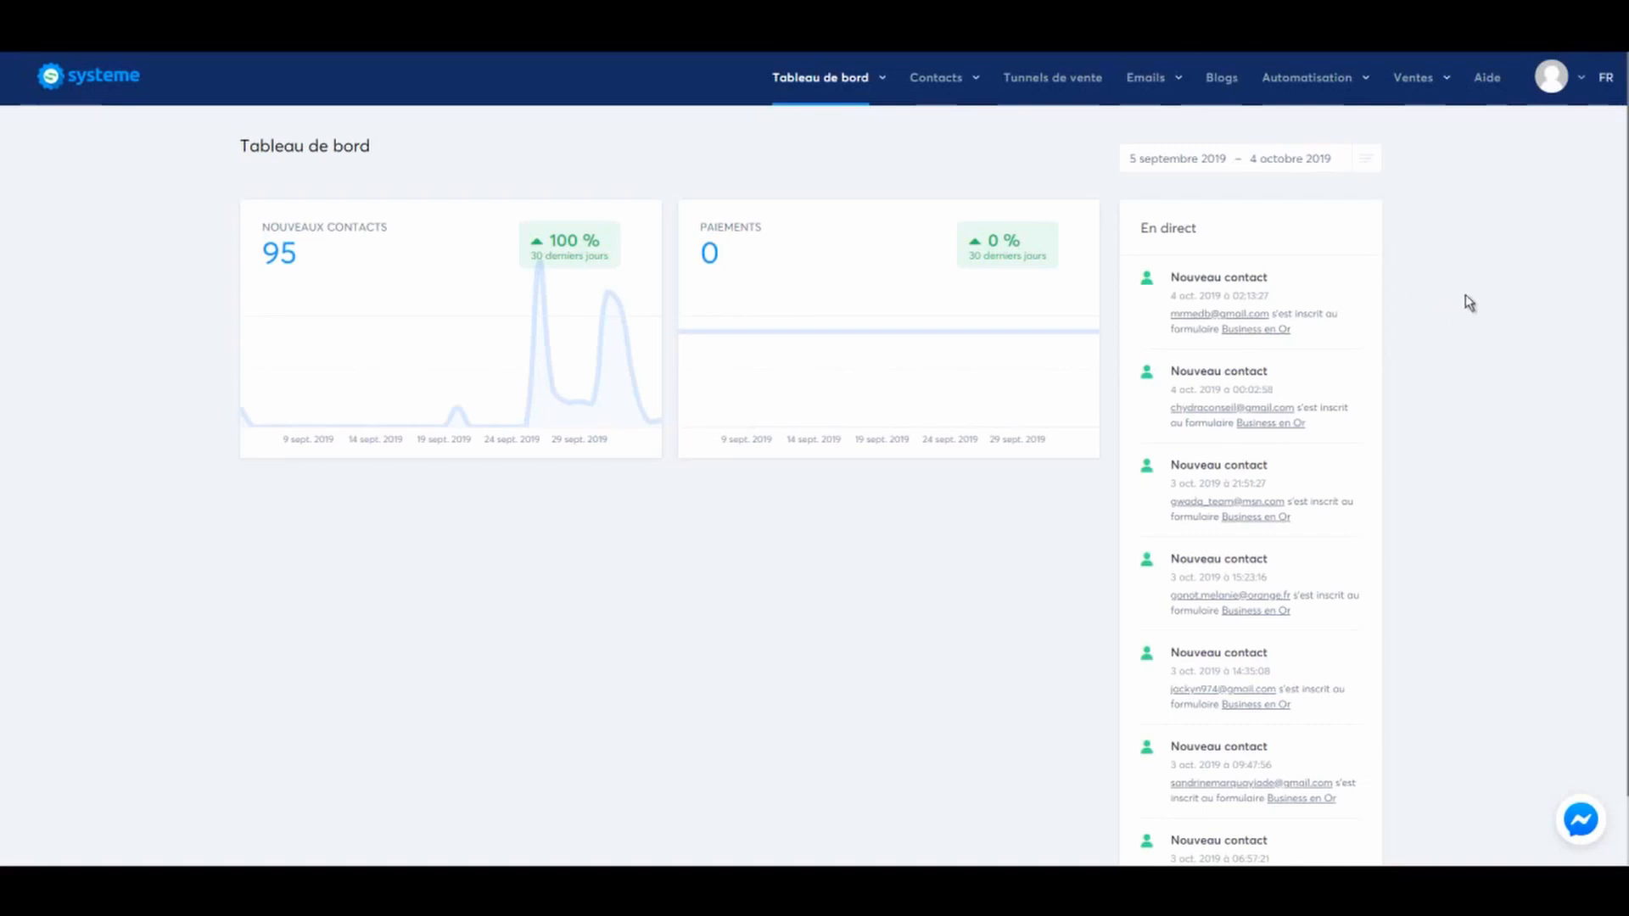
# Step: Create a new sales funnel named TEST with the "Construisez votre audience" type
pyautogui.click(1066, 84)
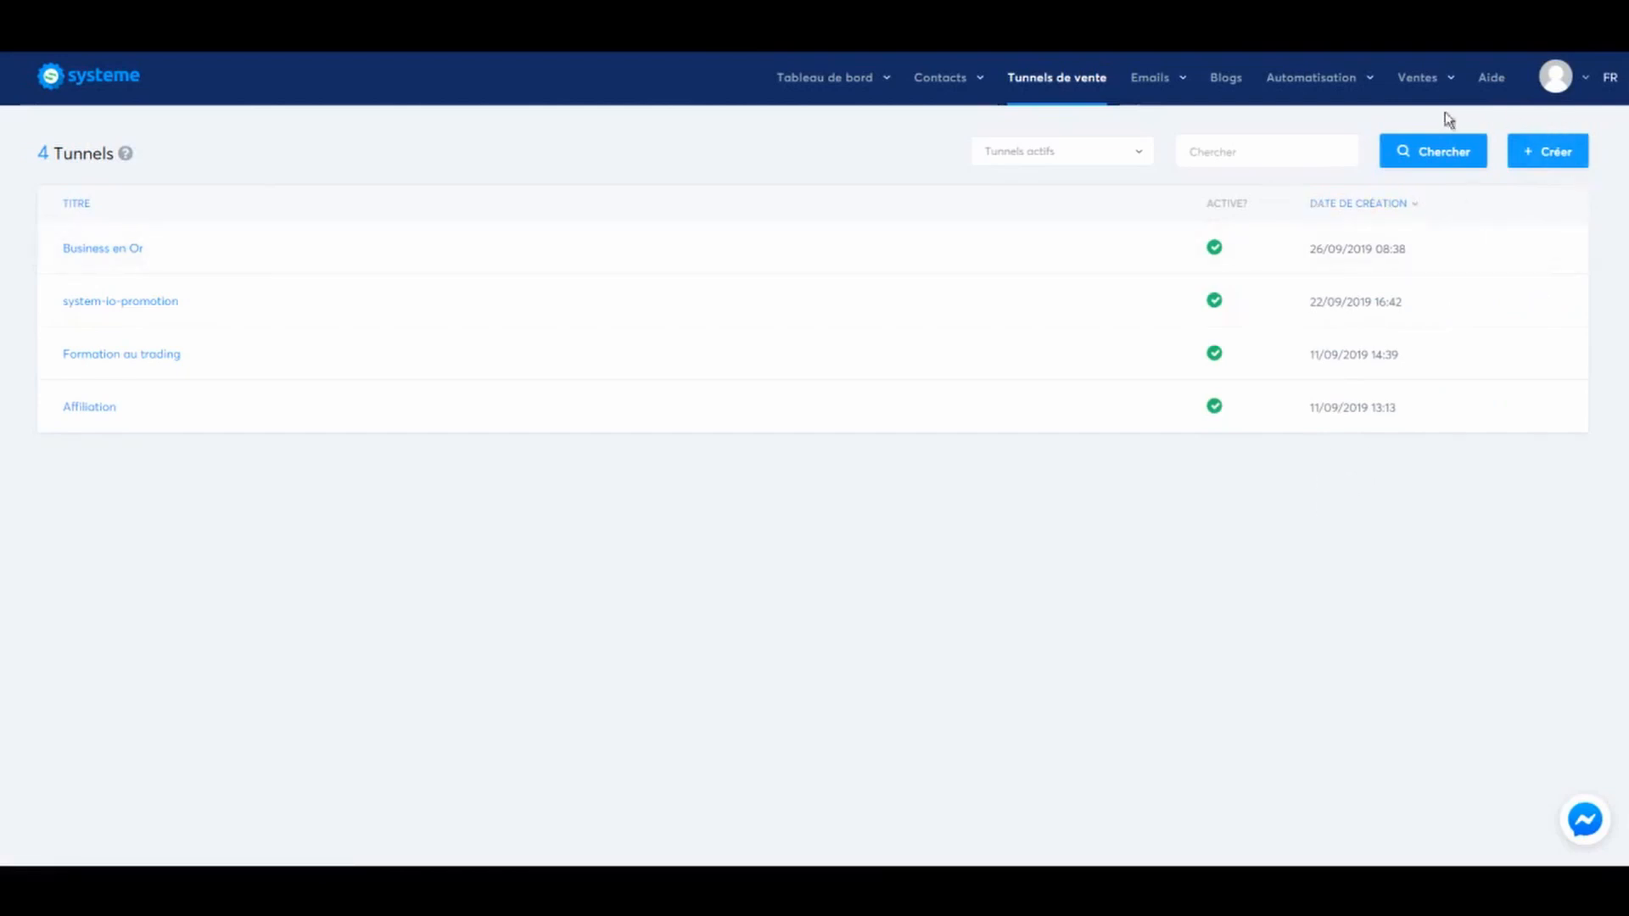
pyautogui.click(1558, 152)
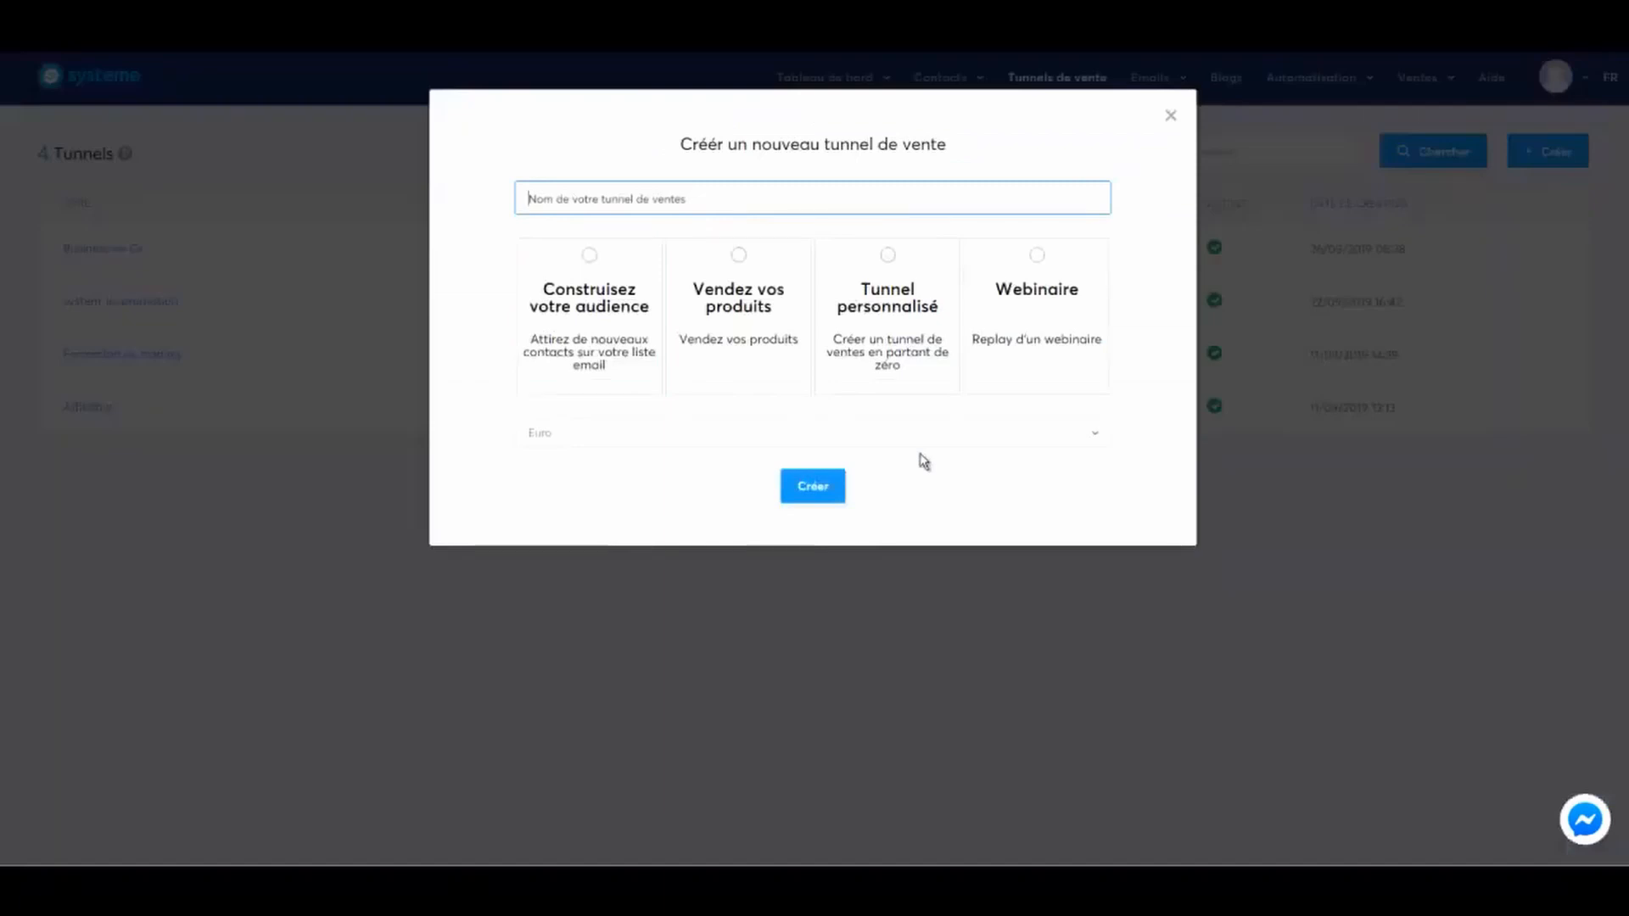
pyautogui.click(735, 200)
pyautogui.write('TEST')
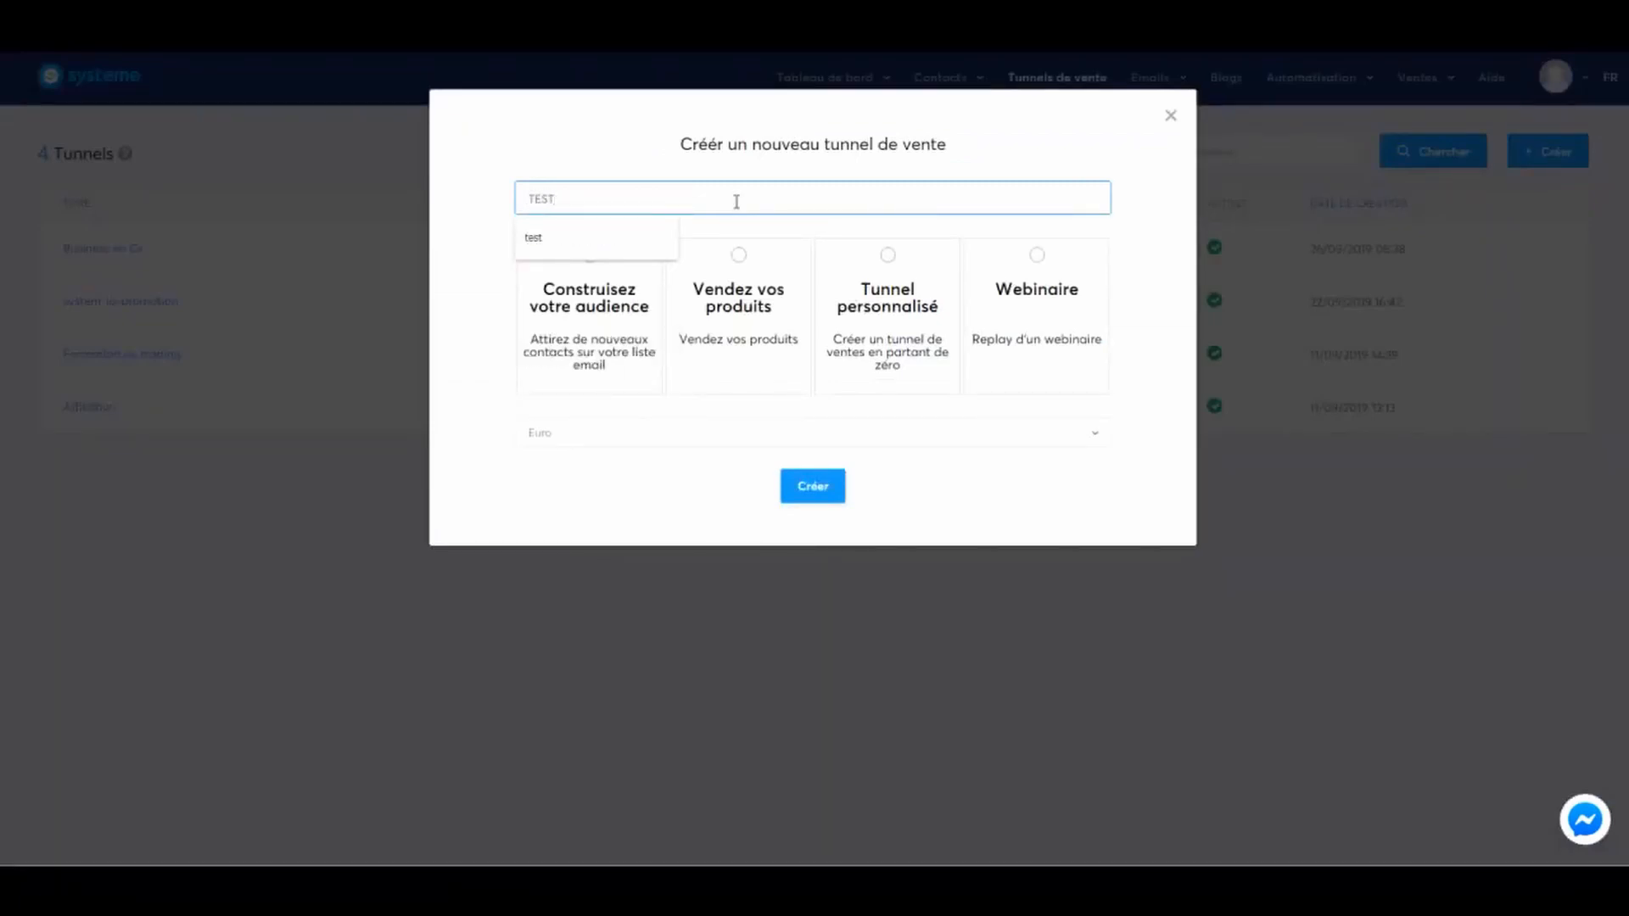
pyautogui.click(591, 163)
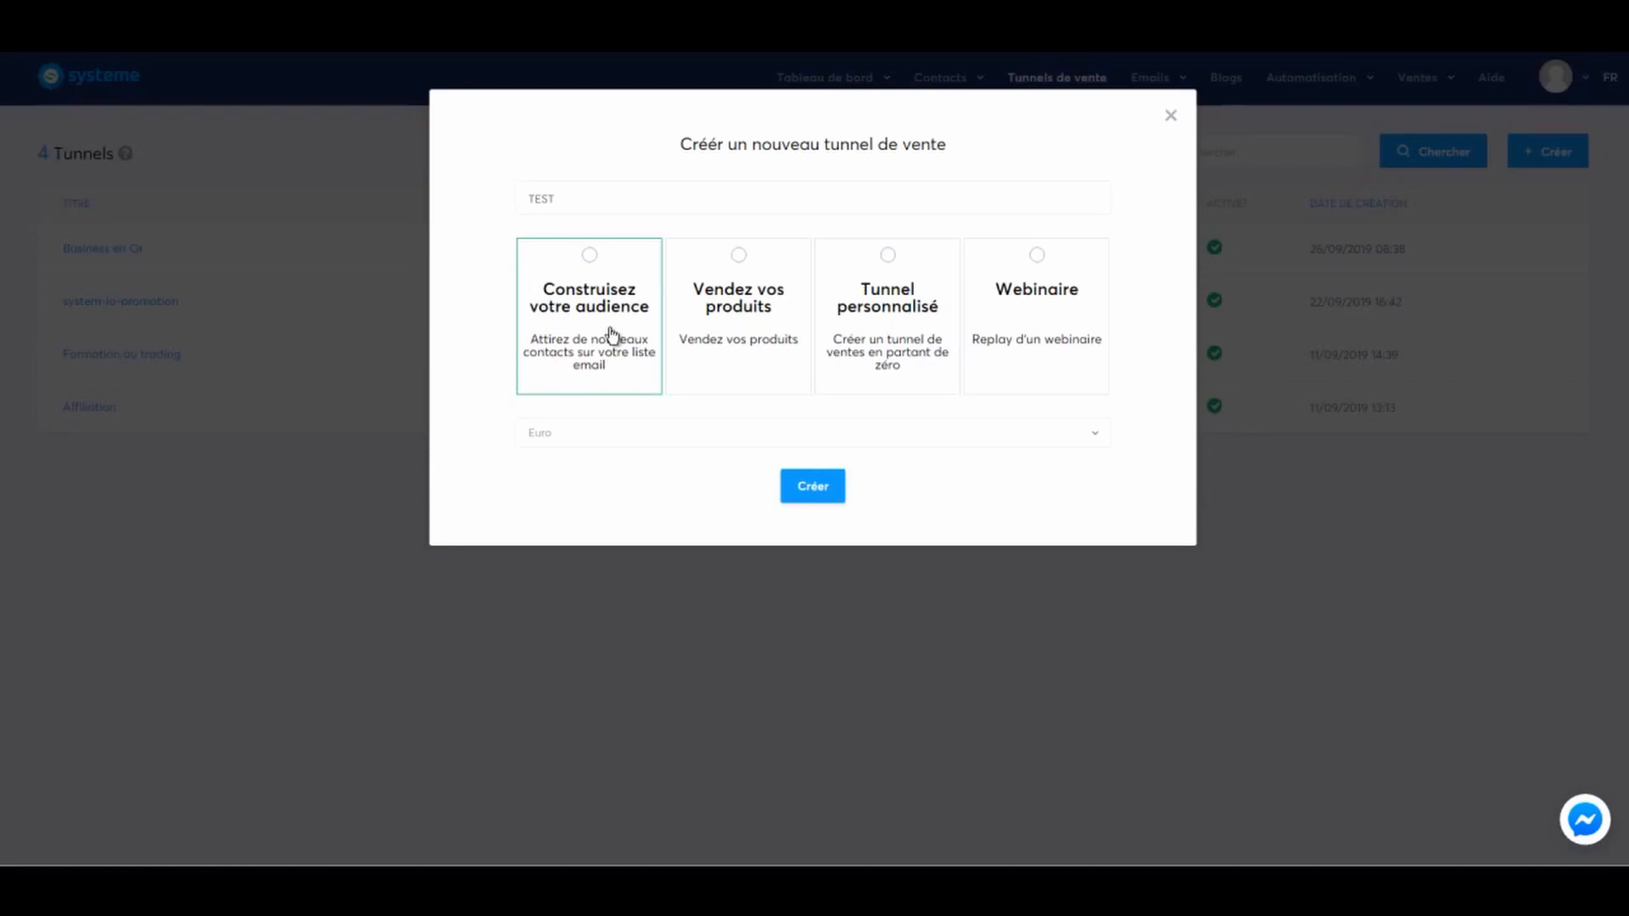
pyautogui.click(589, 254)
pyautogui.click(810, 493)
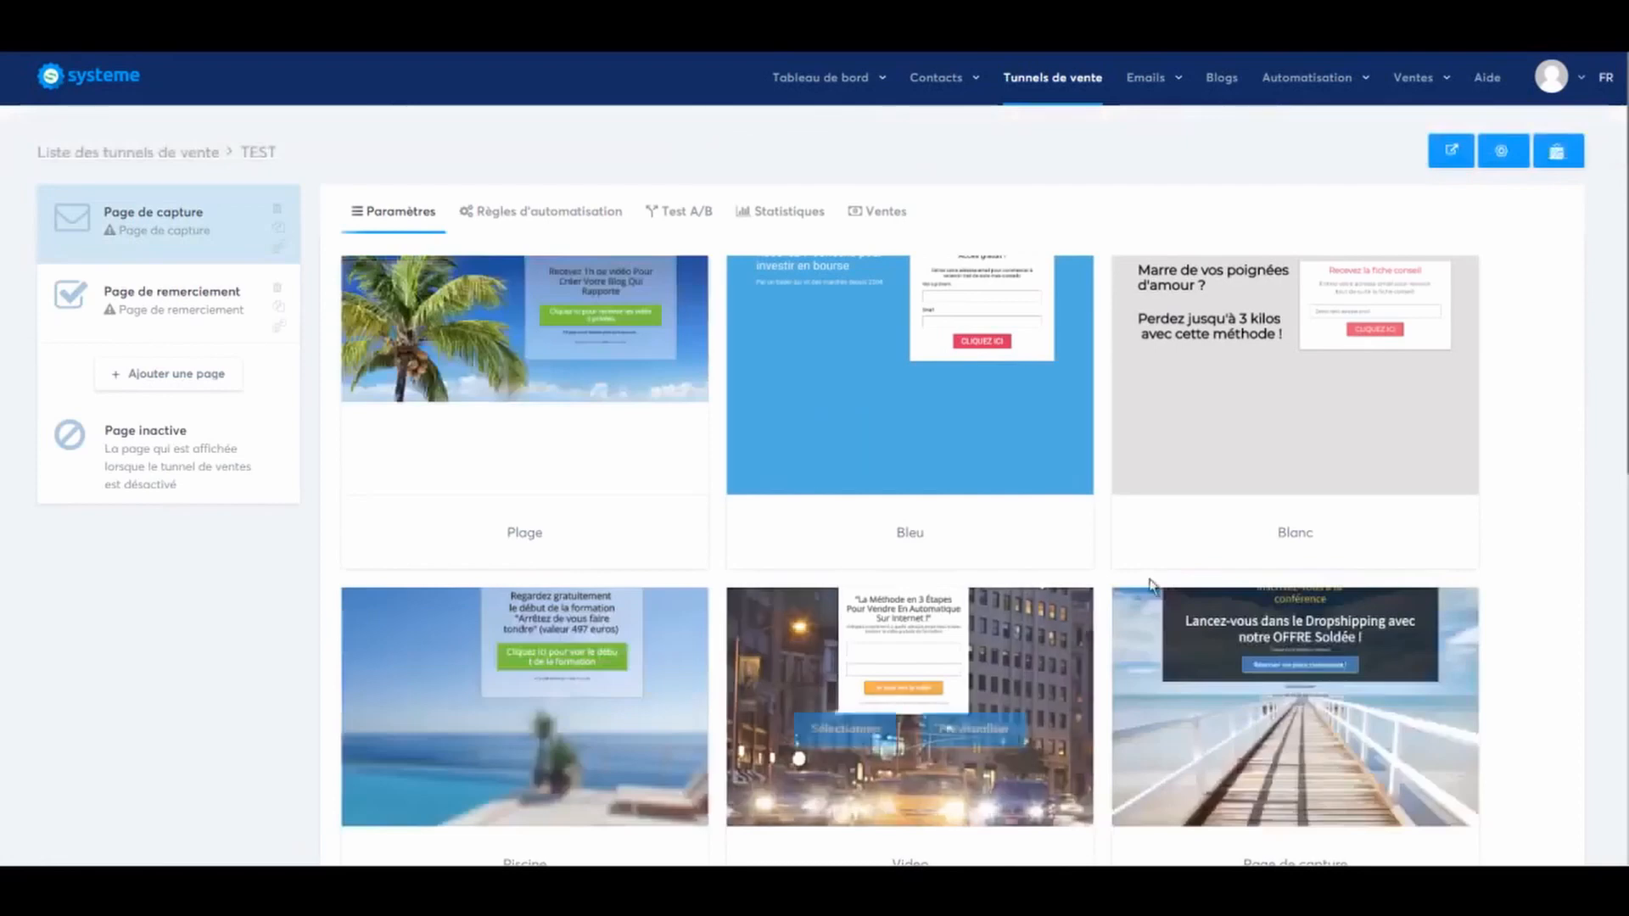
# Step: Browse the capture page templates and select the "Plage" template for the funnel's capture page
pyautogui.moveTo(977, 473)
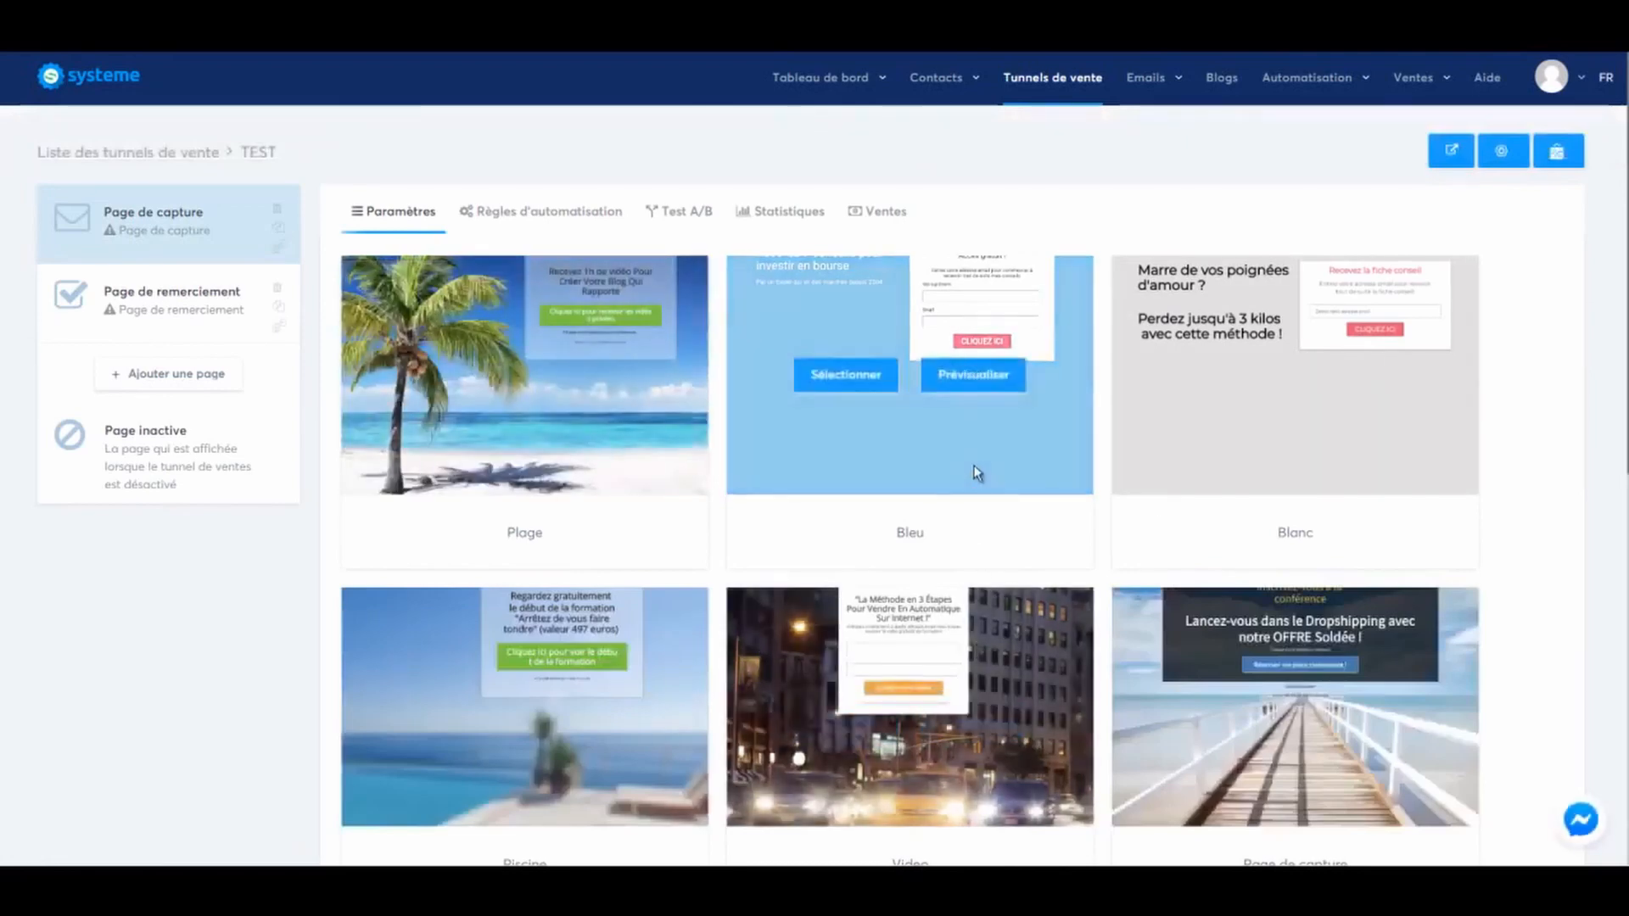
pyautogui.scroll(-6, 977, 473)
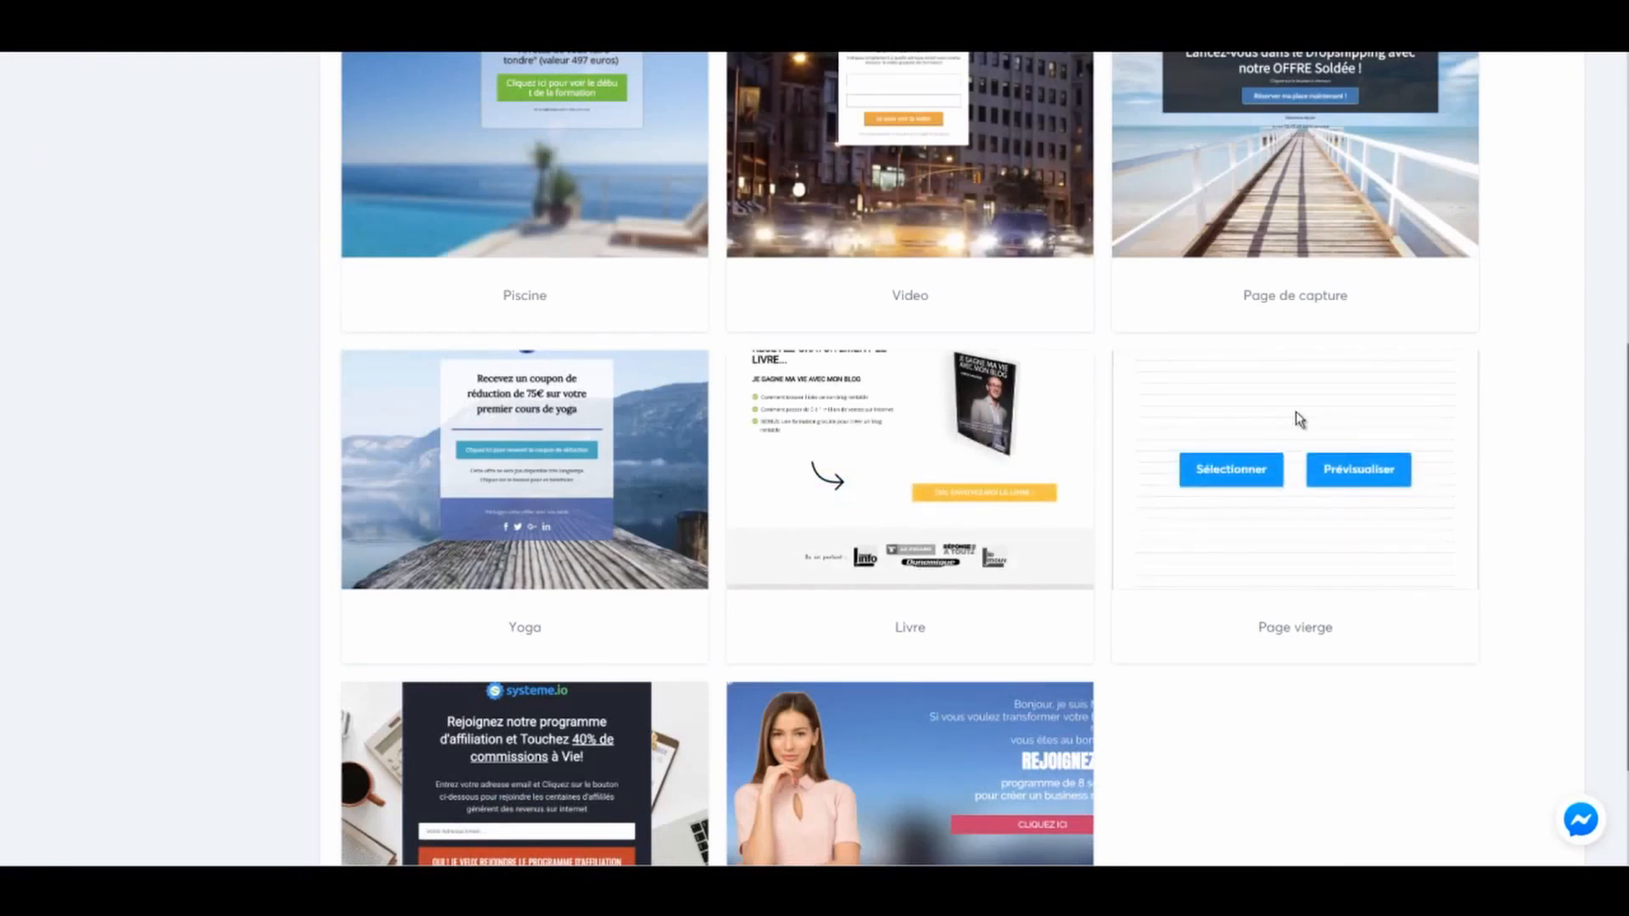
pyautogui.scroll(6, 903, 429)
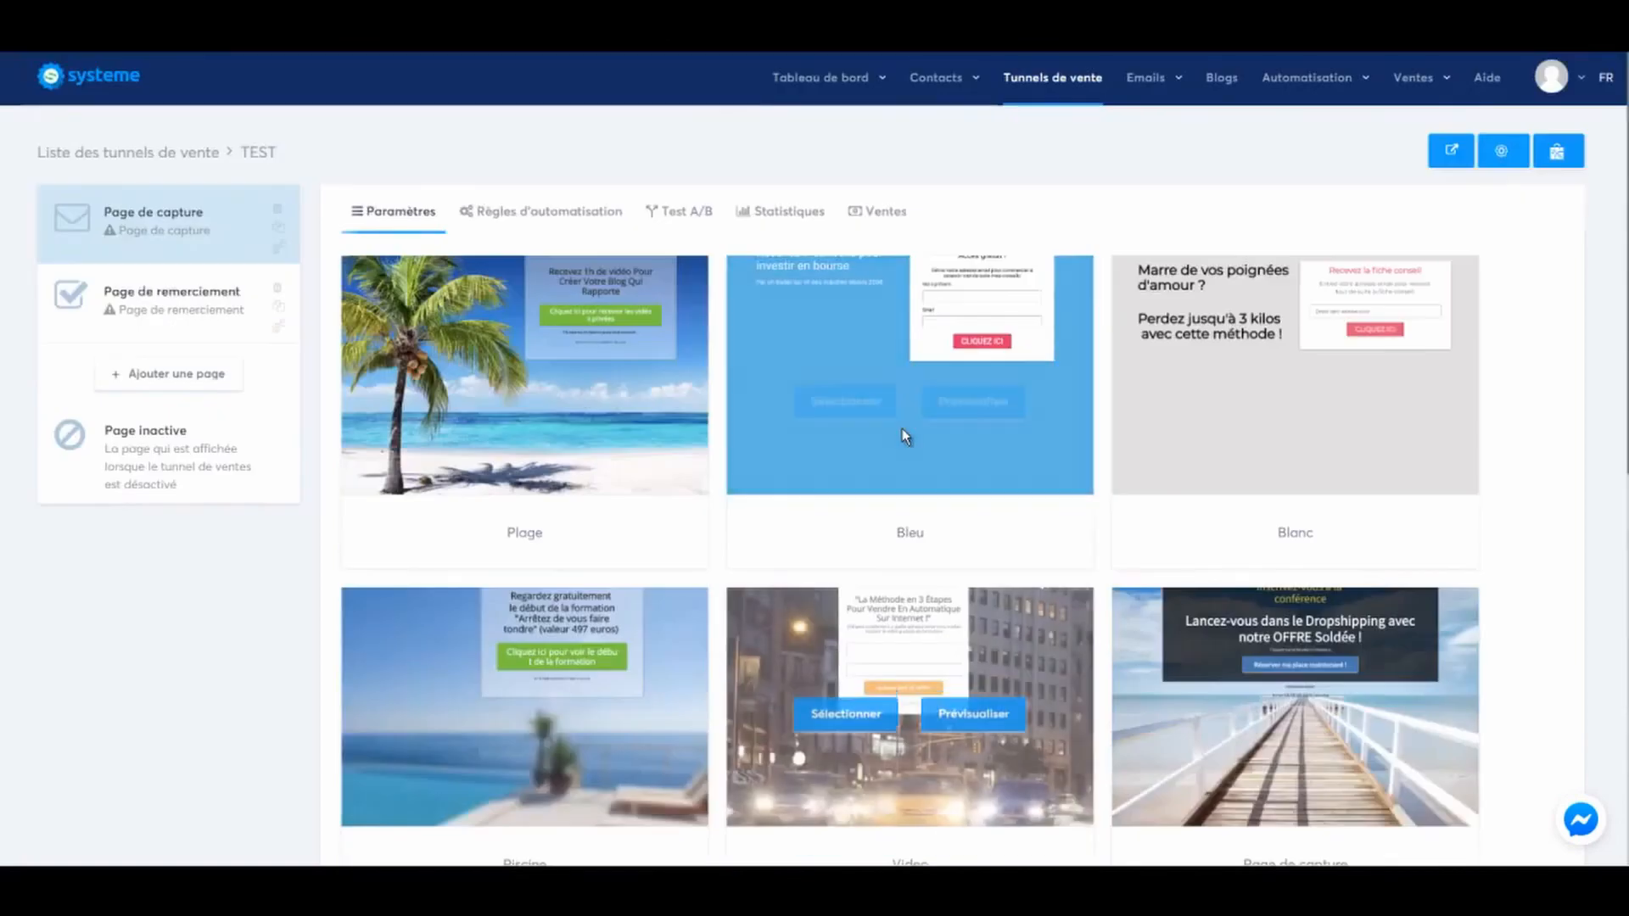
pyautogui.moveTo(903, 429)
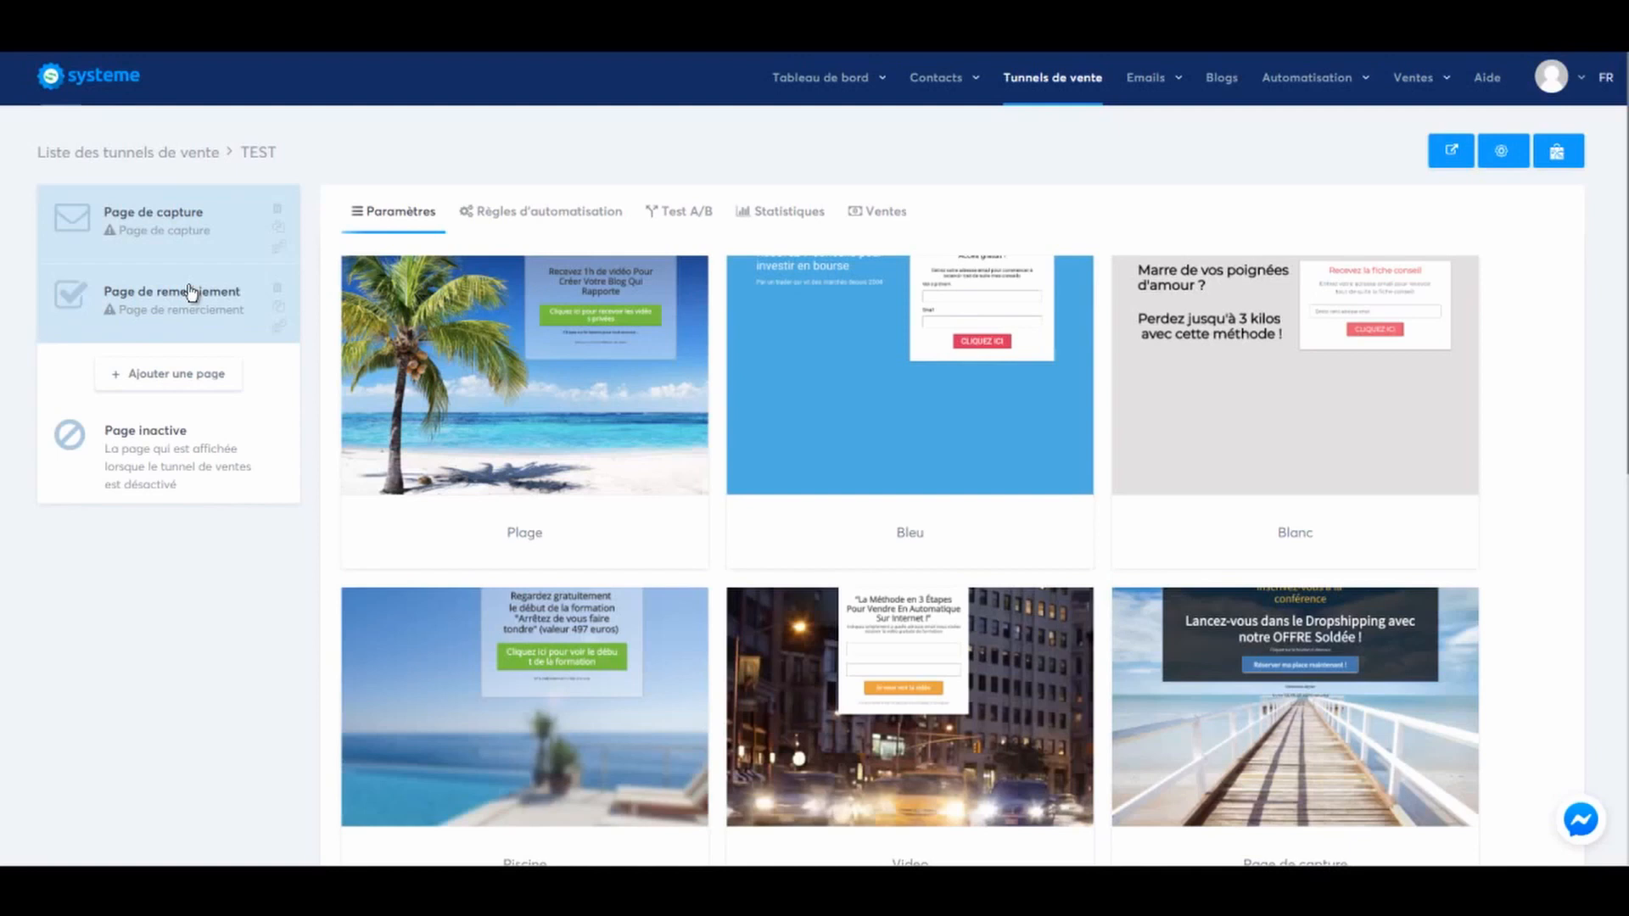
pyautogui.moveTo(607, 448)
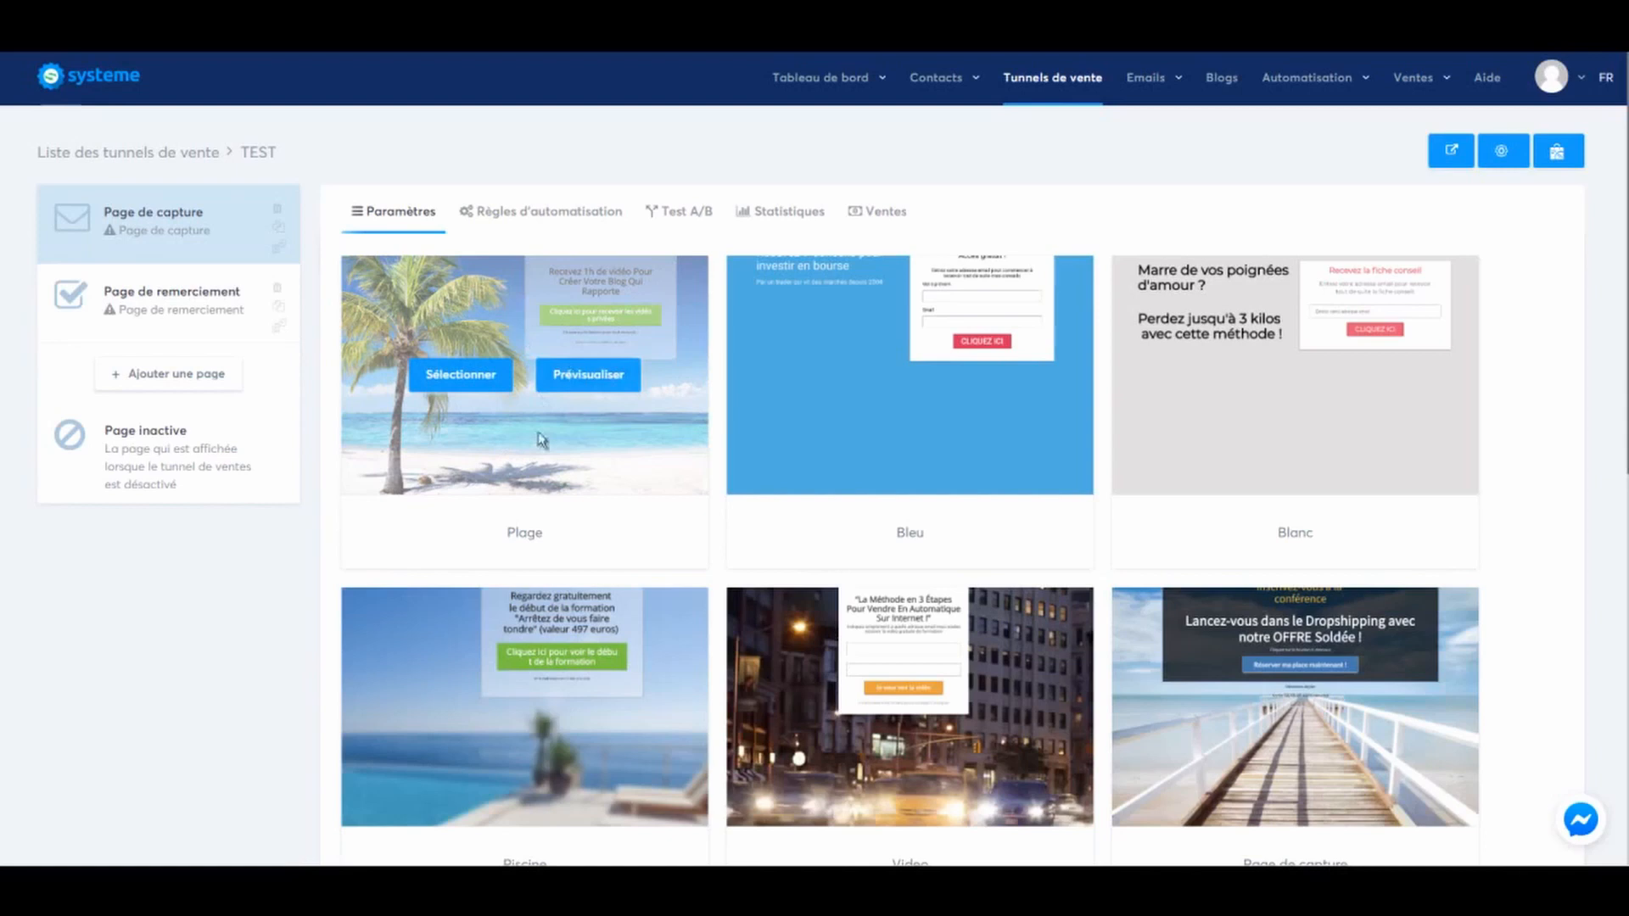
pyautogui.click(448, 375)
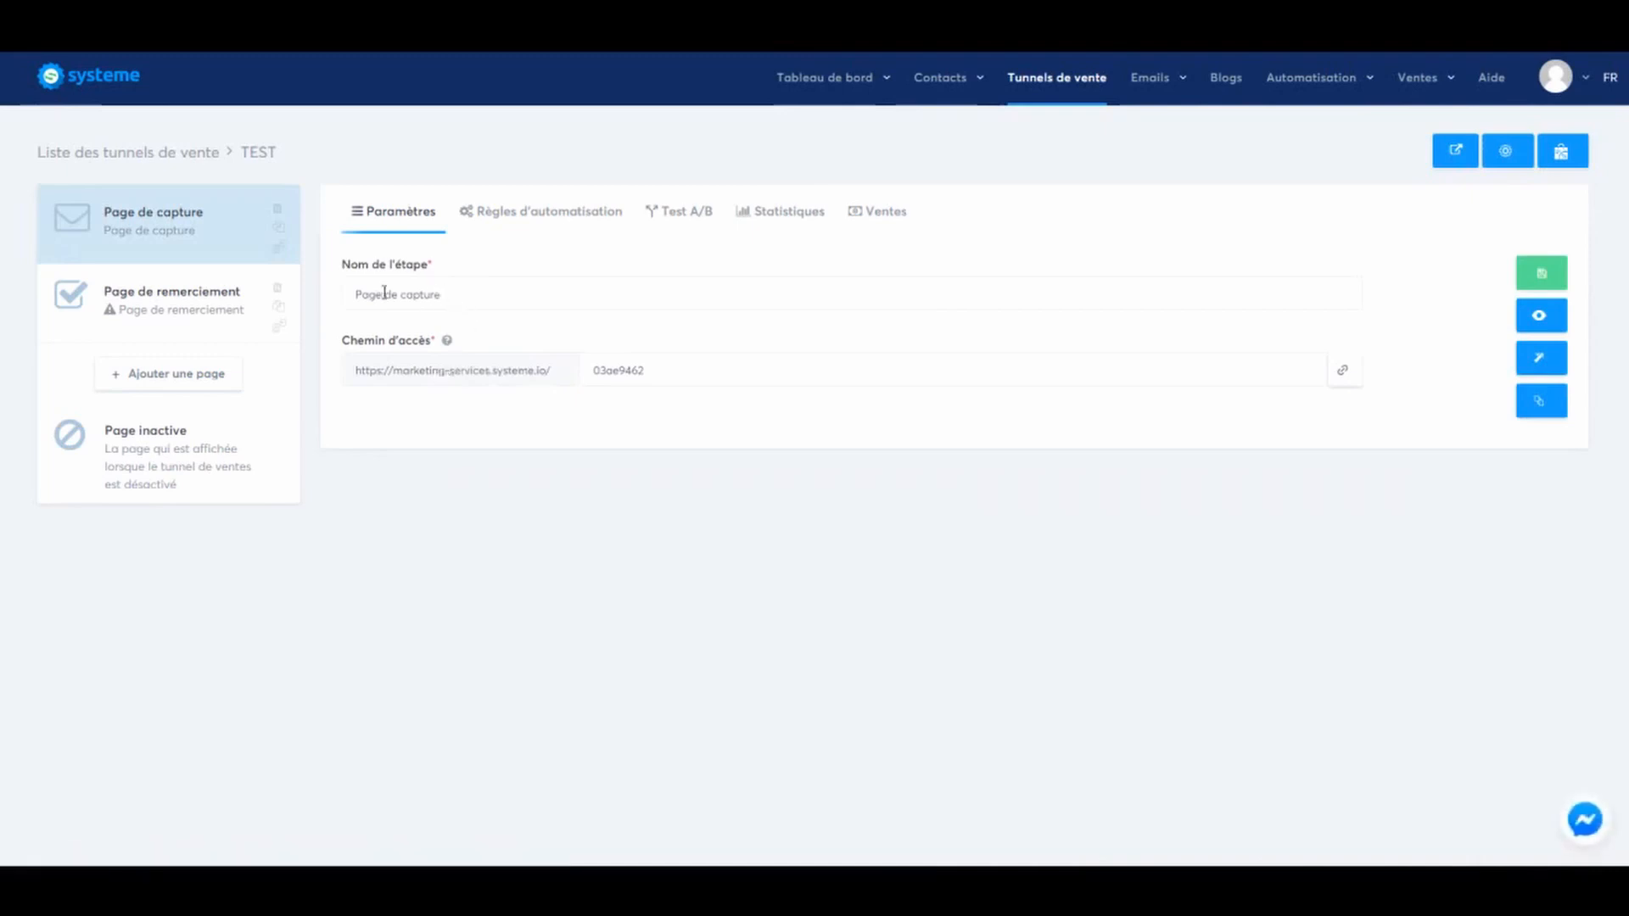
# Step: Name the capture page step TEST, set its URL path to TEST-CAPTURE and save the settings
pyautogui.moveTo(478, 294); pyautogui.dragTo(323, 305)
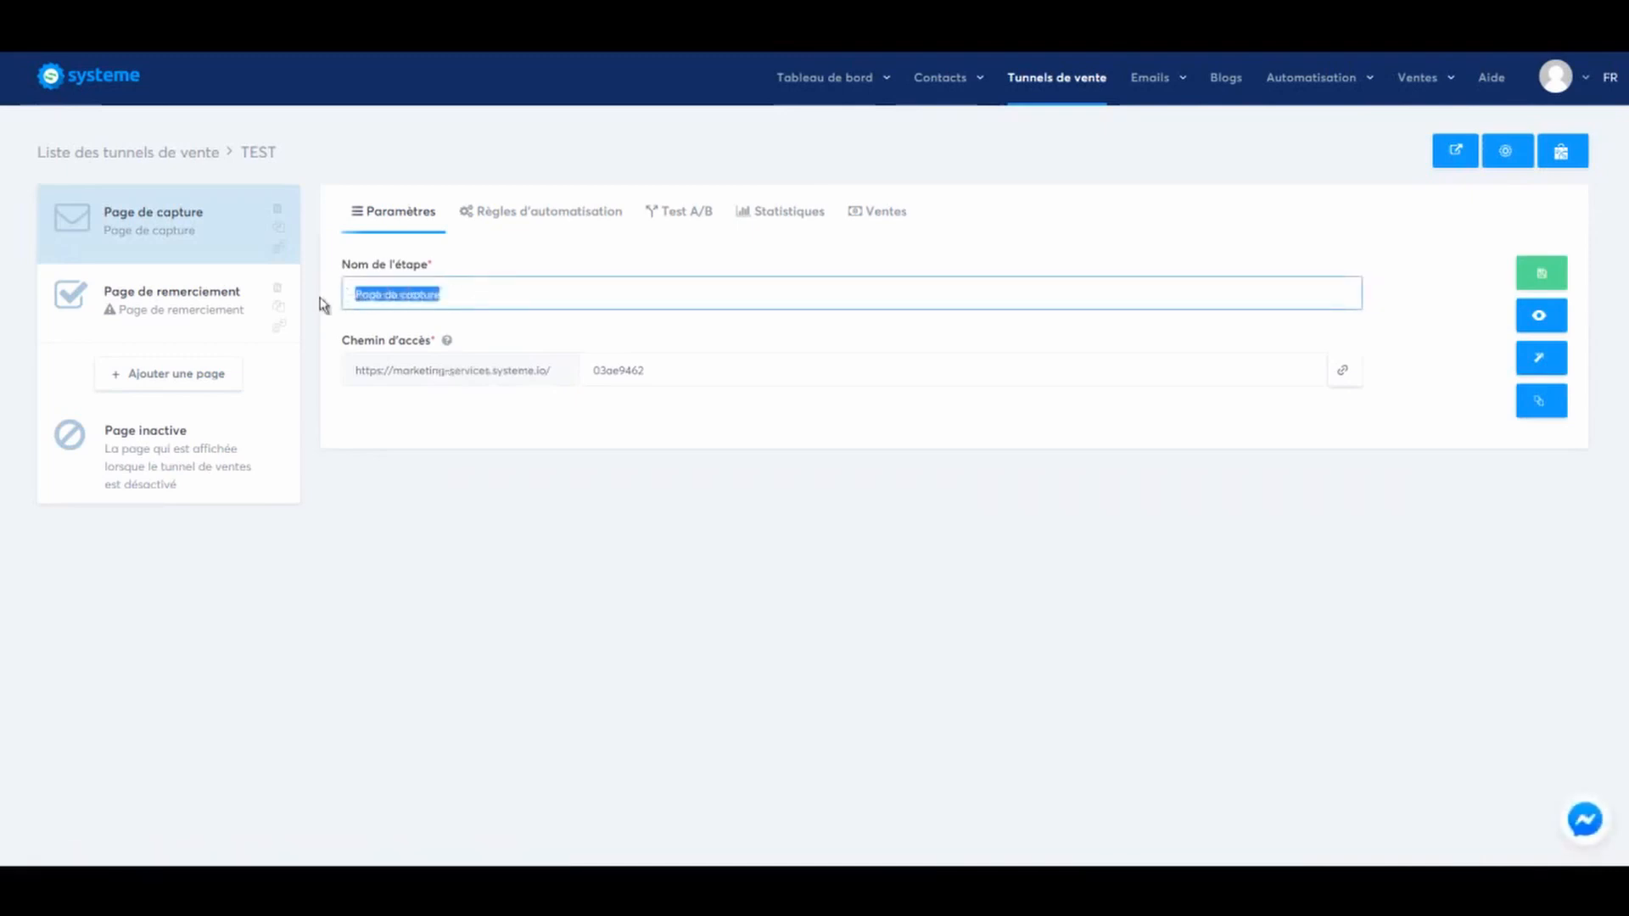
pyautogui.write('TEST')
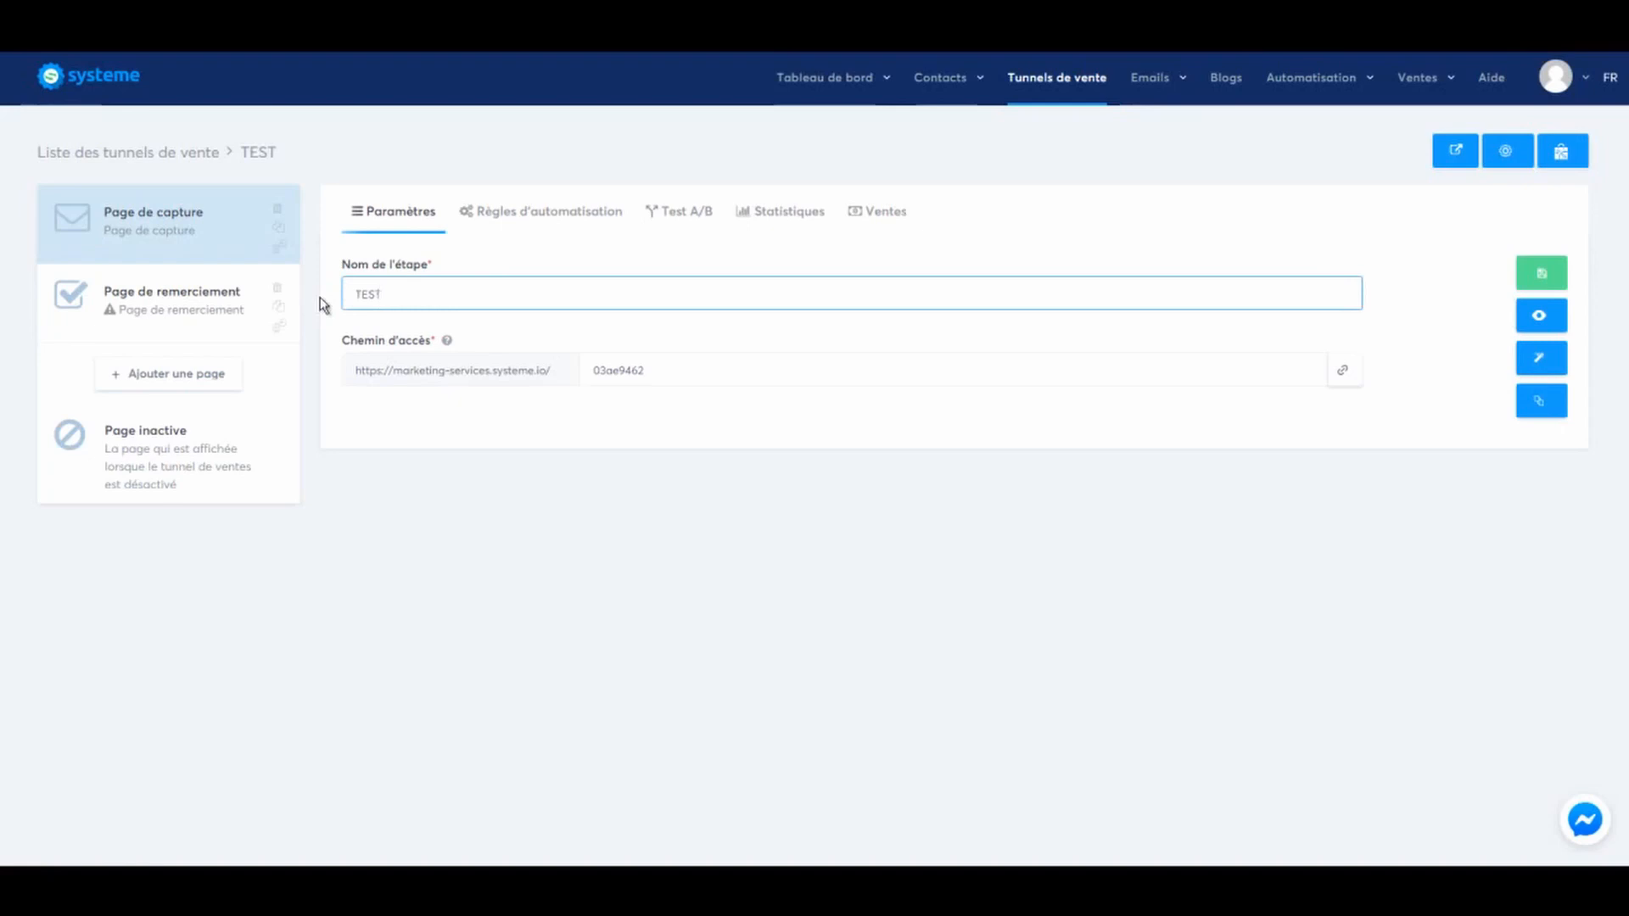
pyautogui.doubleClick(603, 370)
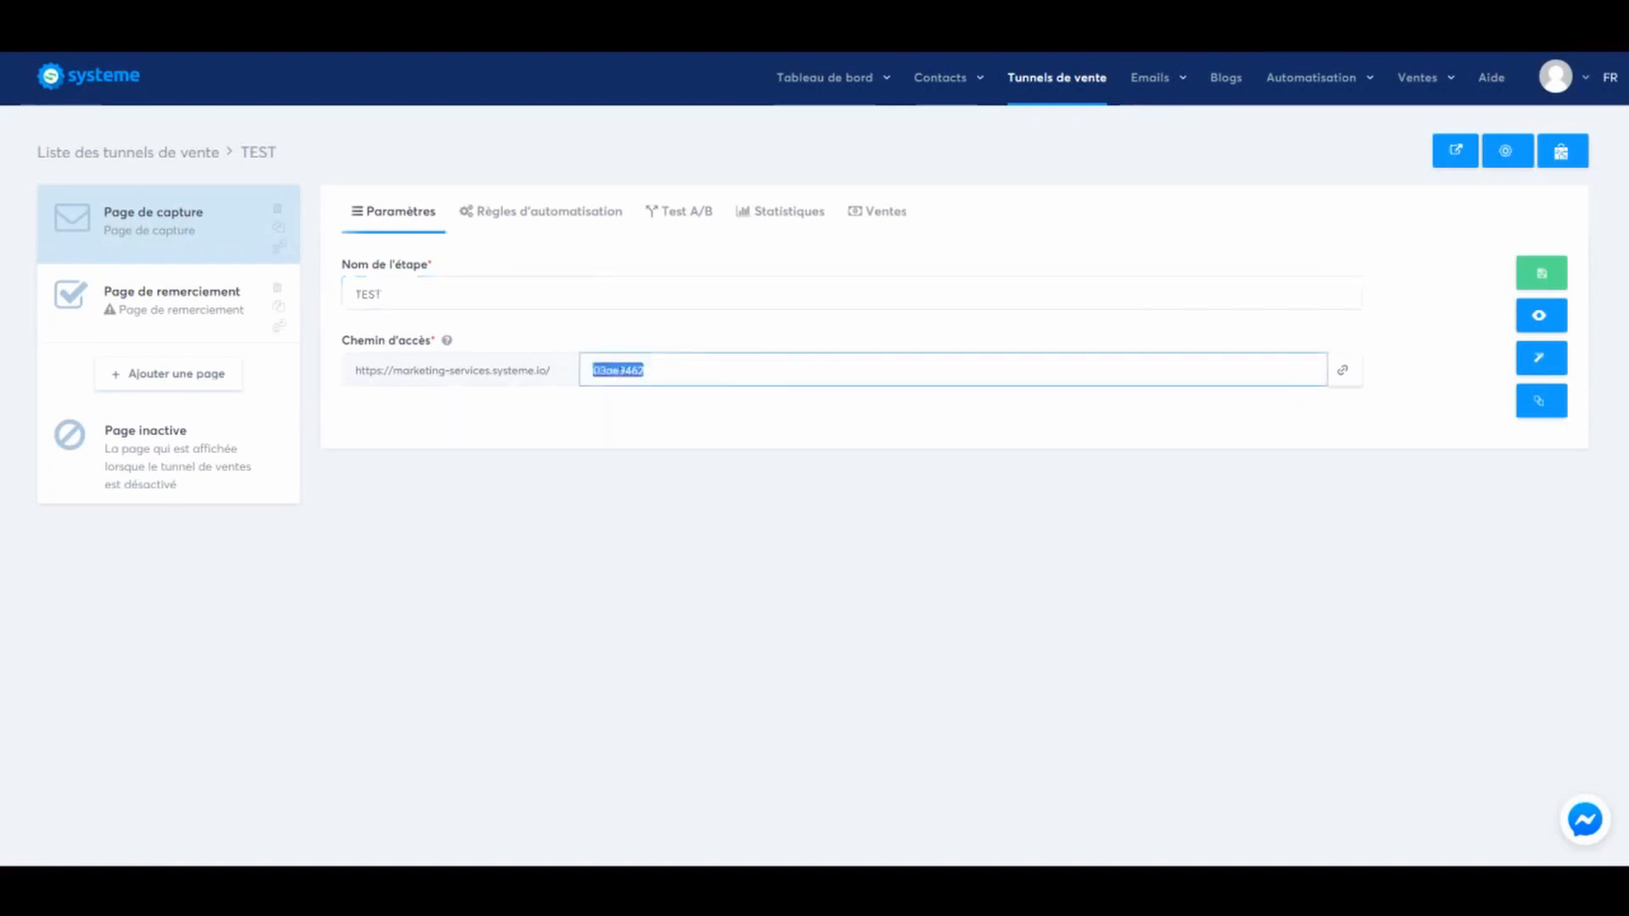
pyautogui.write('TEST-CAPTURE')
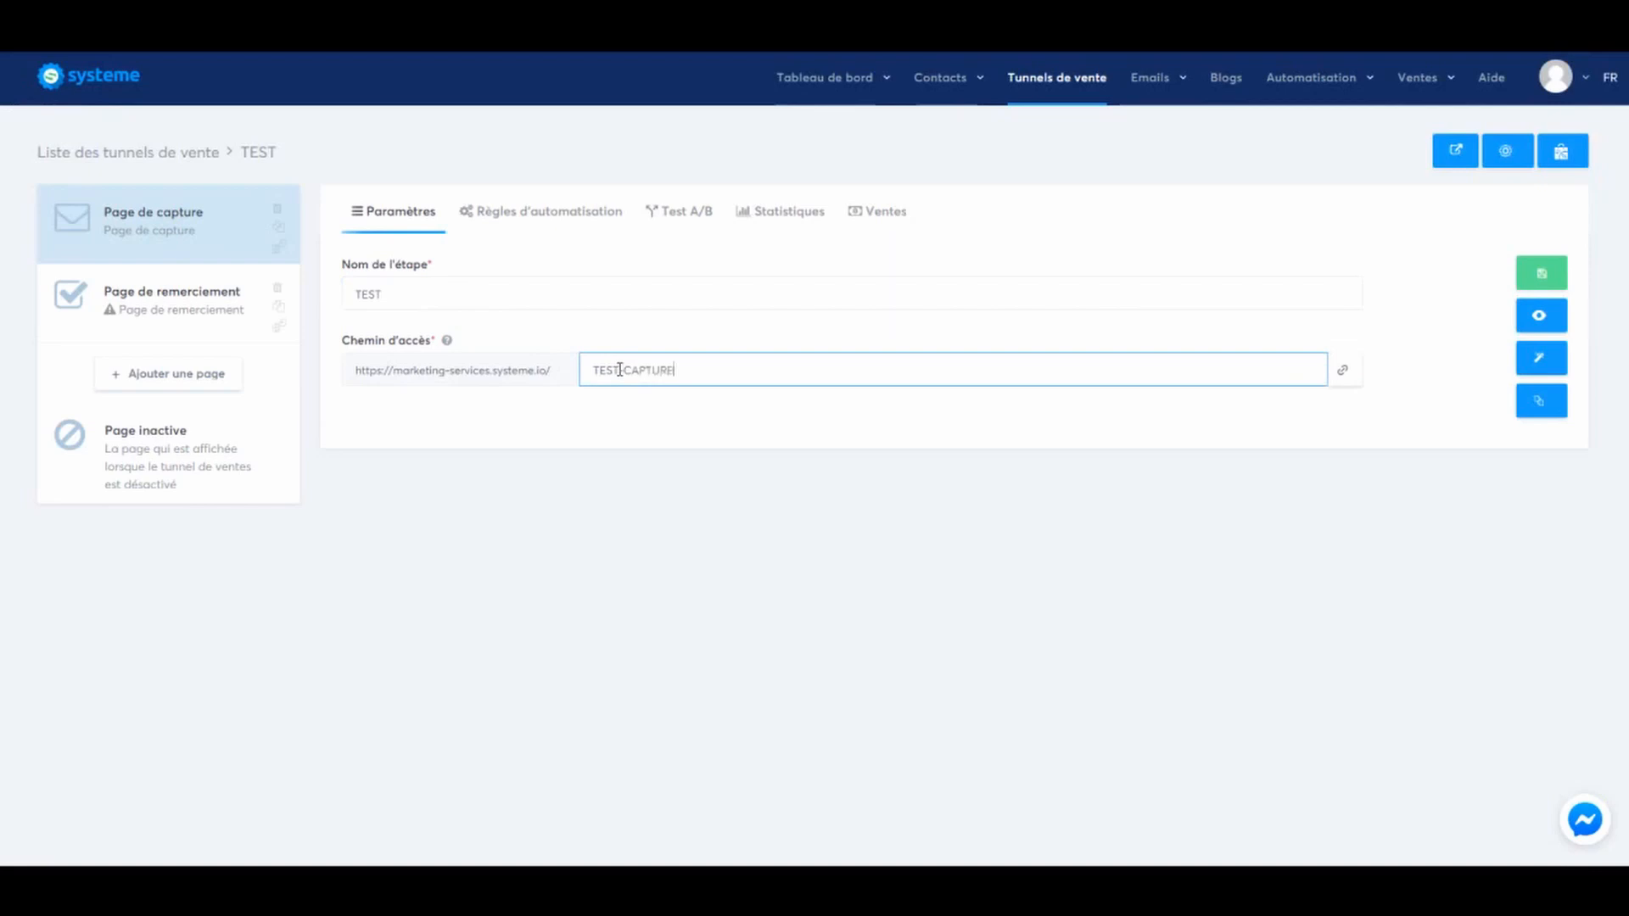
pyautogui.click(770, 511)
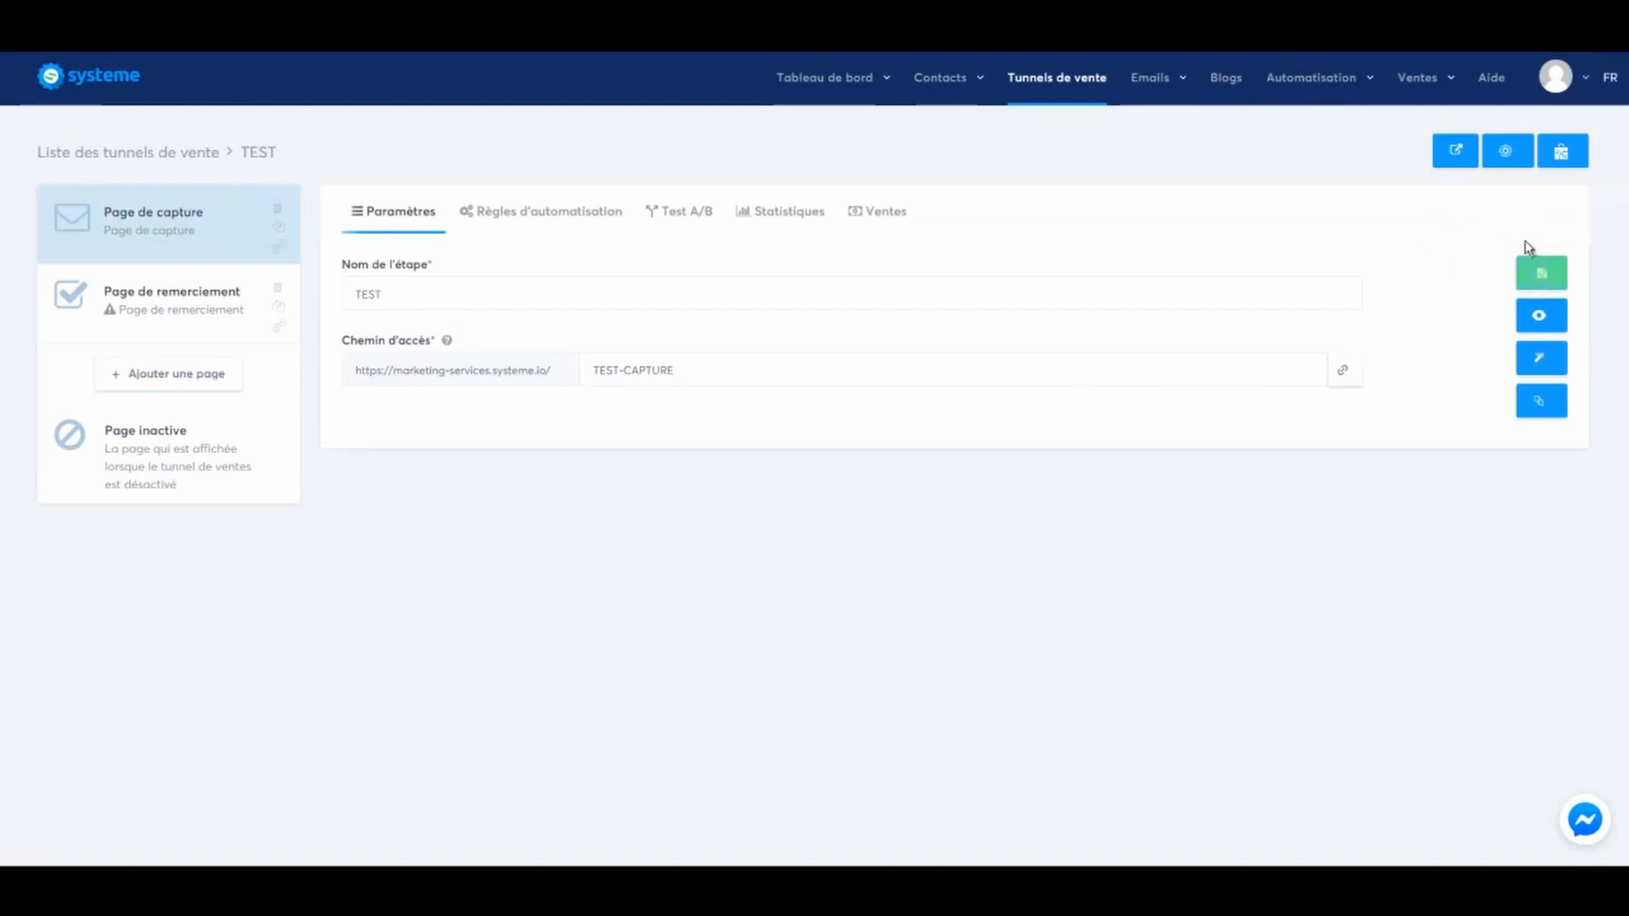
pyautogui.click(1540, 273)
# Step: Open the capture page for editing and replace its headline with "7 ASTUCES POUR BIEN APPRENDRE L'ANGLAIS" on three lines
pyautogui.click(1542, 357)
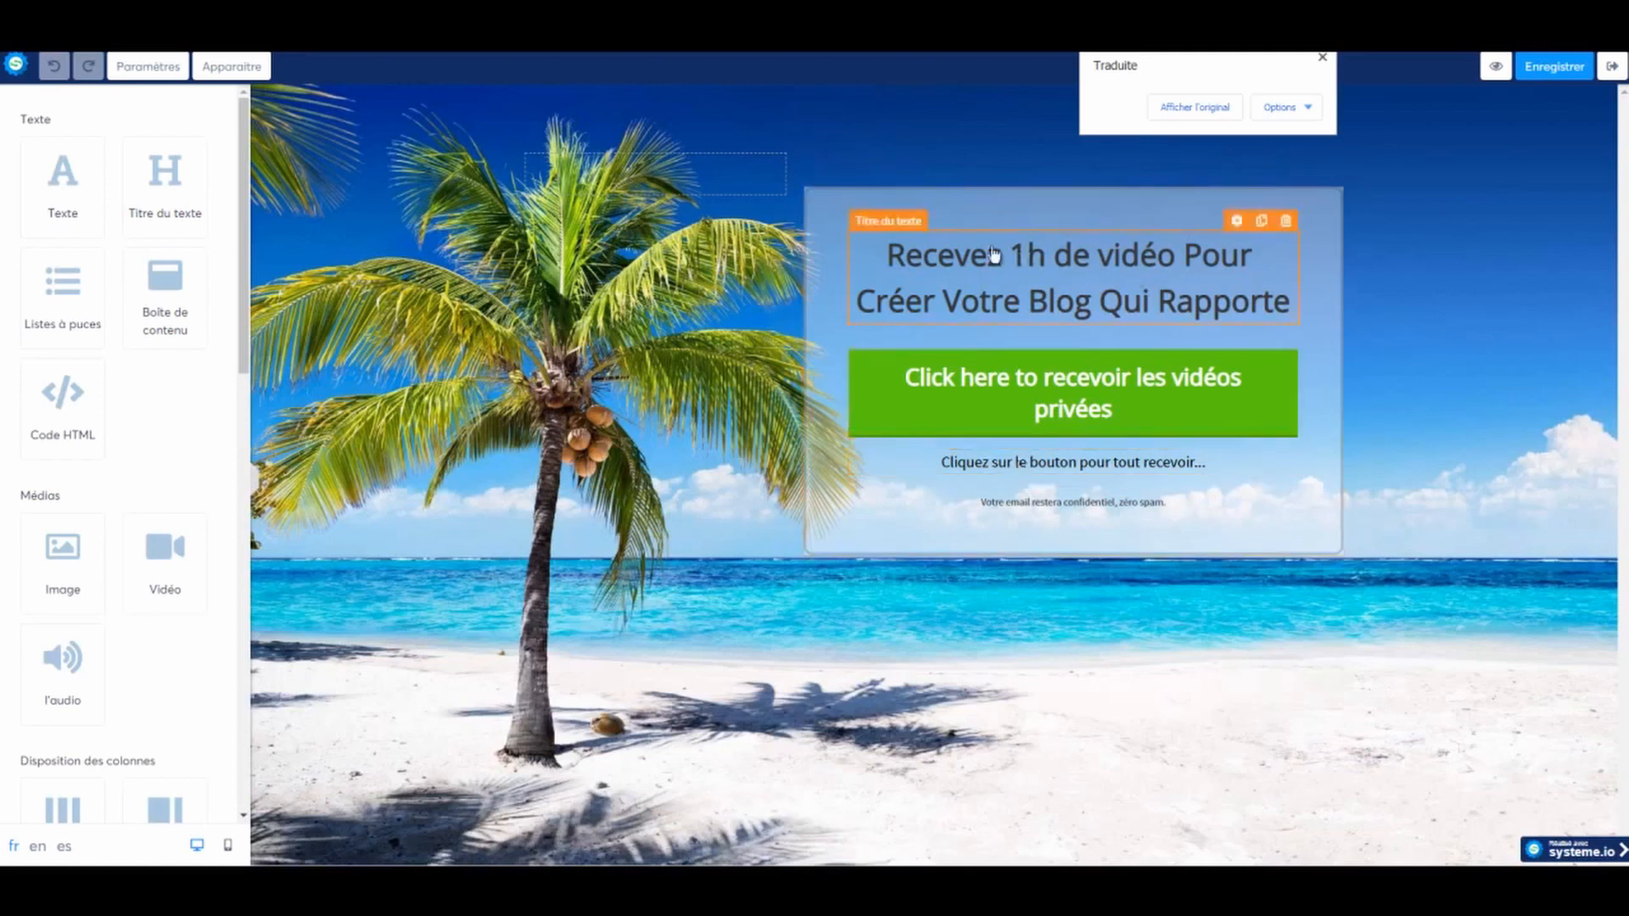
pyautogui.doubleClick(930, 259)
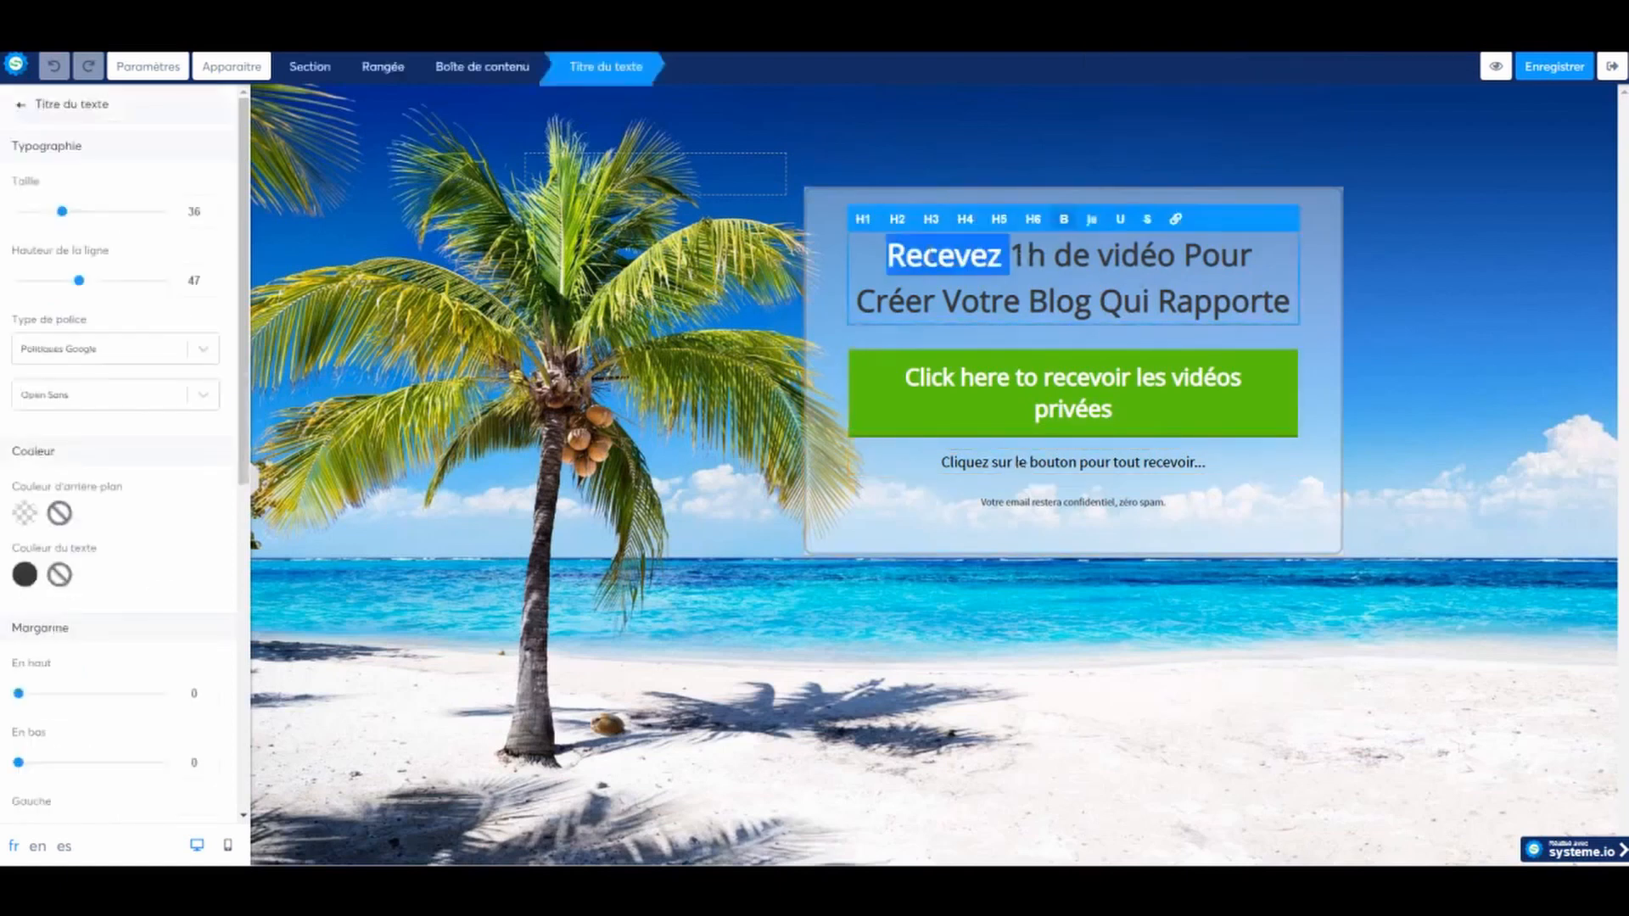
pyautogui.click(923, 260)
pyautogui.moveTo(886, 255); pyautogui.dragTo(1291, 302)
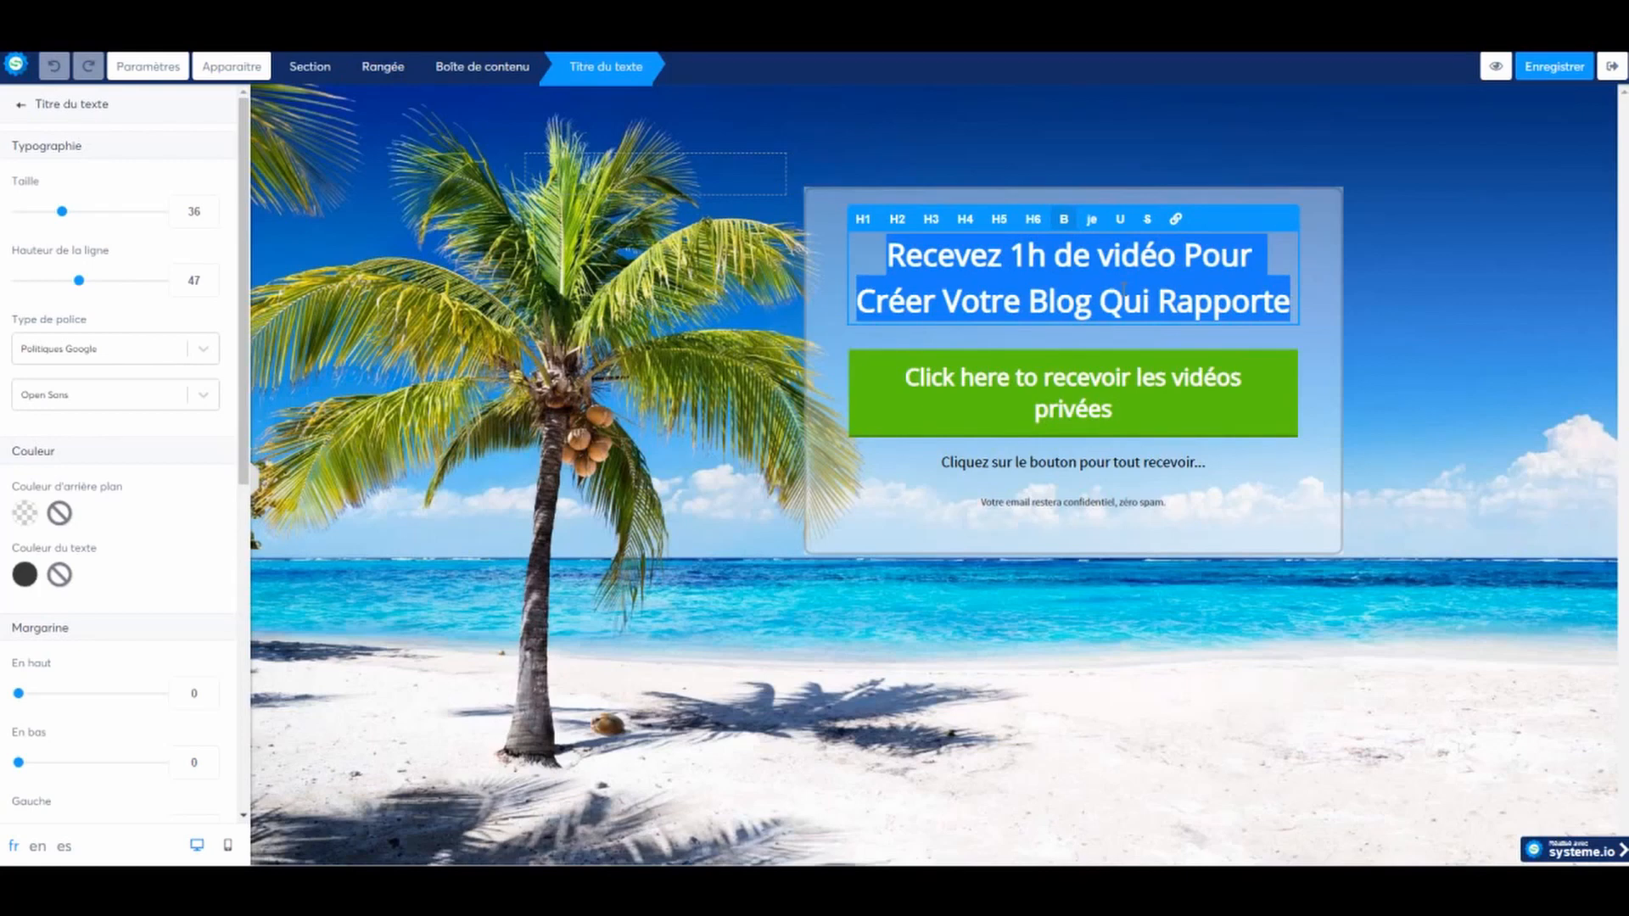
pyautogui.write('7')
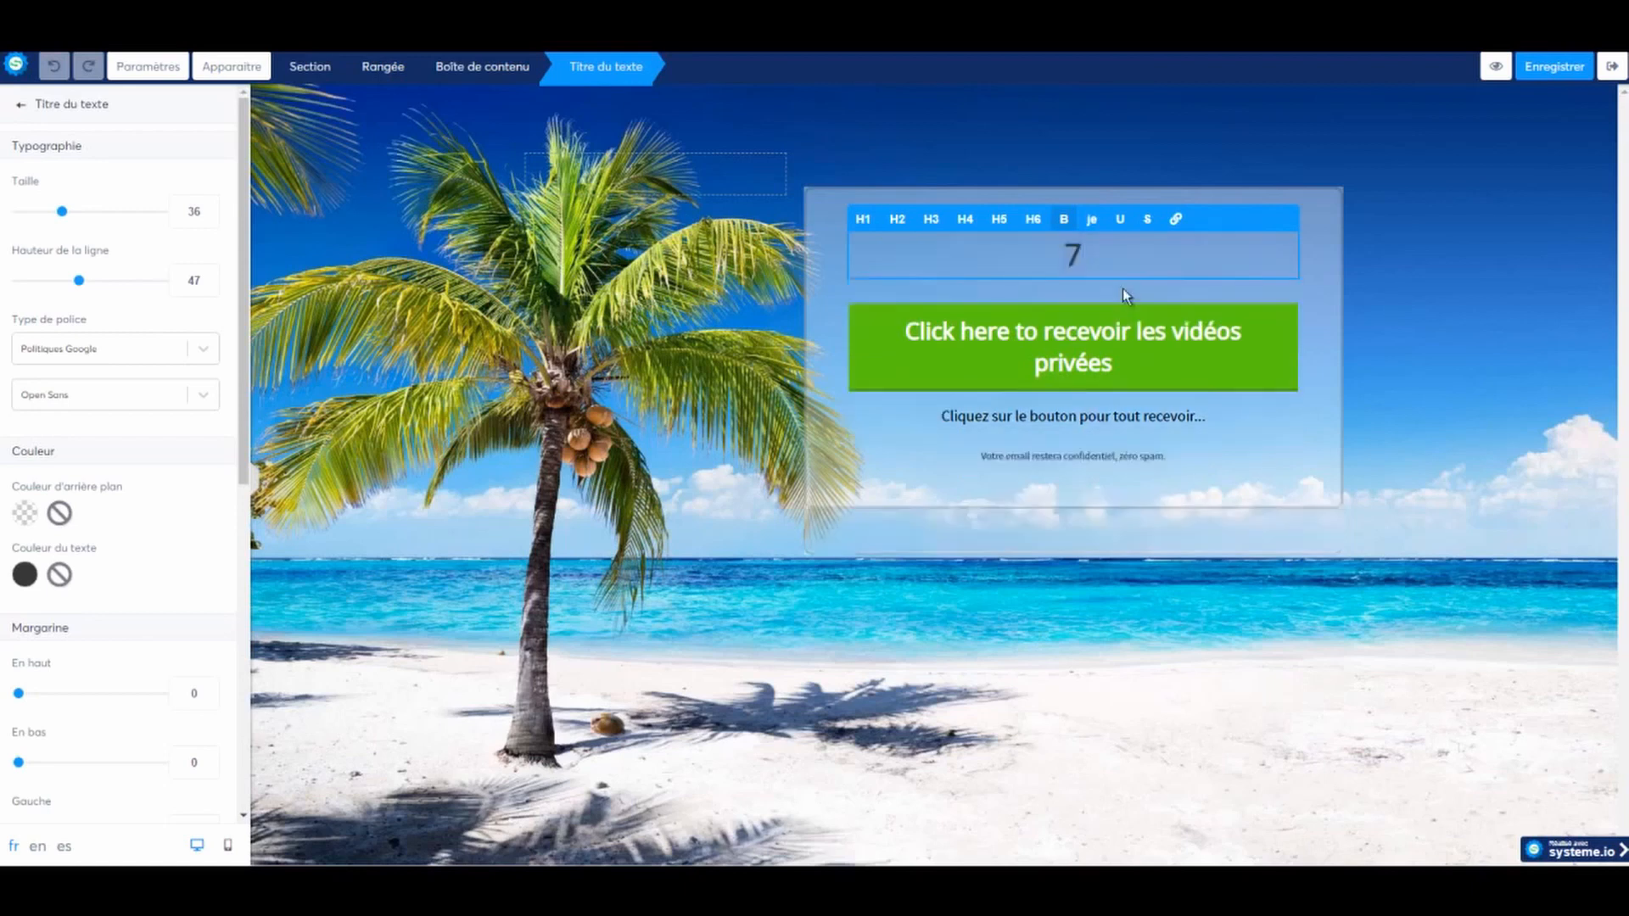
pyautogui.write(' ASTUCE')
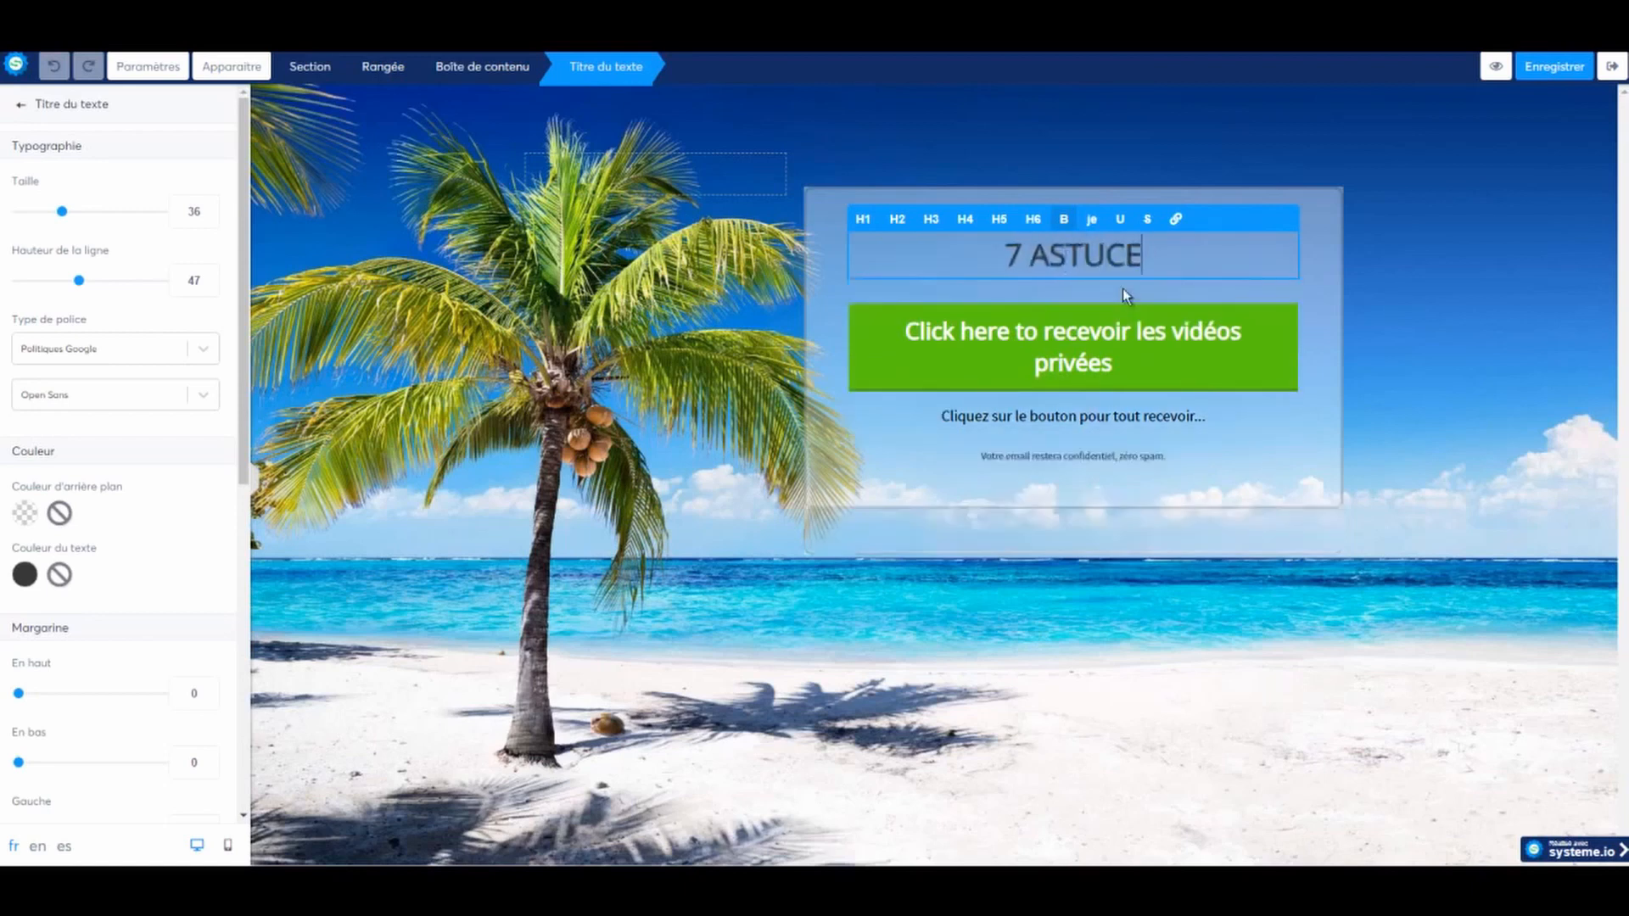
pyautogui.write('S ')
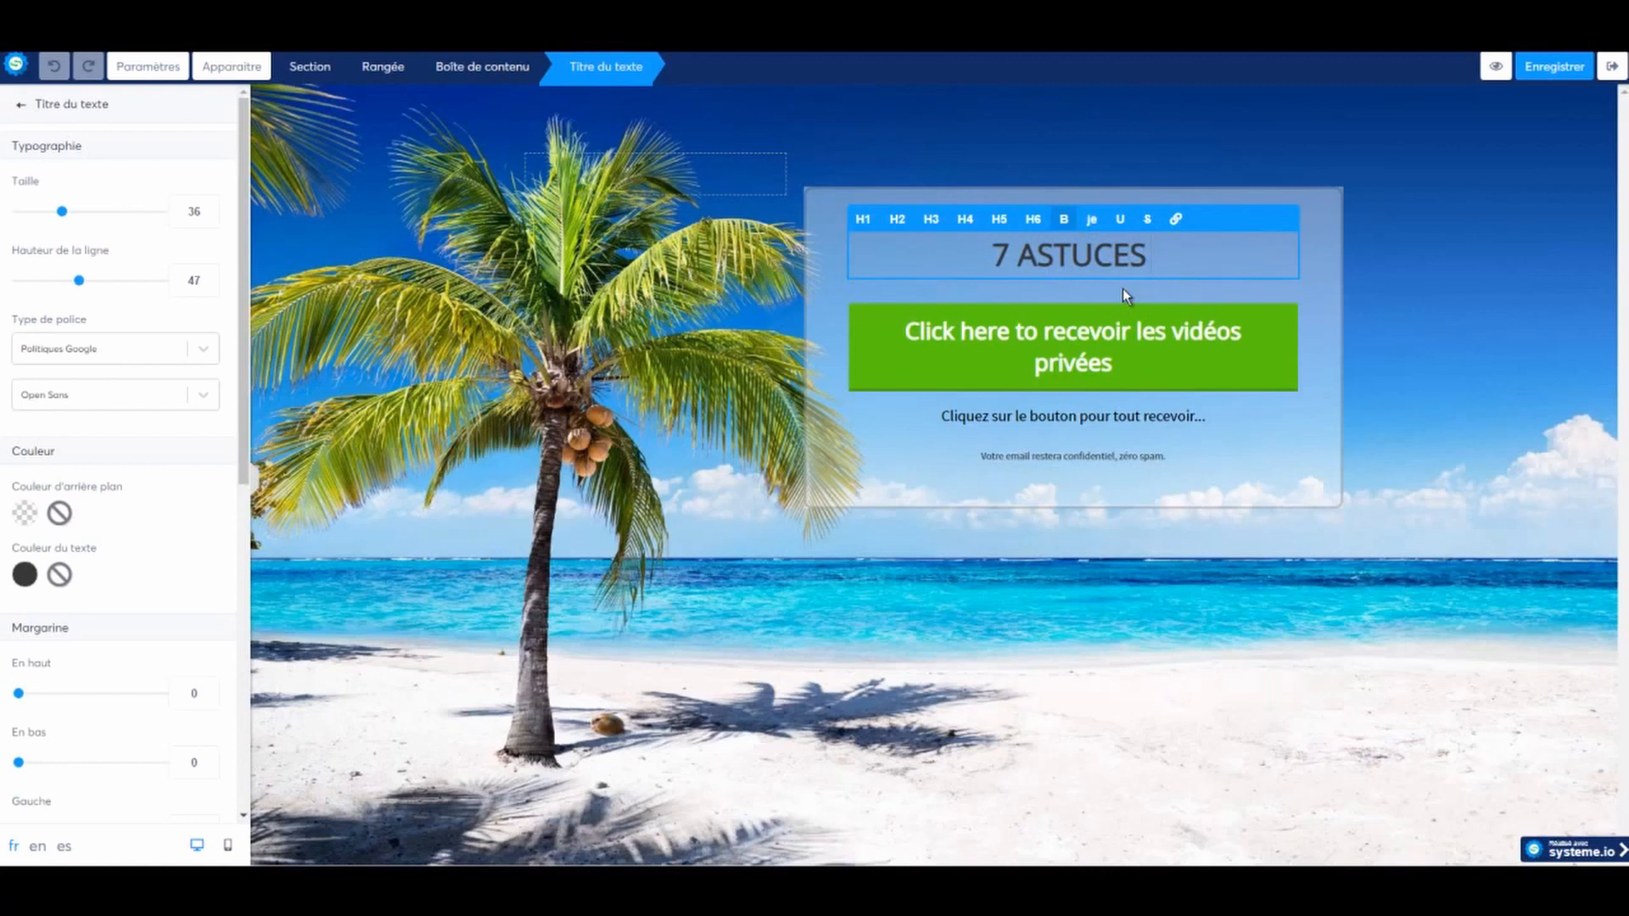
pyautogui.write('POUR')
pyautogui.press('Return')
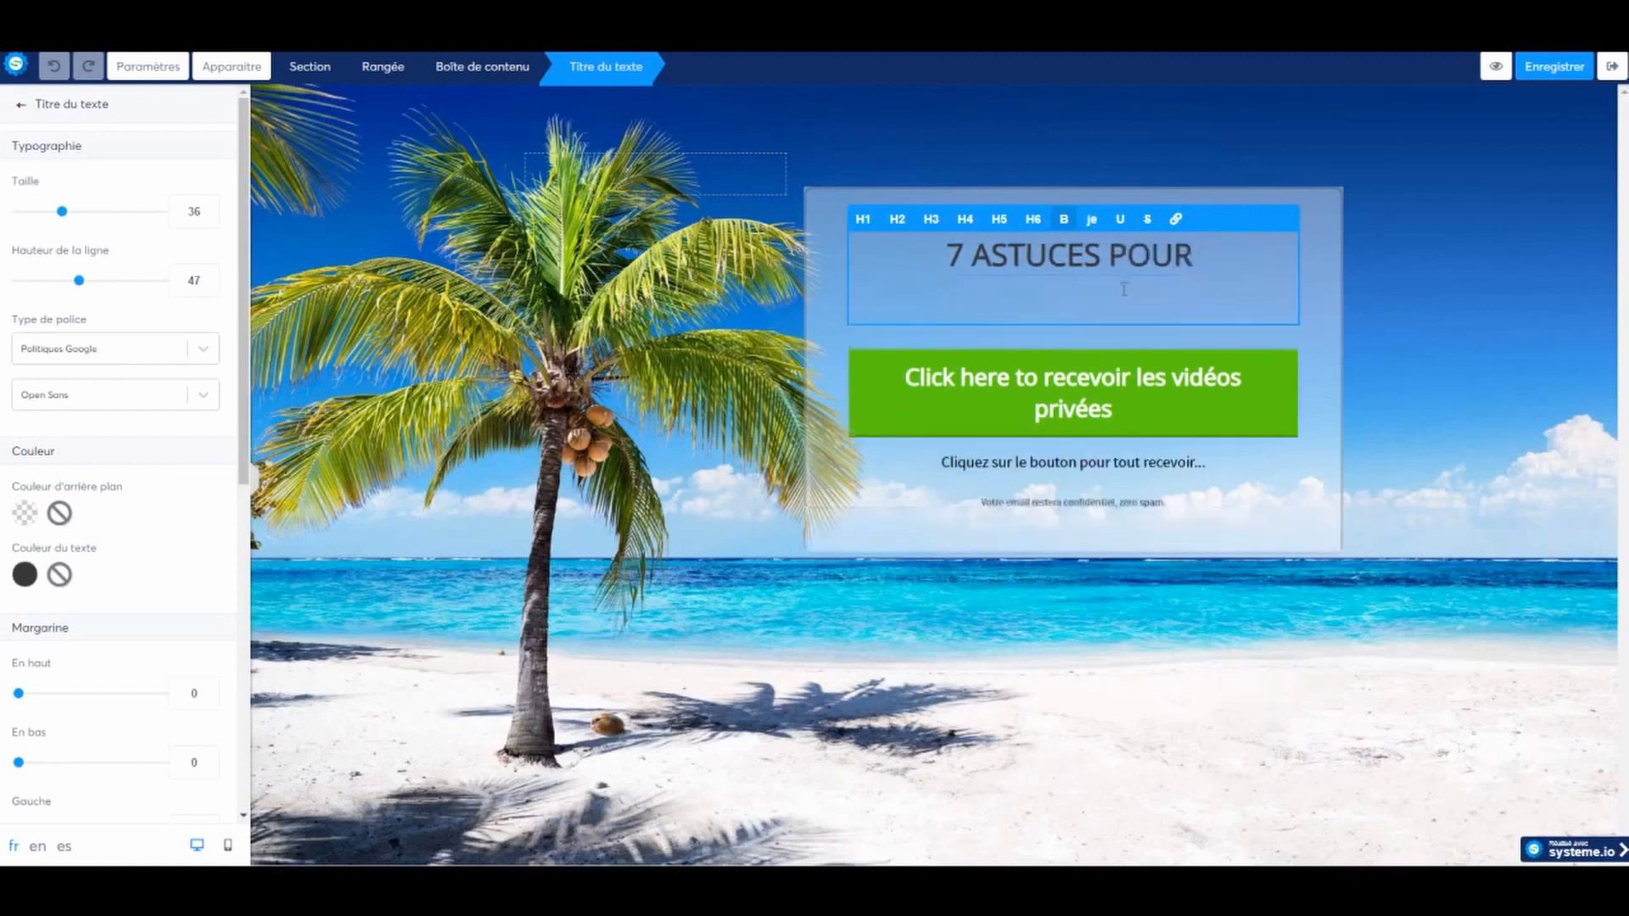
pyautogui.write('BIEN AOPP')
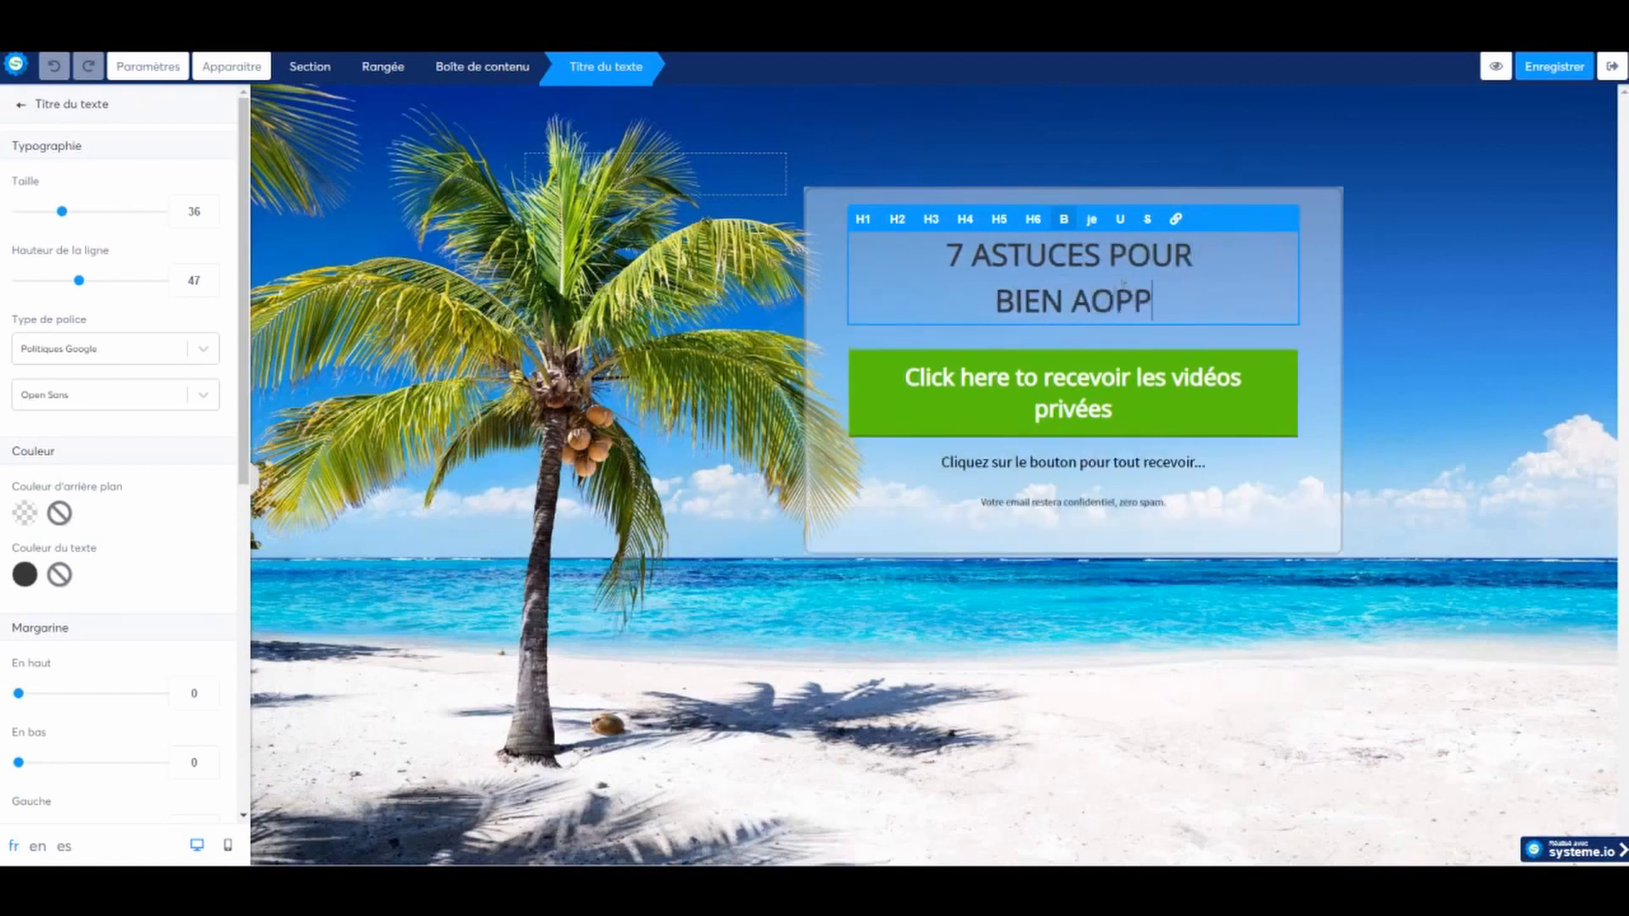
pyautogui.press('BackSpace')
pyautogui.press('BackSpace')
pyautogui.press('BackSpace')
pyautogui.write('PPR')
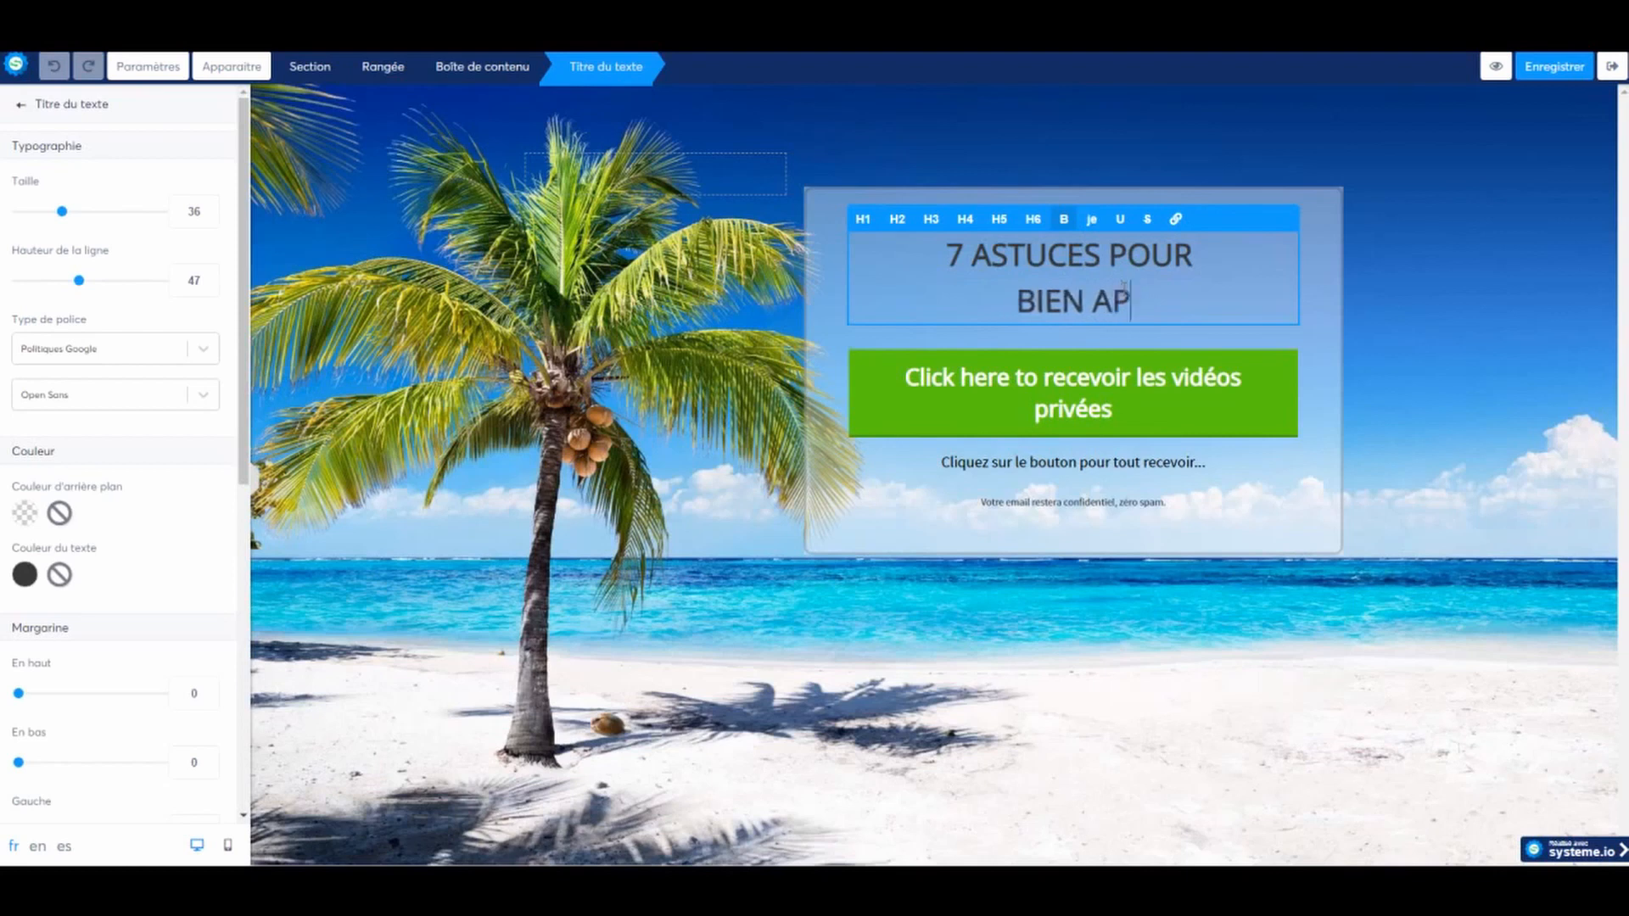
pyautogui.write('ENDREE')
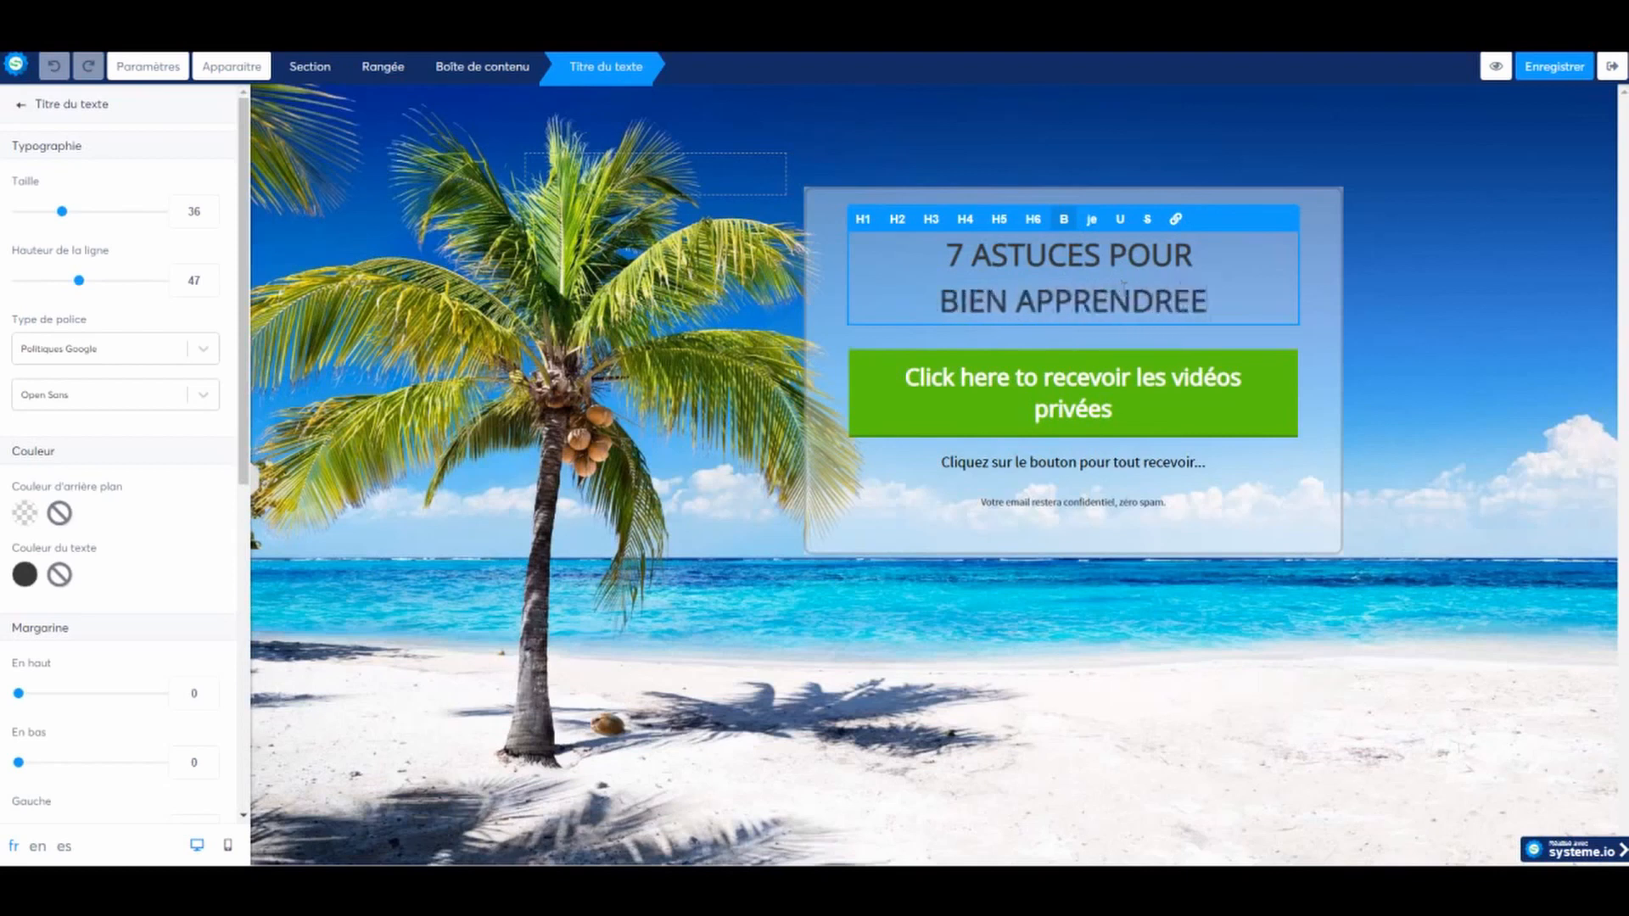
pyautogui.press('BackSpace')
pyautogui.press('Return')
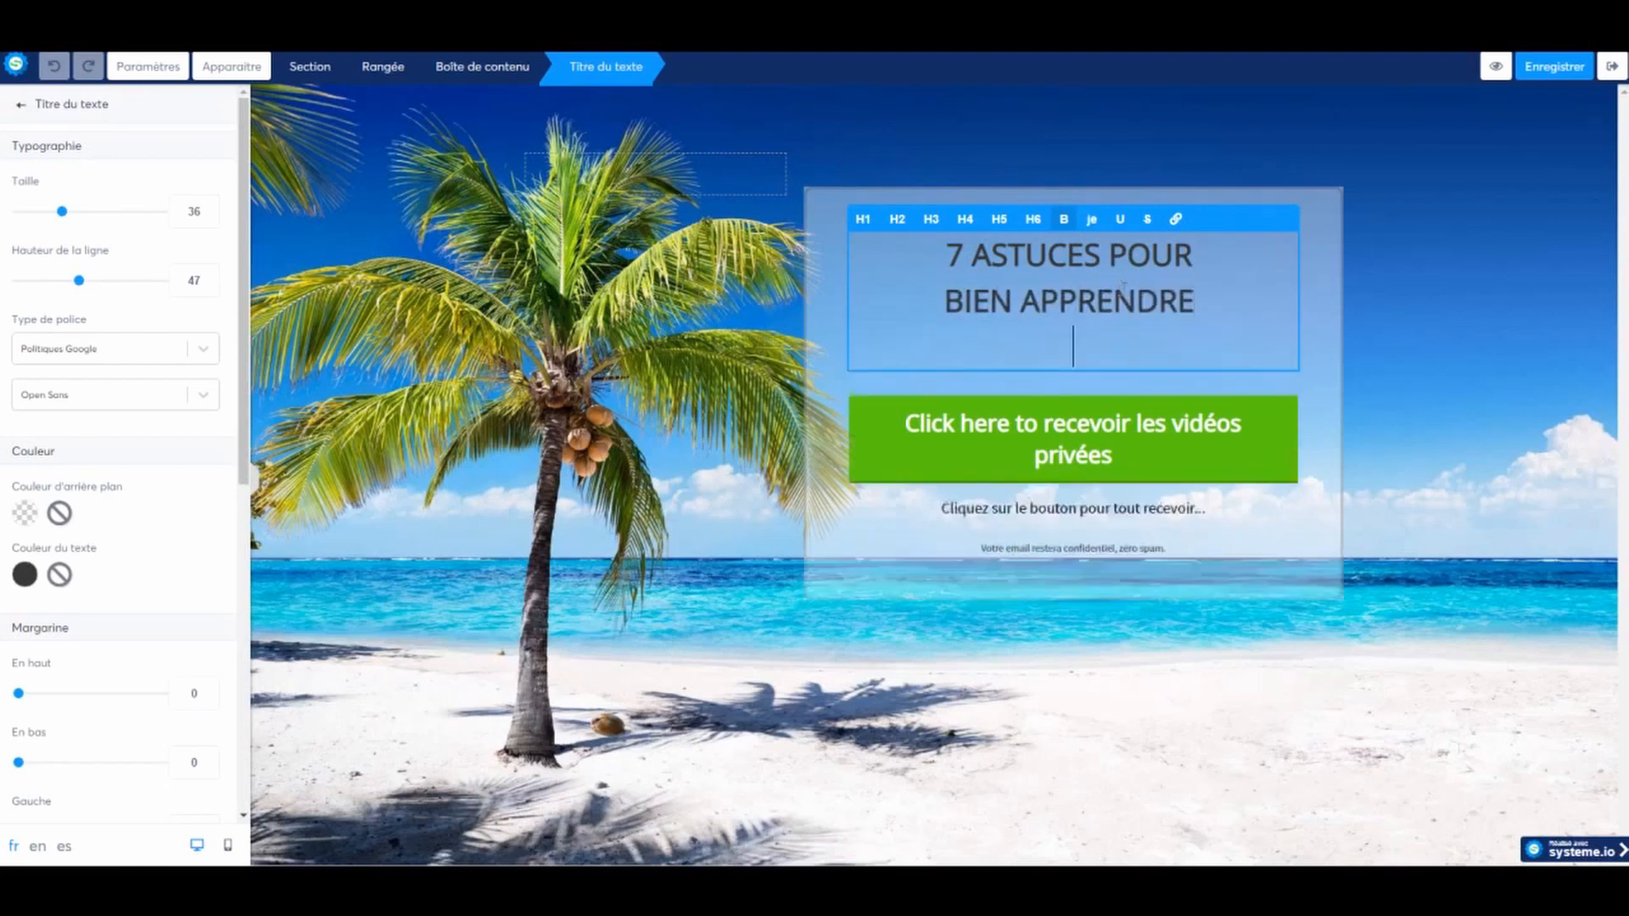
pyautogui.write("L'ANGLAIS")
pyautogui.click(1082, 521)
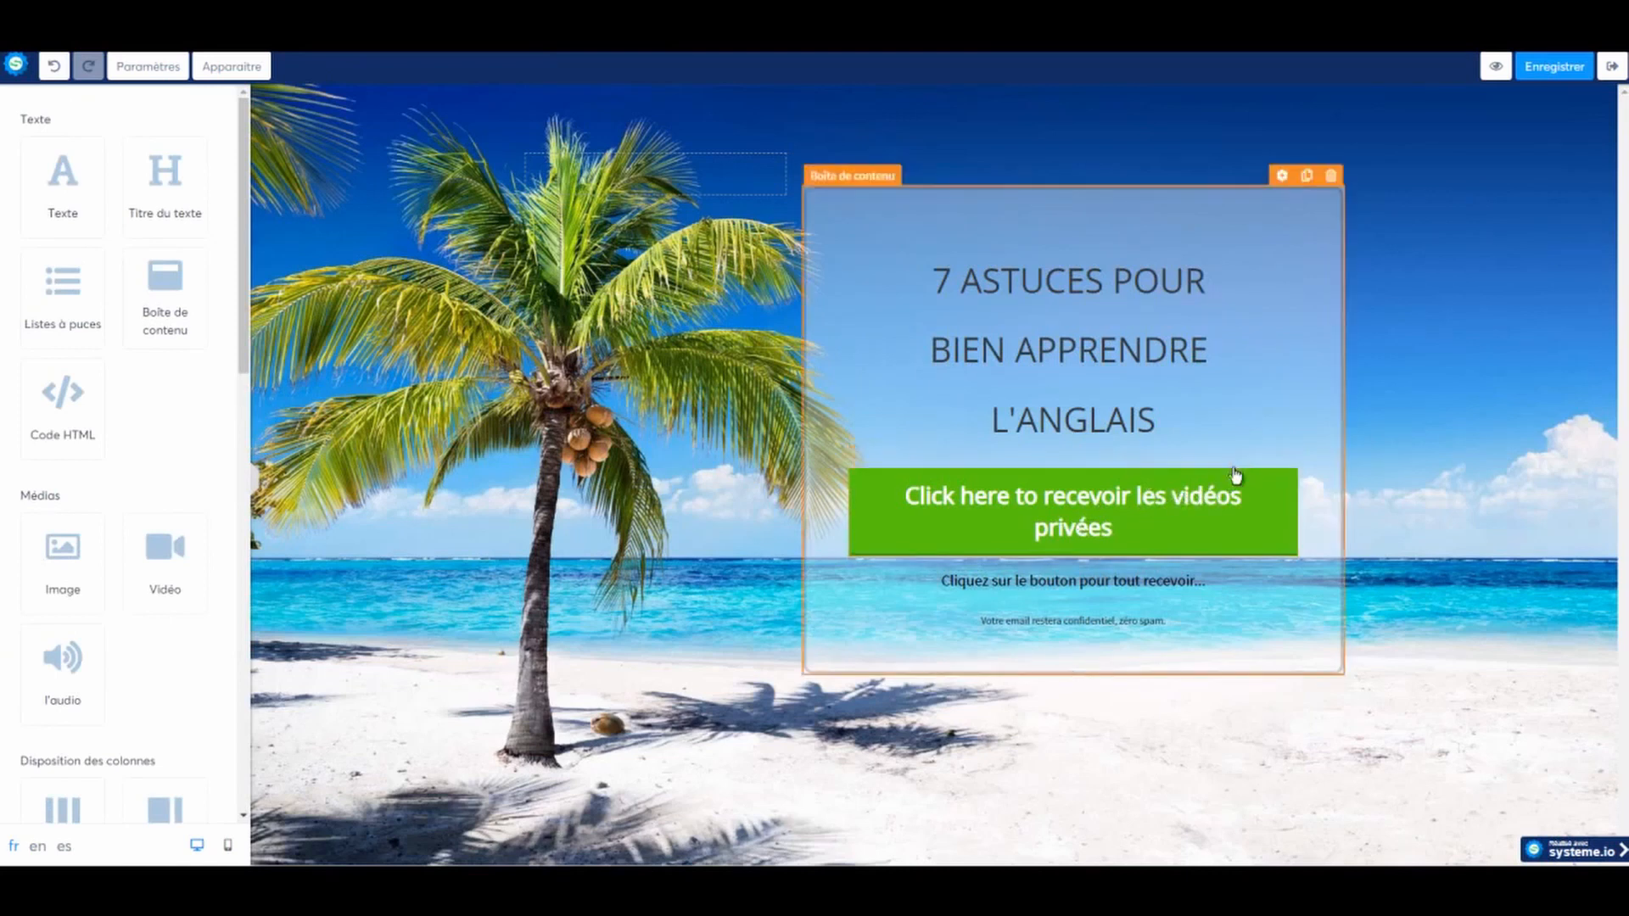
# Step: Set the green button's text to "Visionnez ma vidéo gratuite"
pyautogui.click(1235, 459)
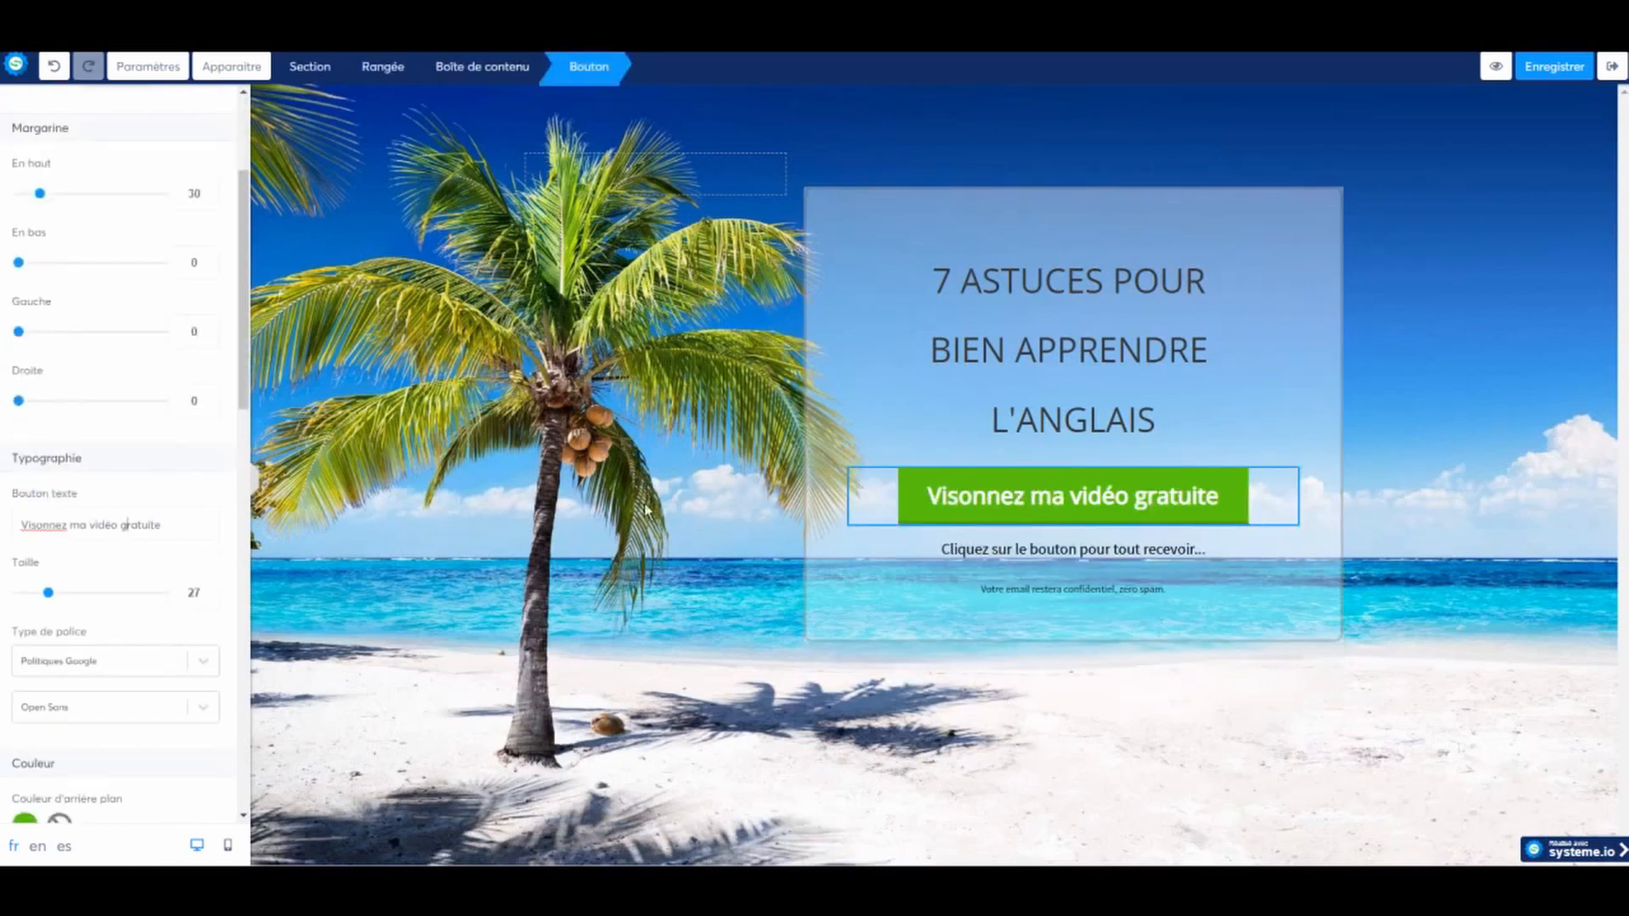
pyautogui.click(941, 514)
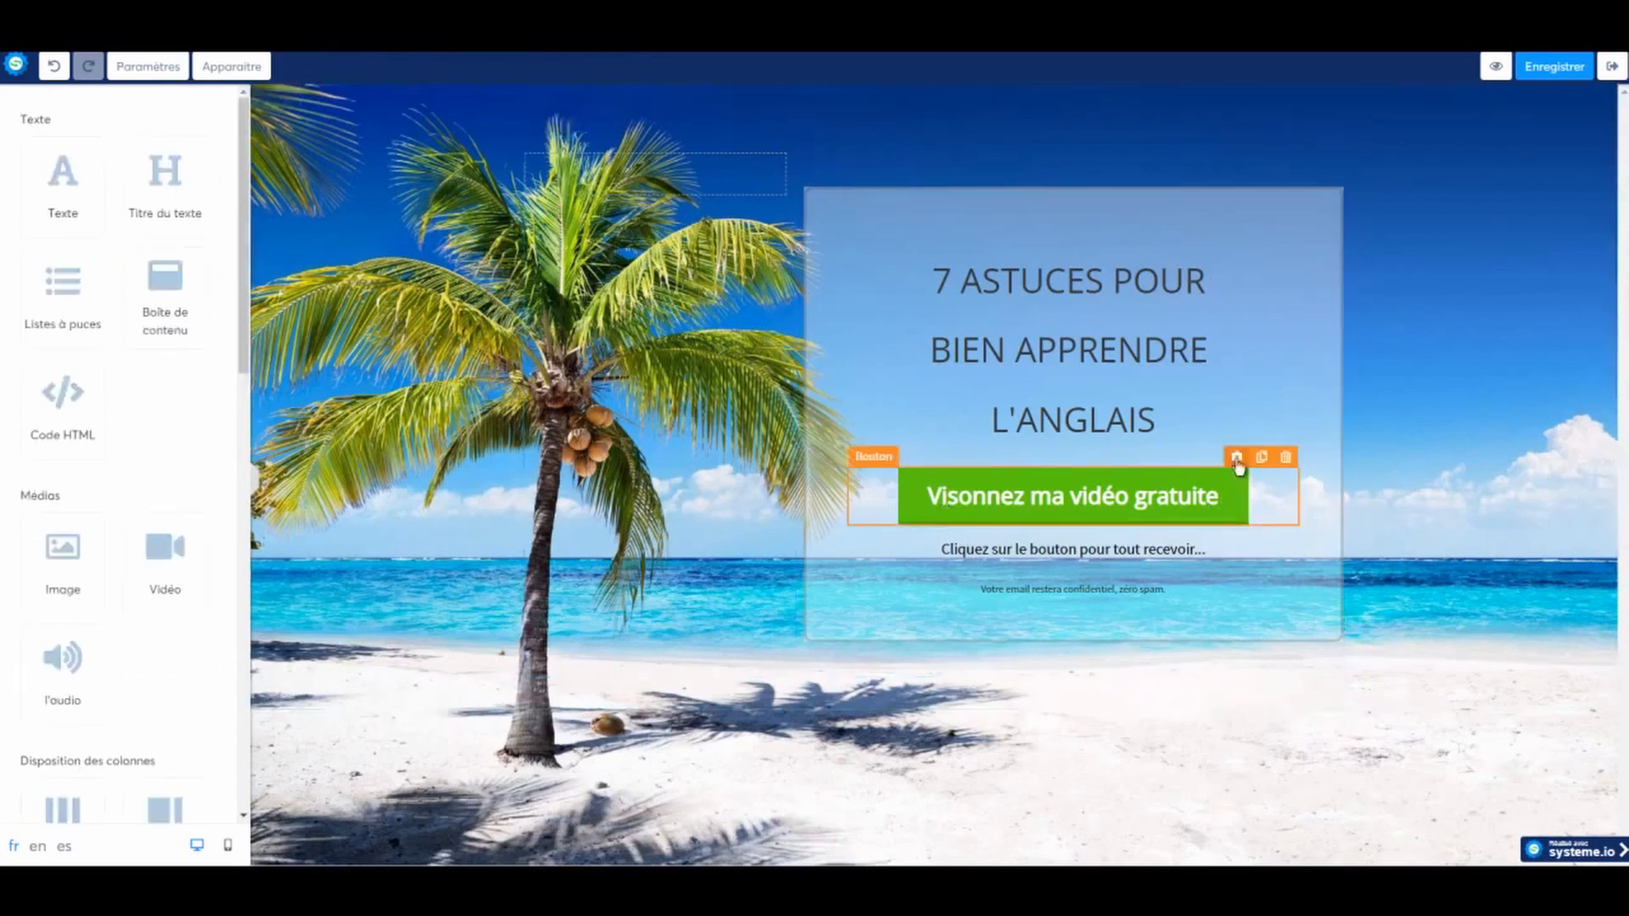
pyautogui.click(1234, 496)
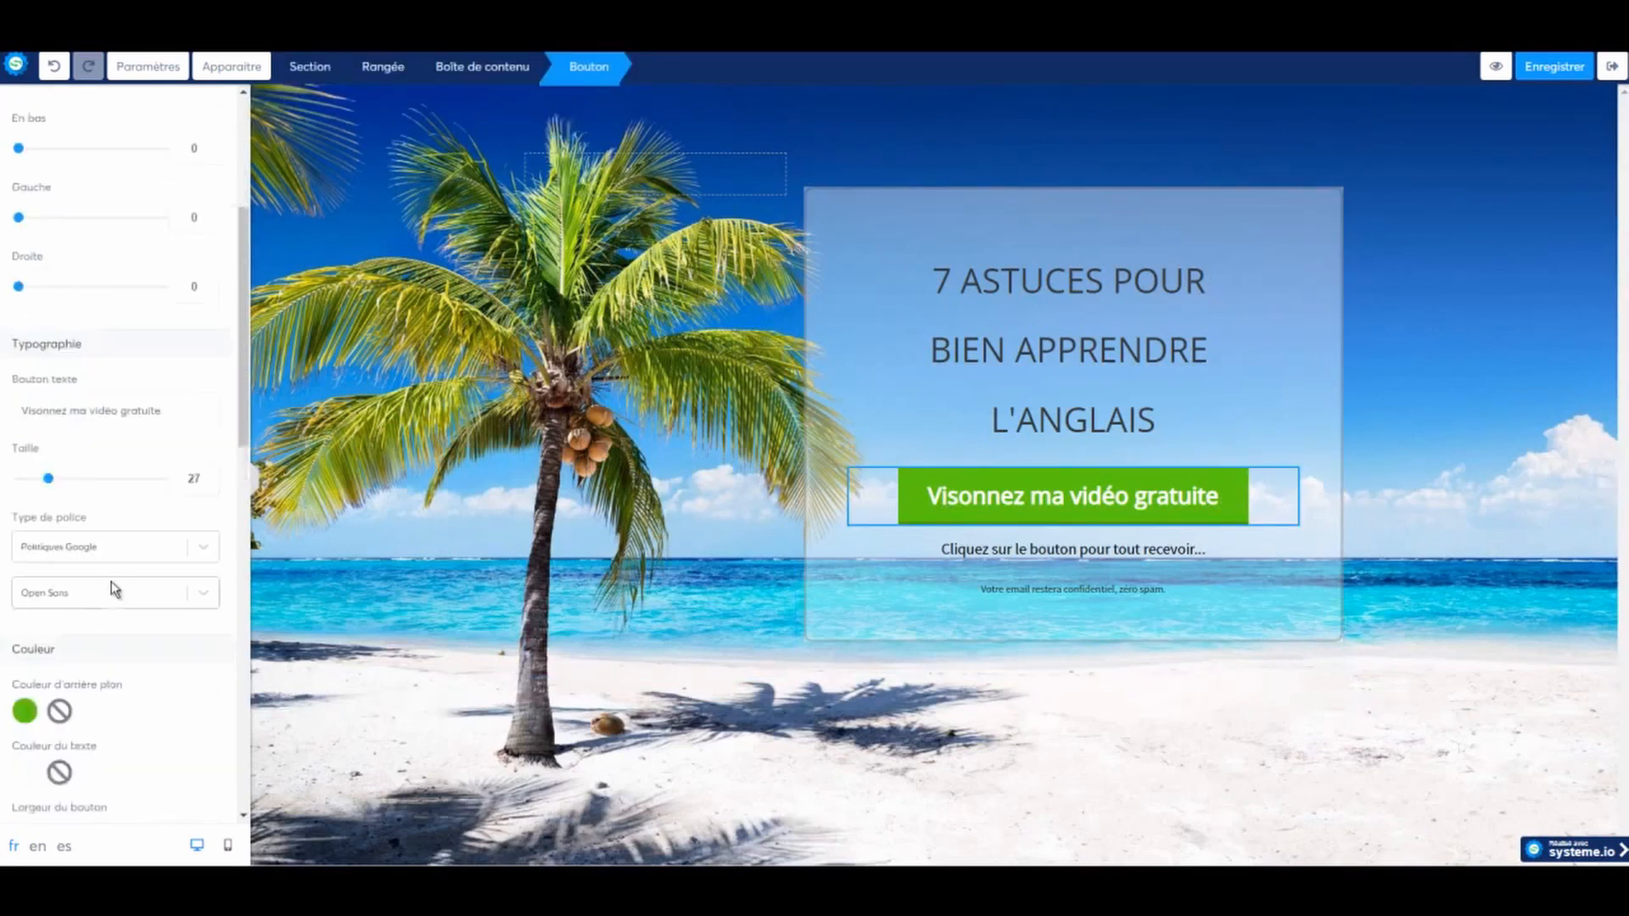
pyautogui.click(44, 410)
pyautogui.write('i')
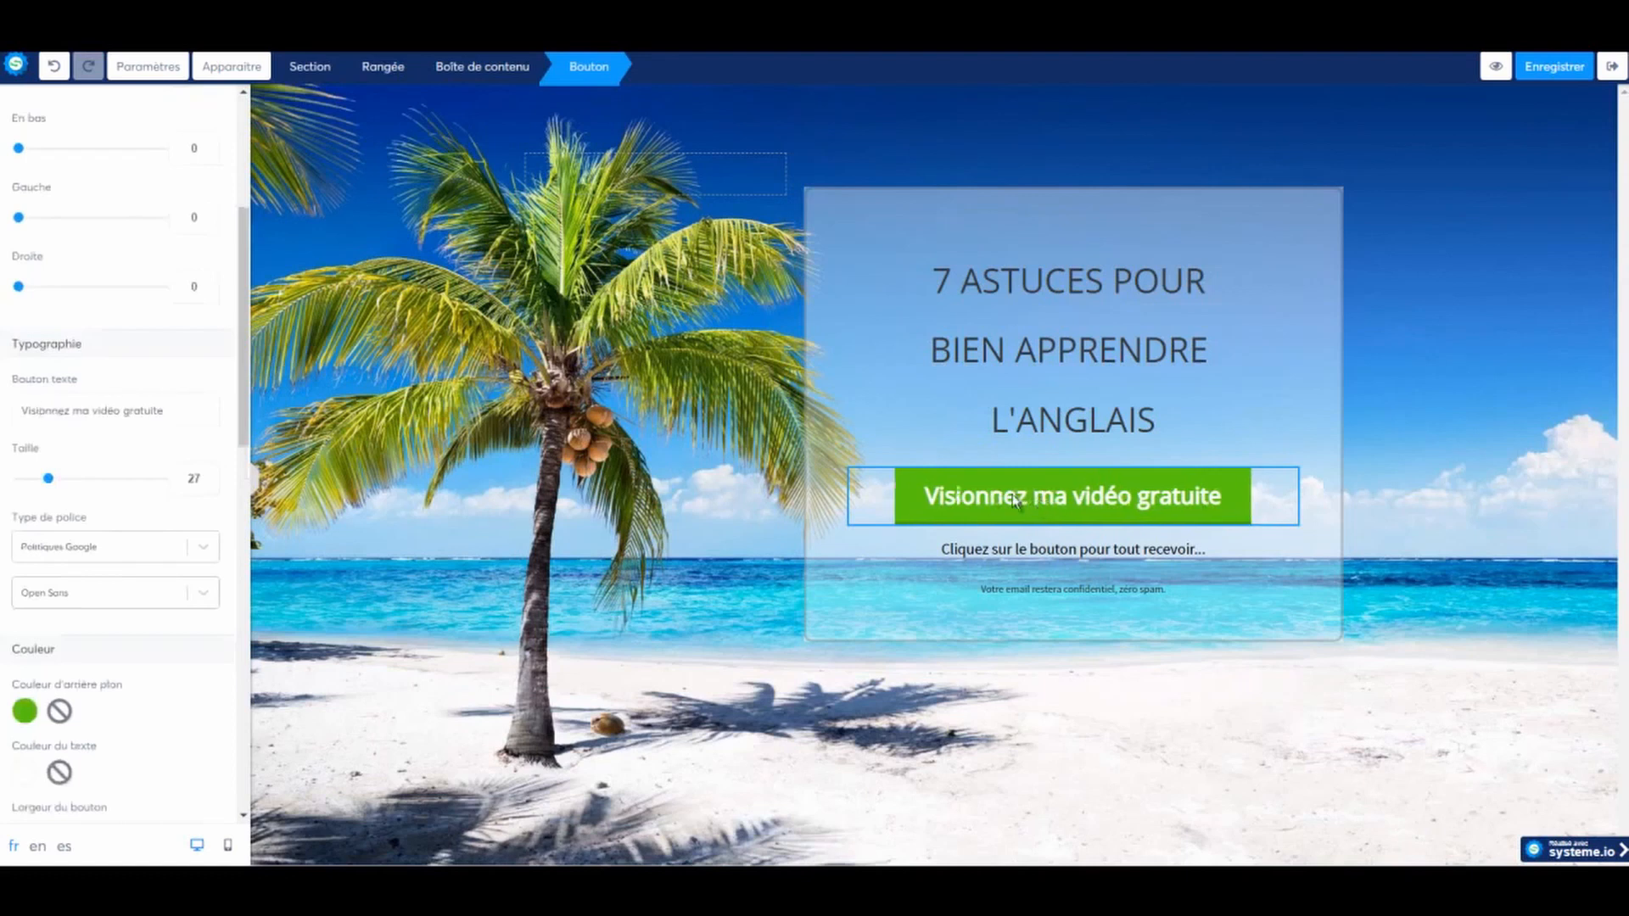
pyautogui.click(1121, 548)
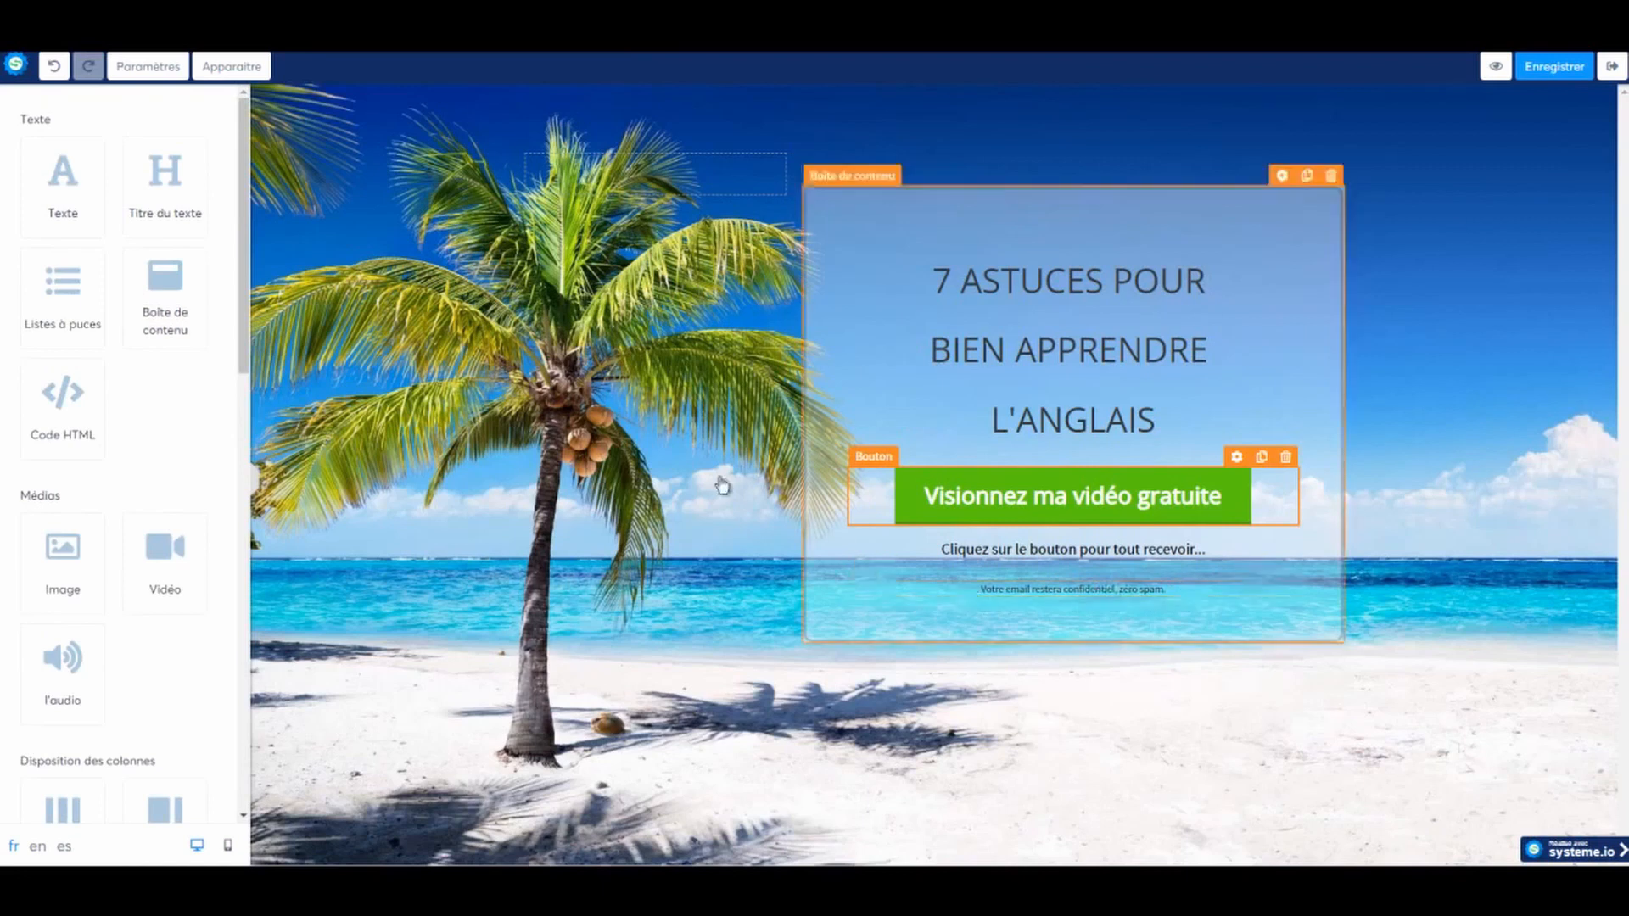
# Step: Add a checkbox form element between the "Cliquez sur le bouton pour tout recevoir..." line and the confidentiality note
pyautogui.moveTo(246, 268); pyautogui.dragTo(219, 482)
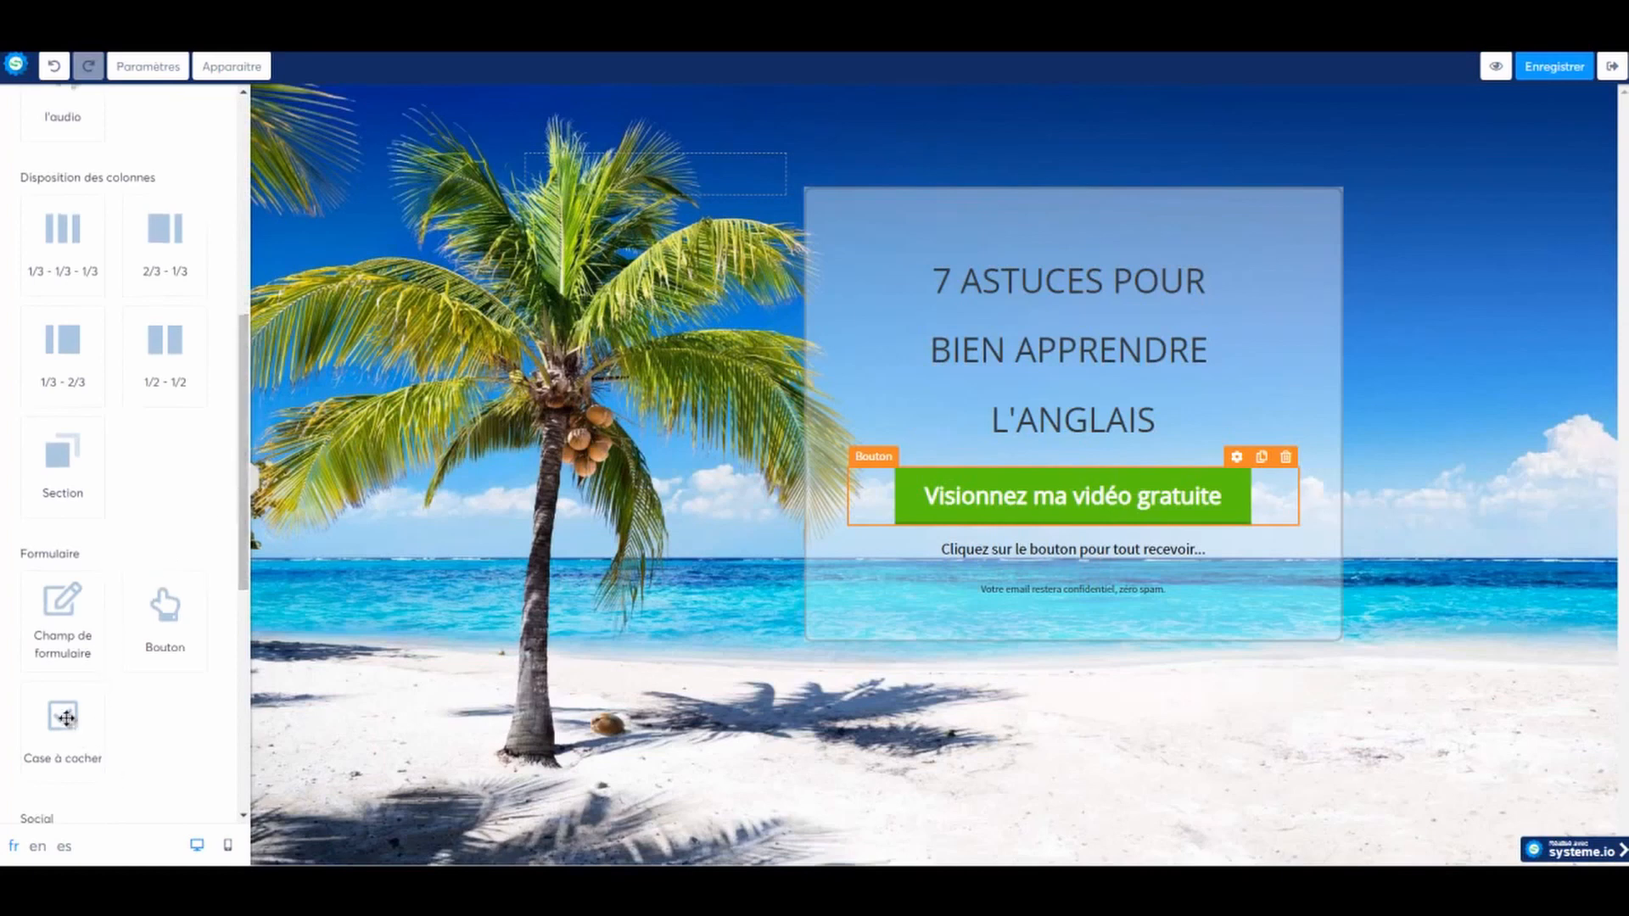
pyautogui.moveTo(62, 713); pyautogui.dragTo(900, 562)
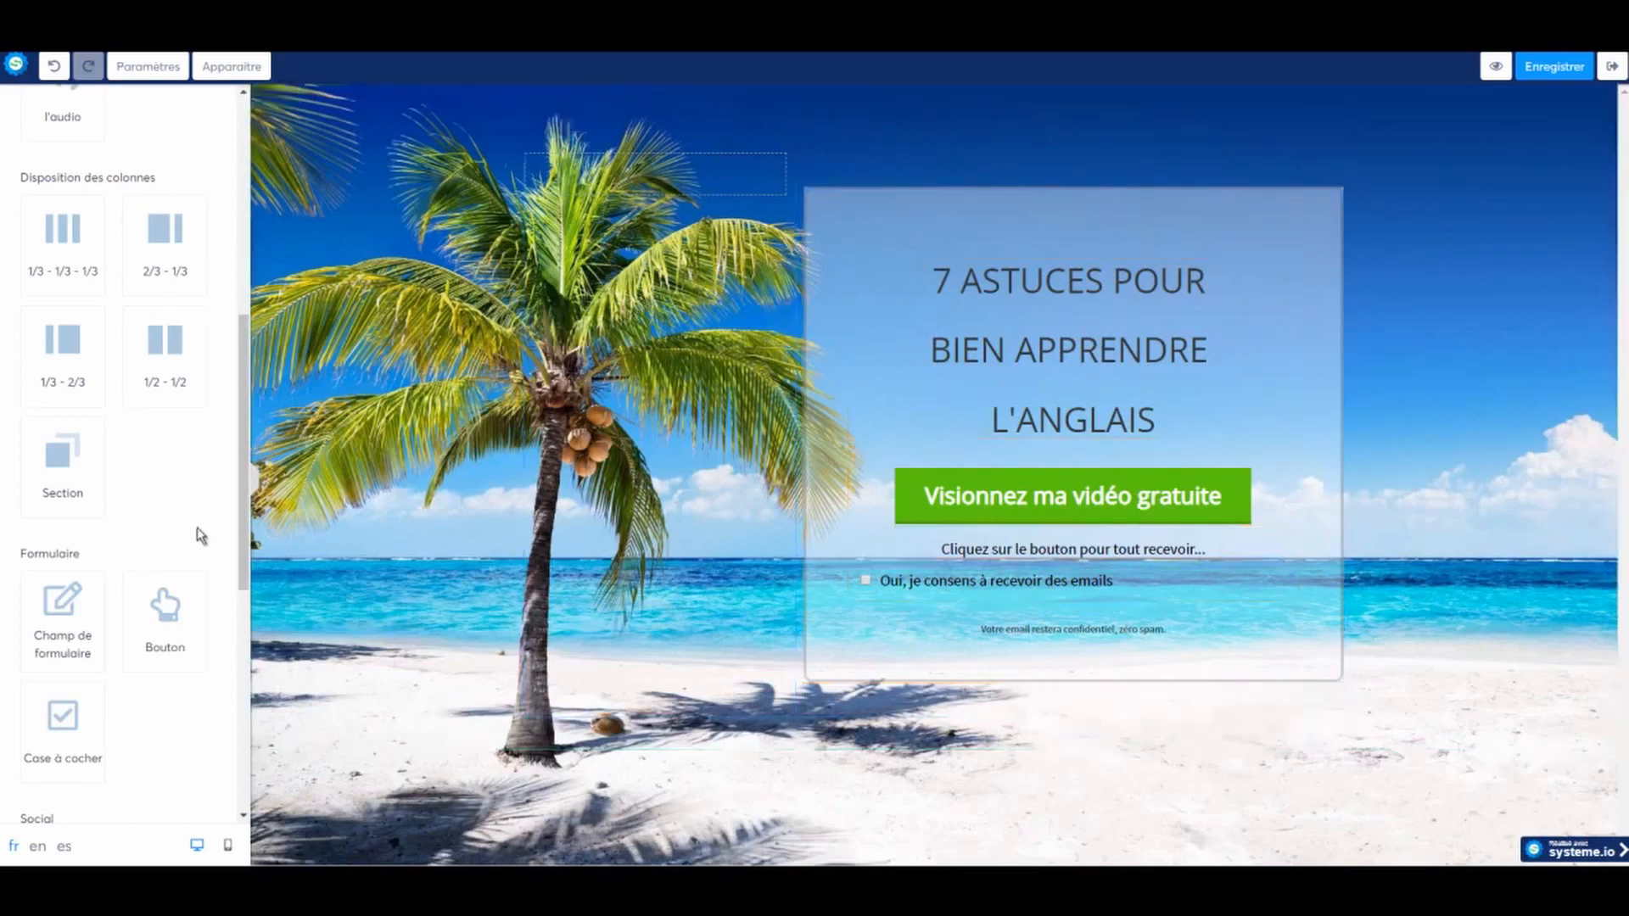
pyautogui.moveTo(242, 460); pyautogui.dragTo(1069, 727)
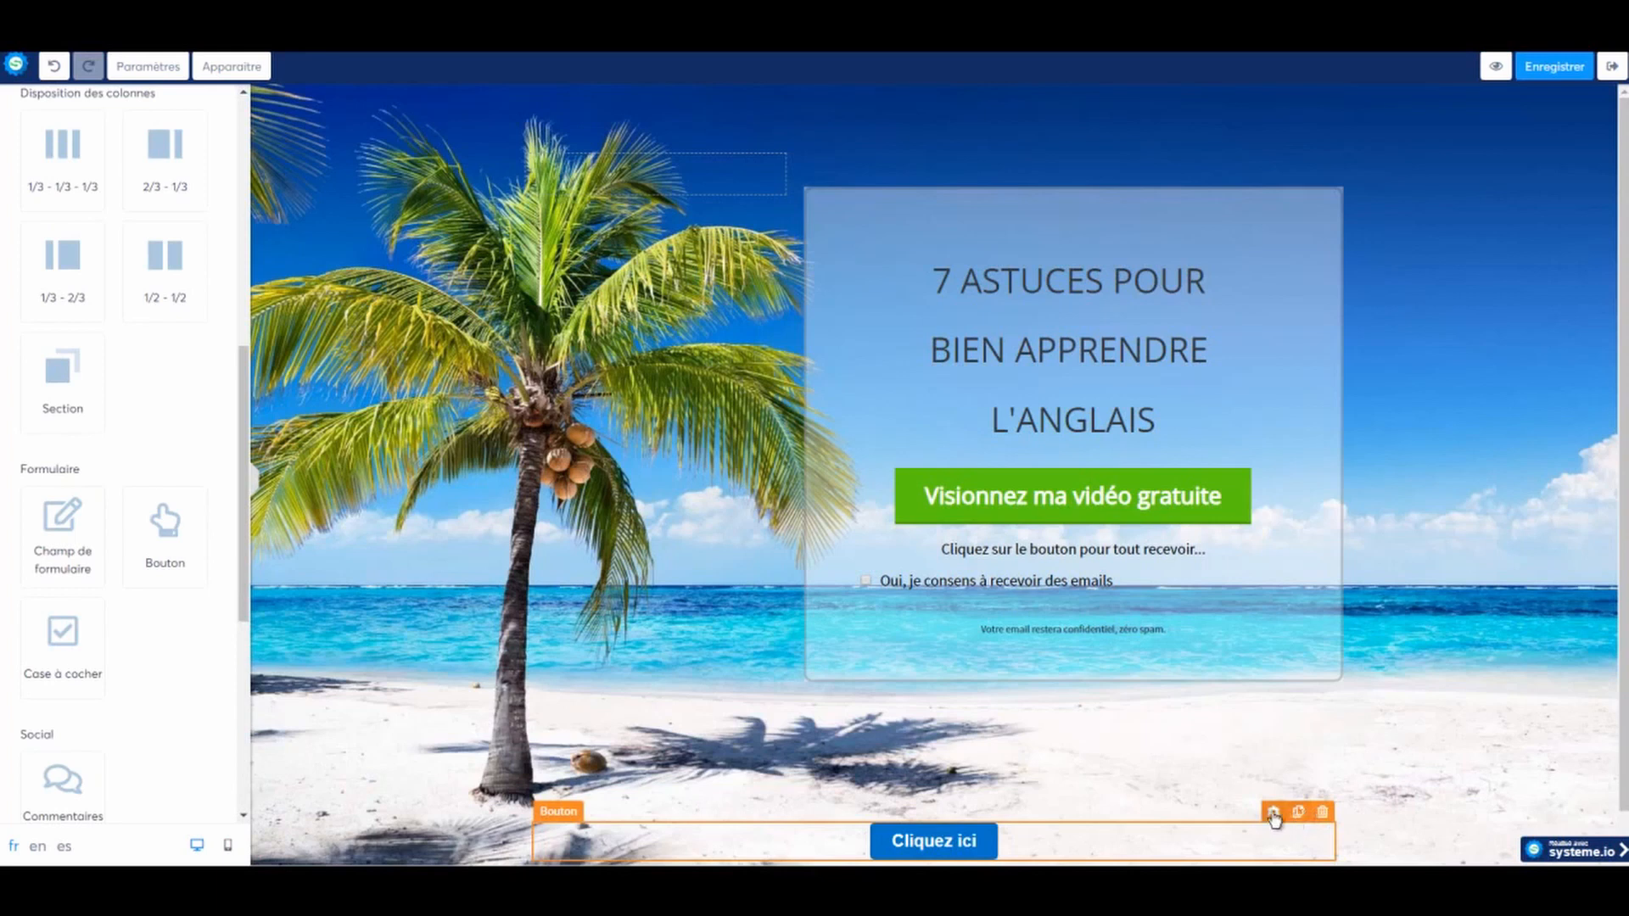
pyautogui.click(1322, 813)
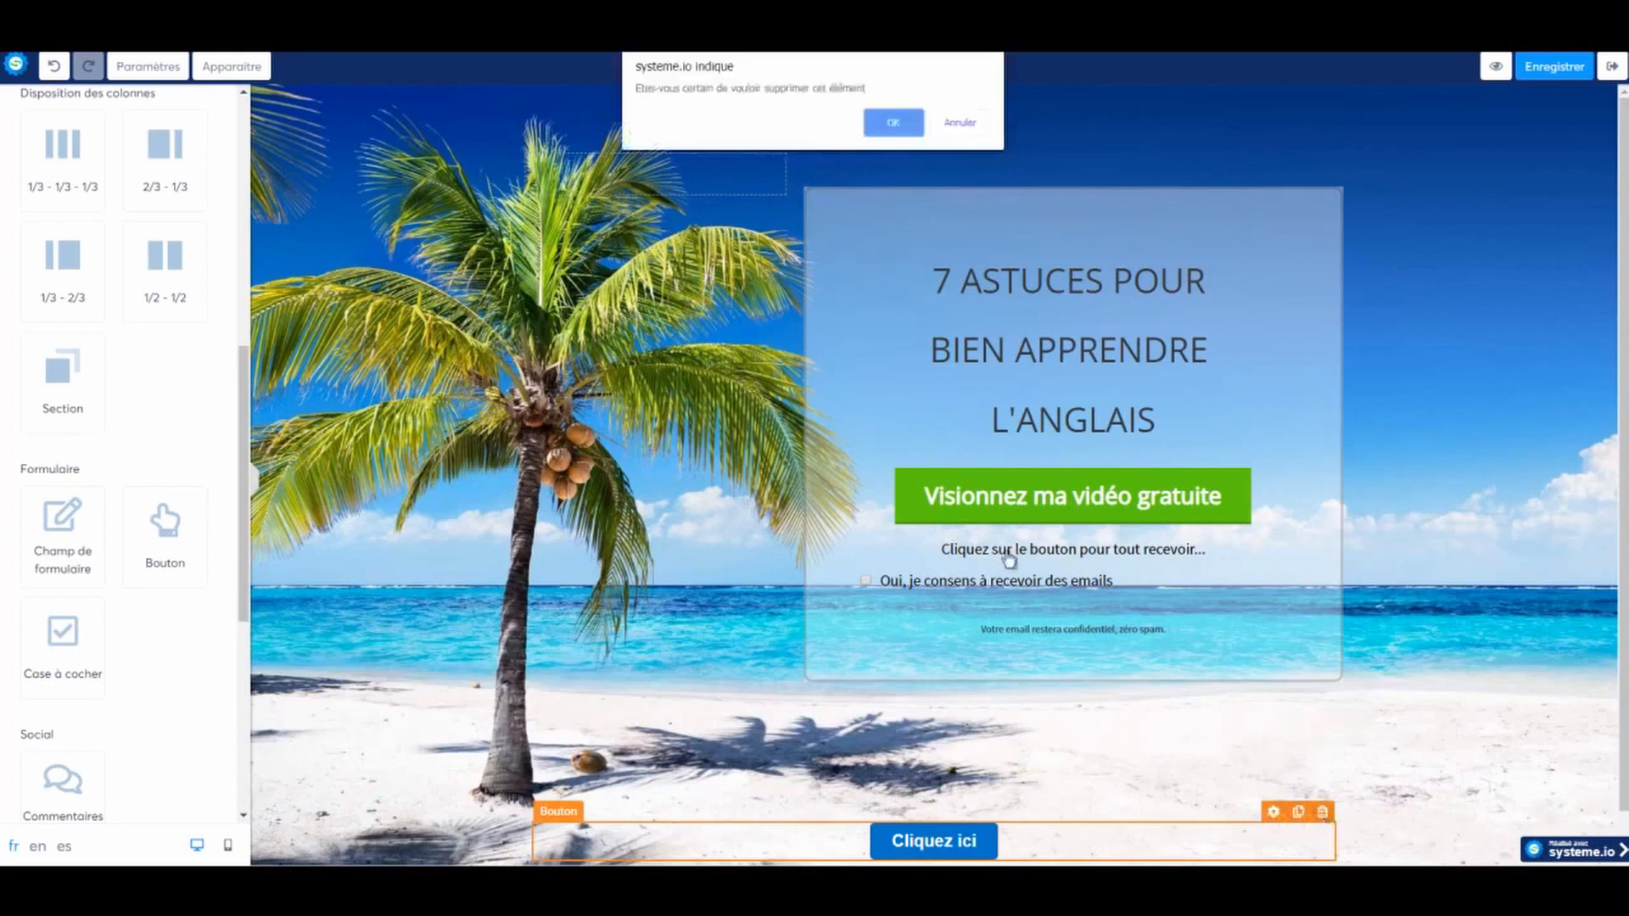
pyautogui.click(893, 123)
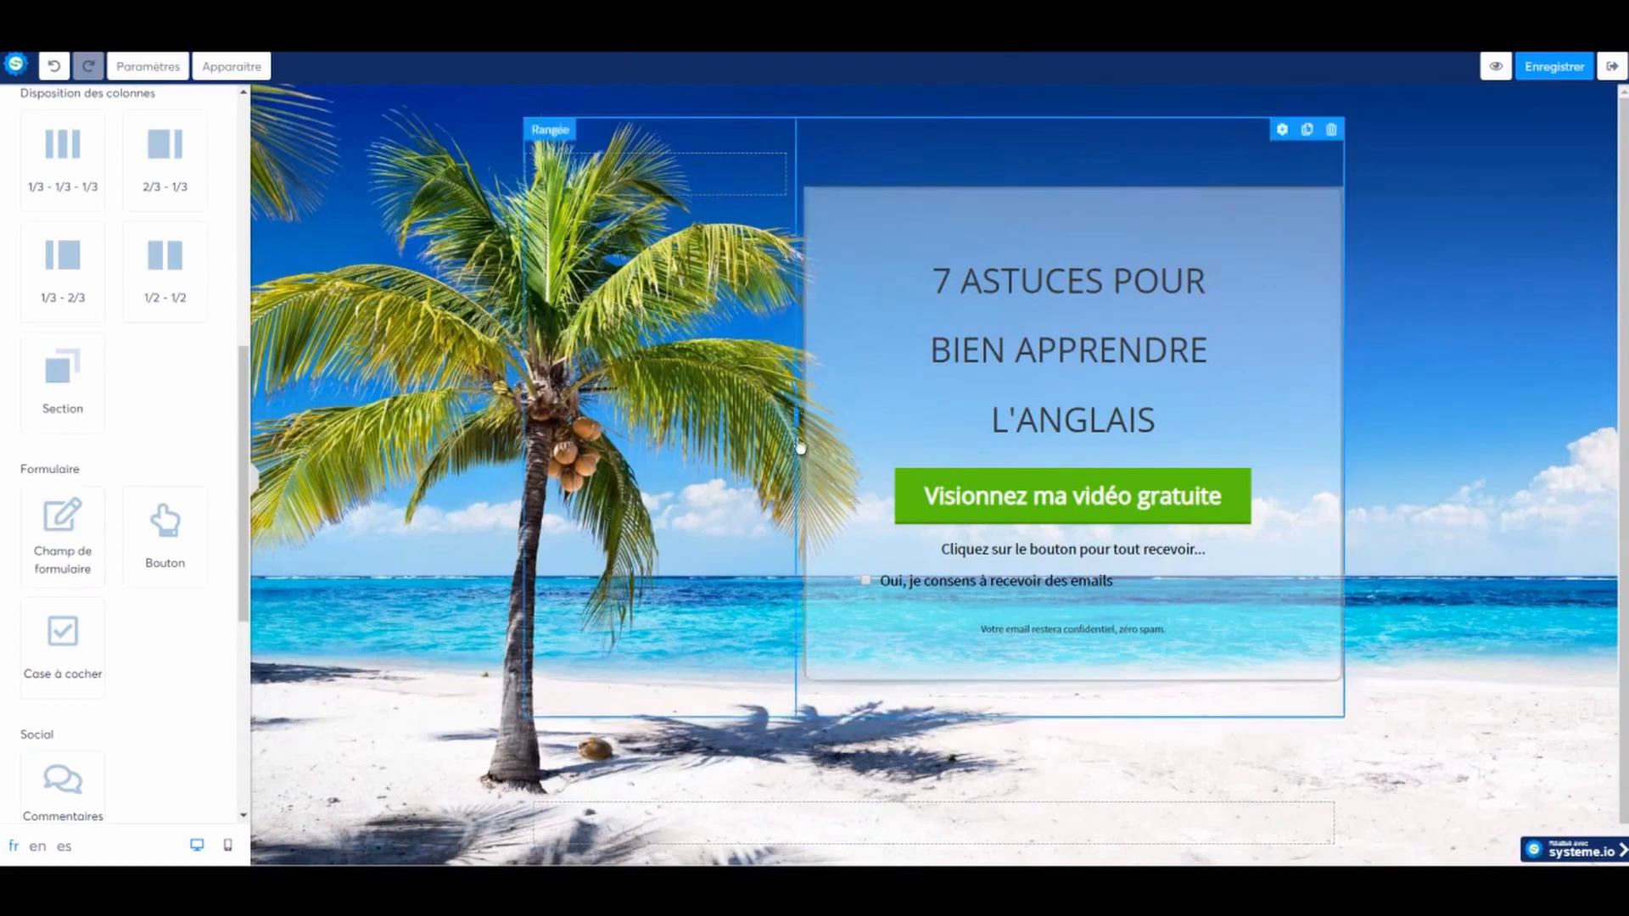
# Step: Widen the semi-transparent content box towards the palm tree by moving the divider between the row's two columns
pyautogui.moveTo(726, 420); pyautogui.dragTo(576, 418)
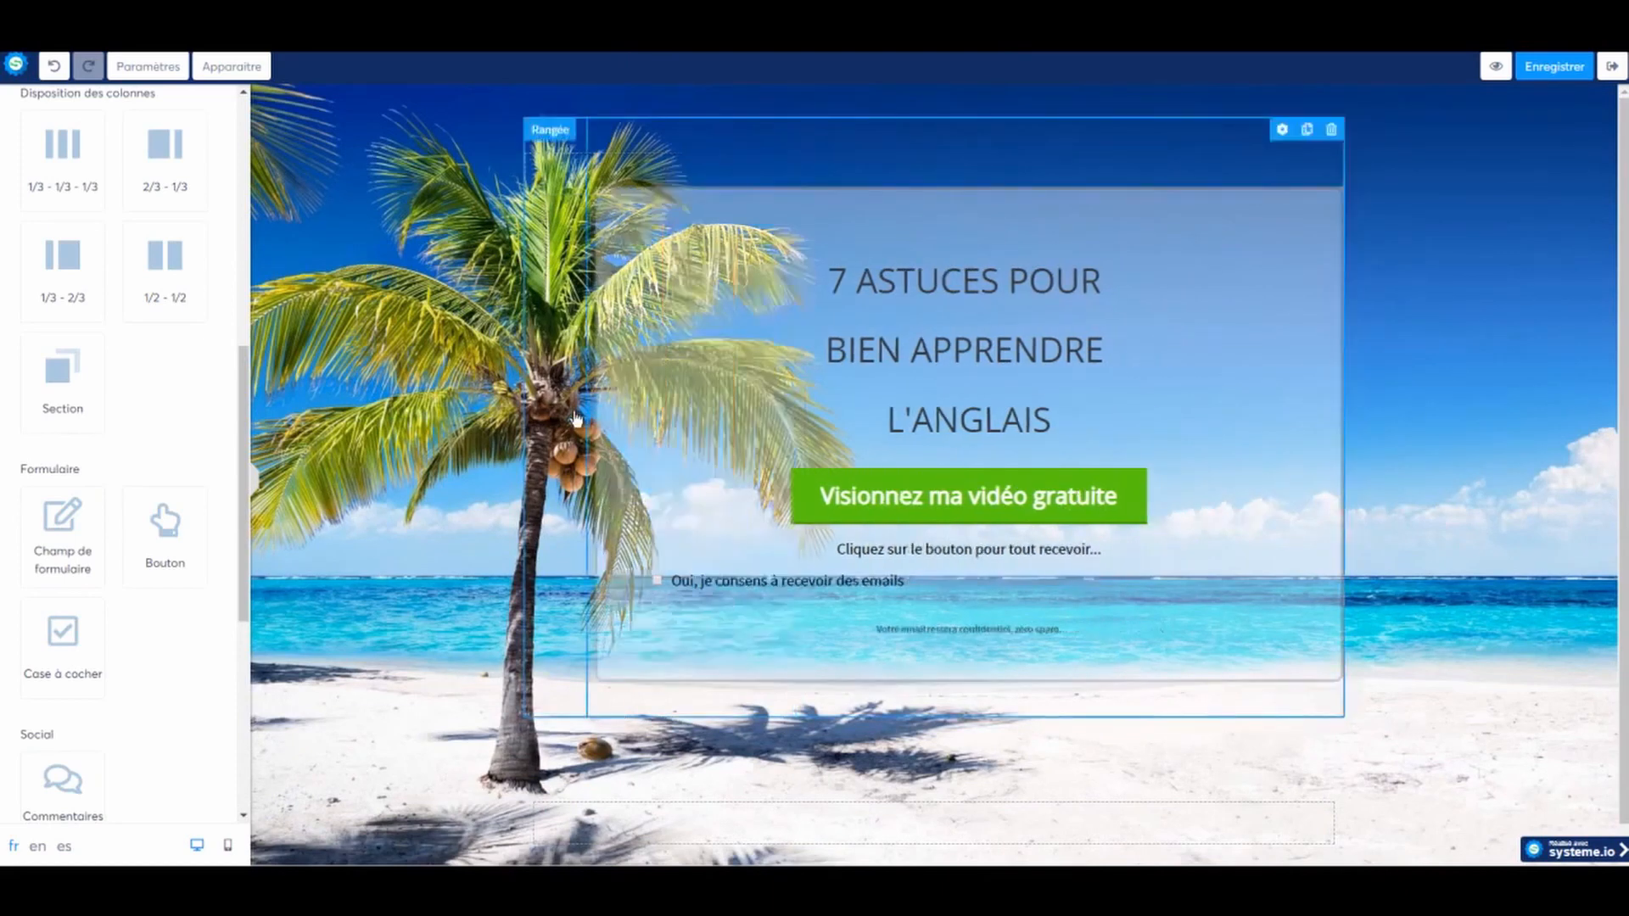
pyautogui.click(576, 418)
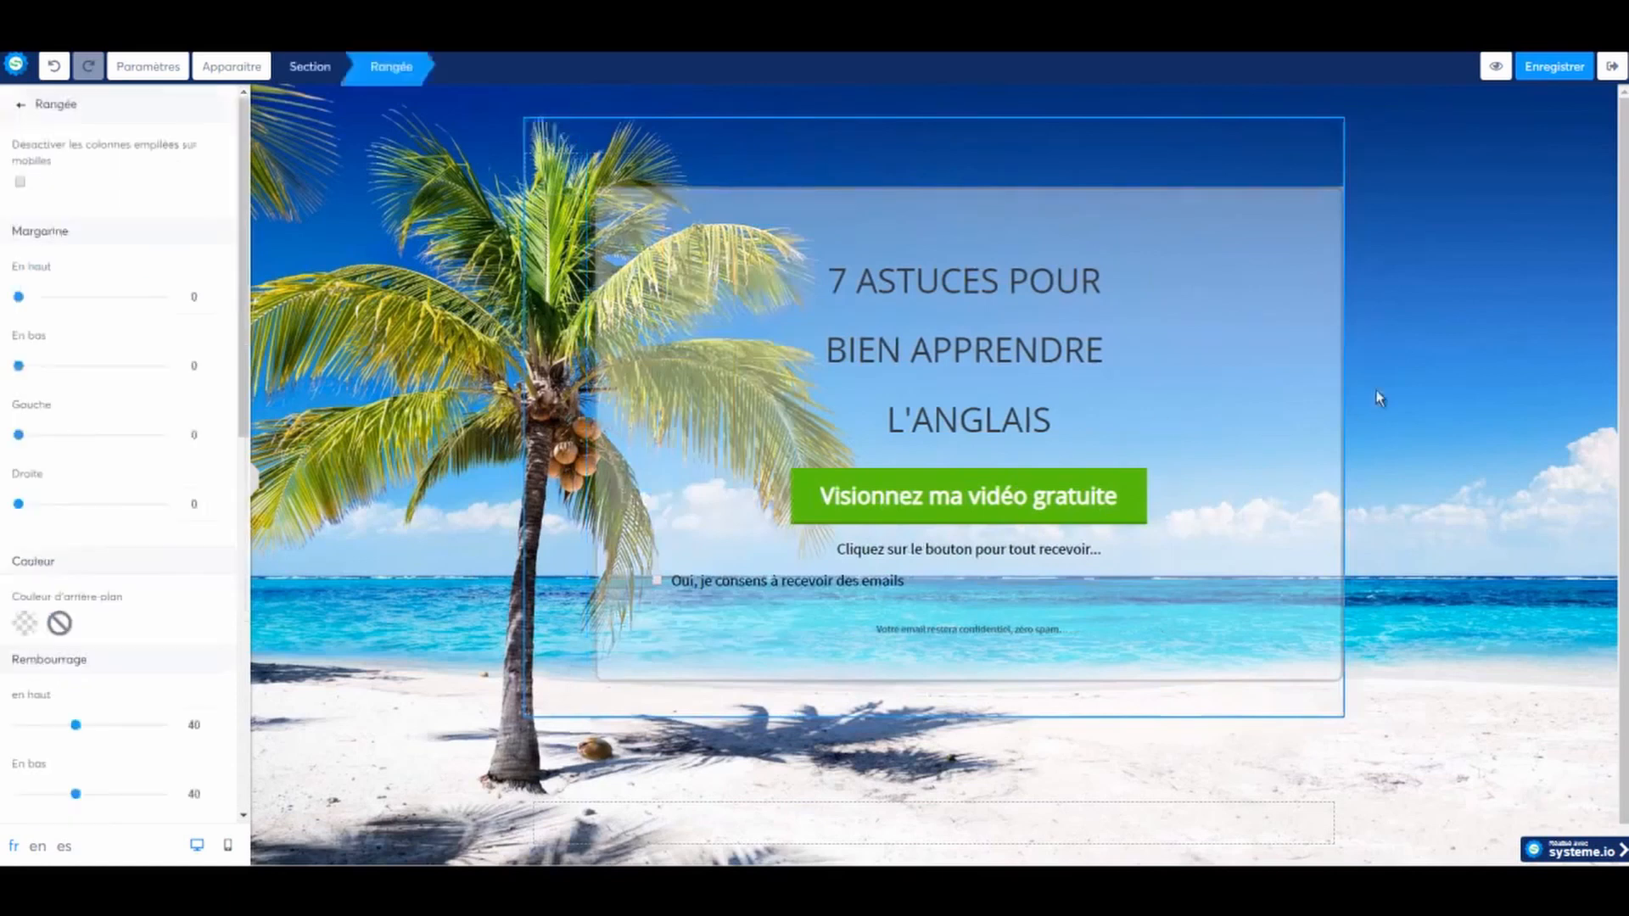
pyautogui.click(1453, 344)
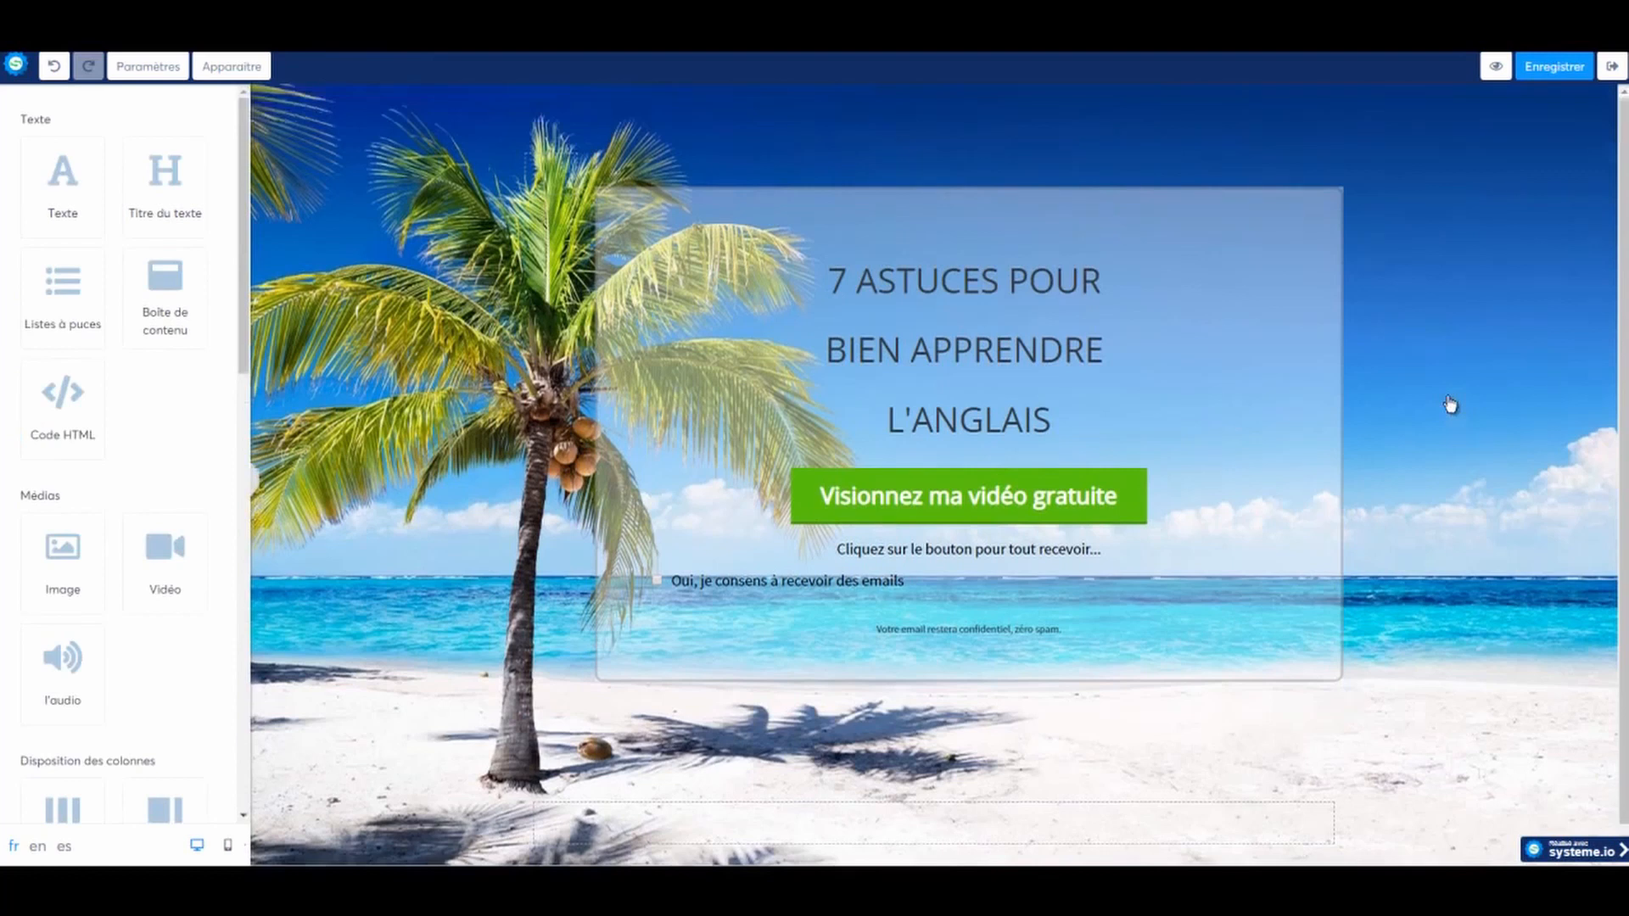
# Step: Set the green button's action to "Next the Tunnel", then save the capture page and leave the editor
pyautogui.scroll(-1, 1450, 405)
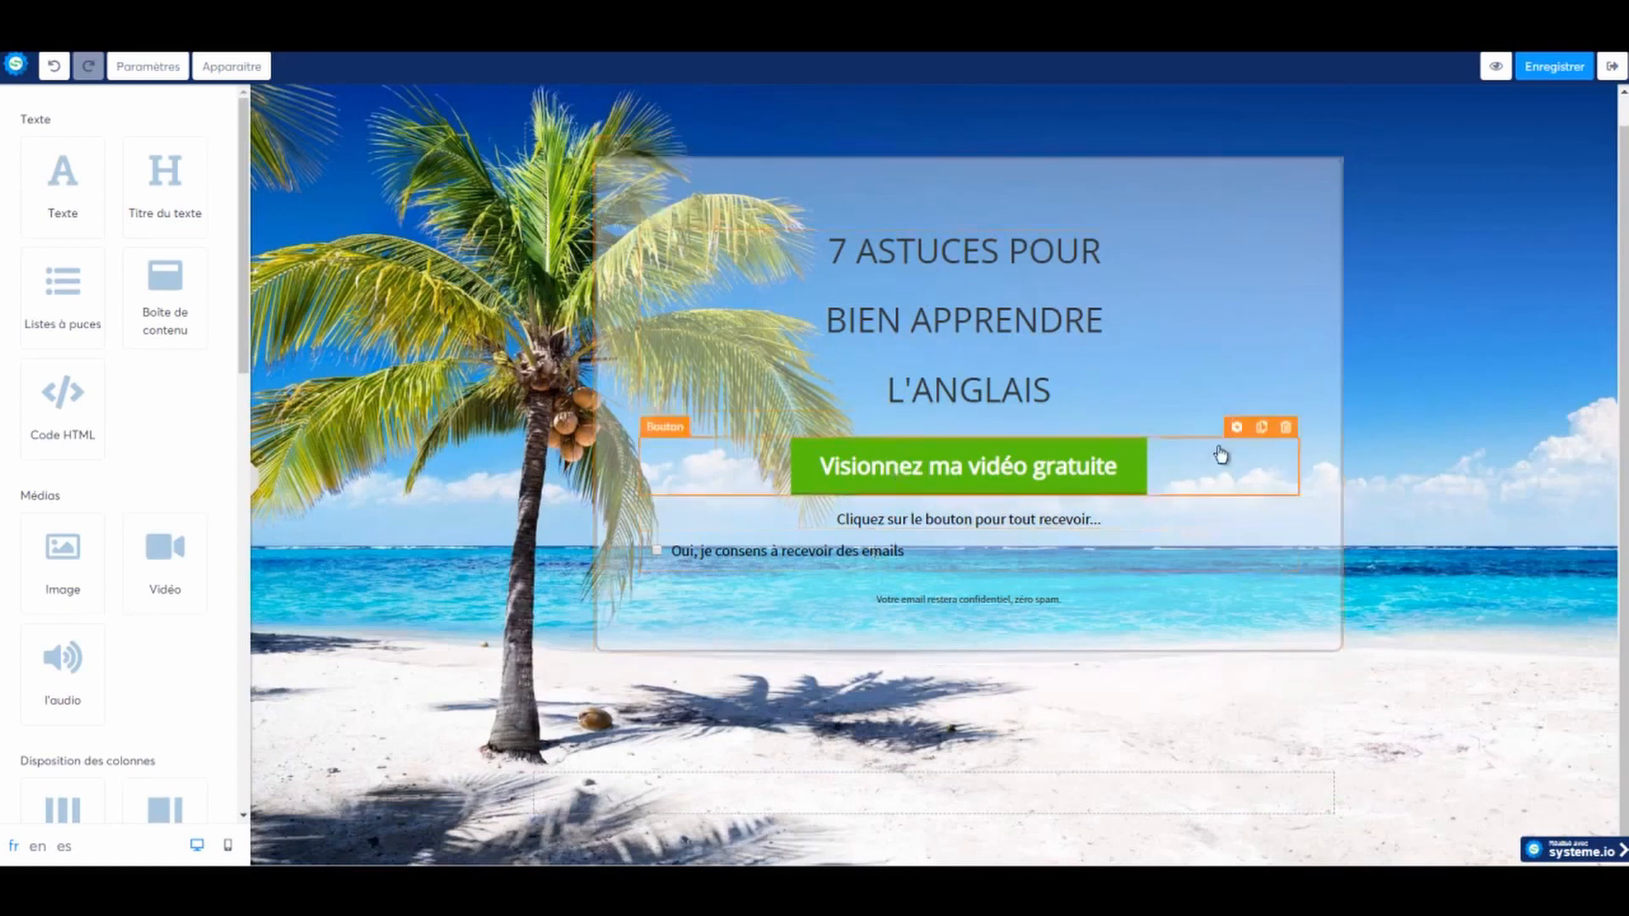
pyautogui.click(1236, 428)
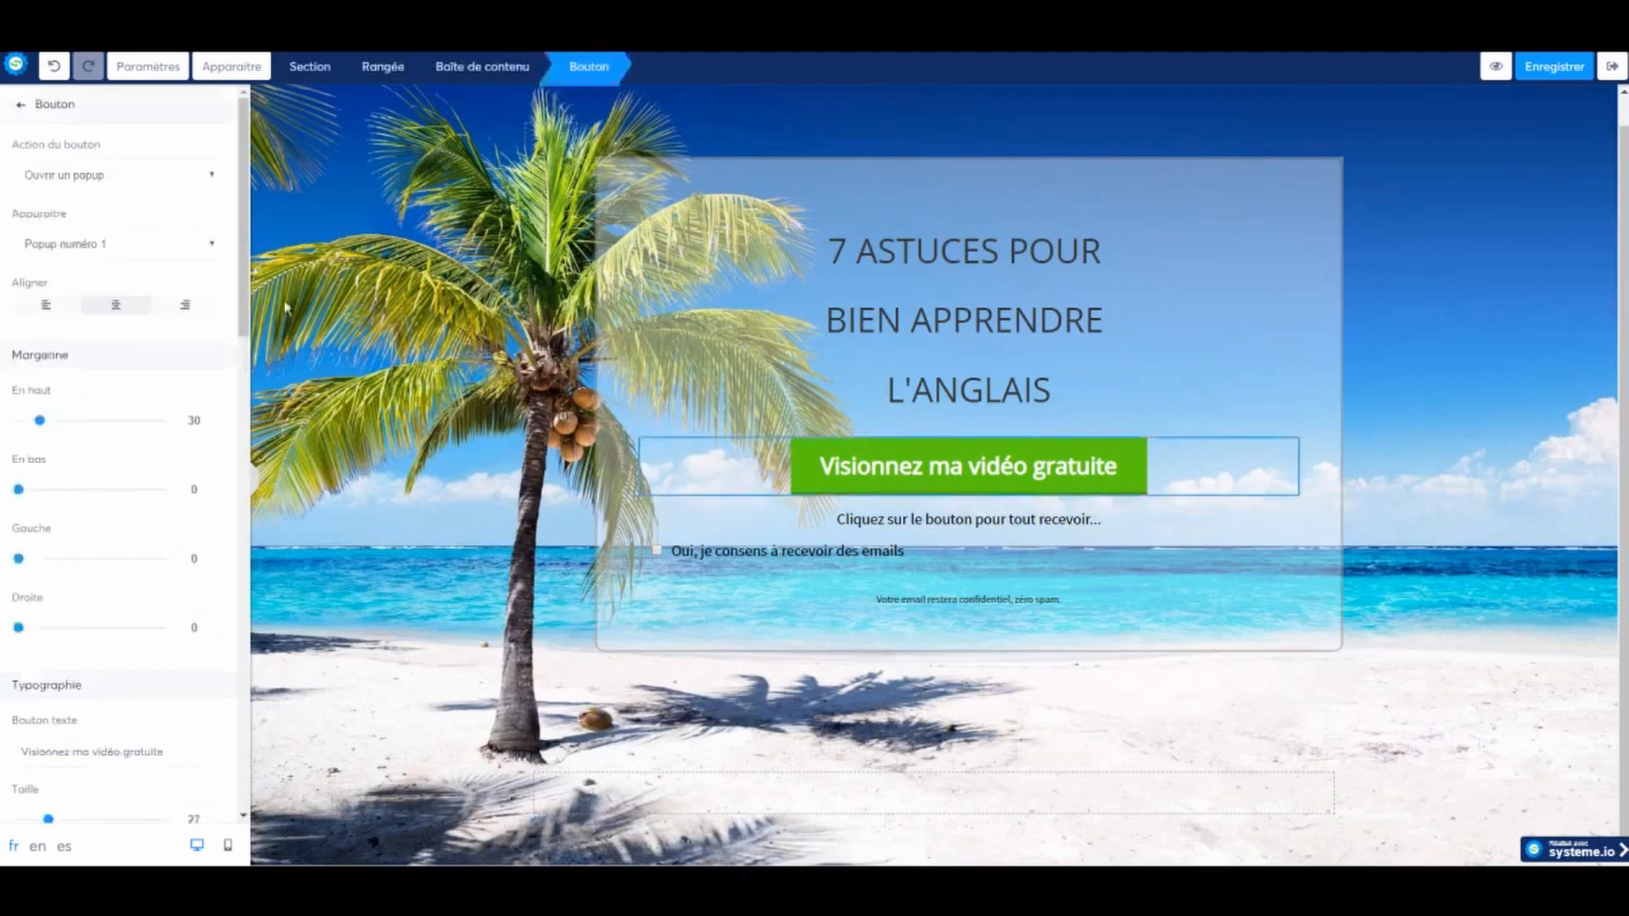
pyautogui.click(123, 177)
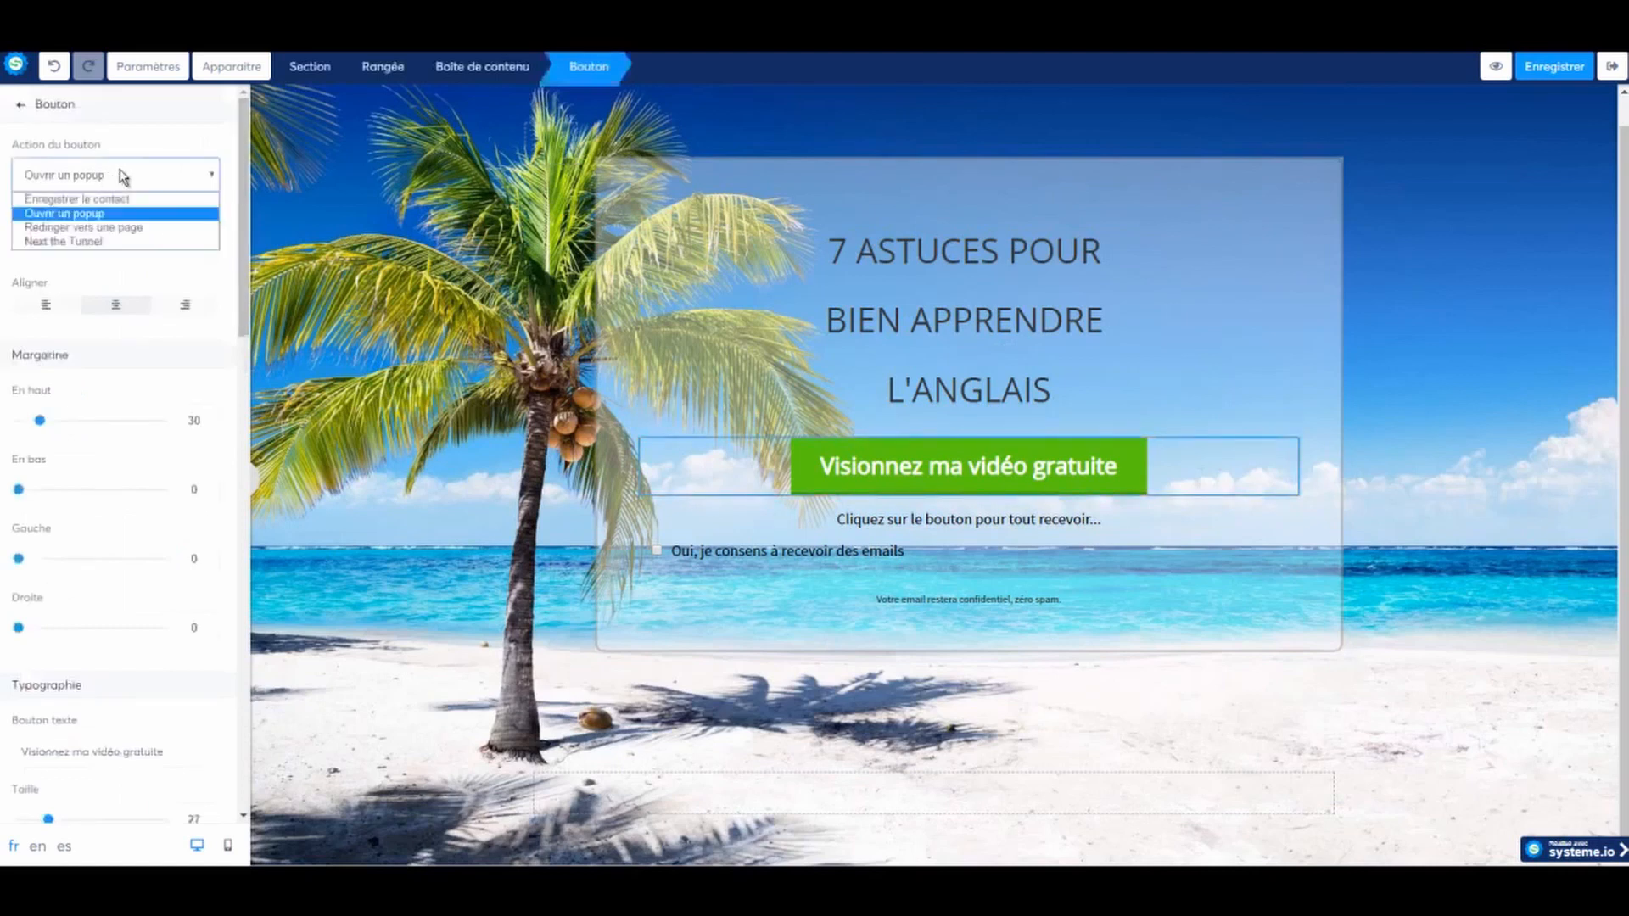
pyautogui.click(115, 243)
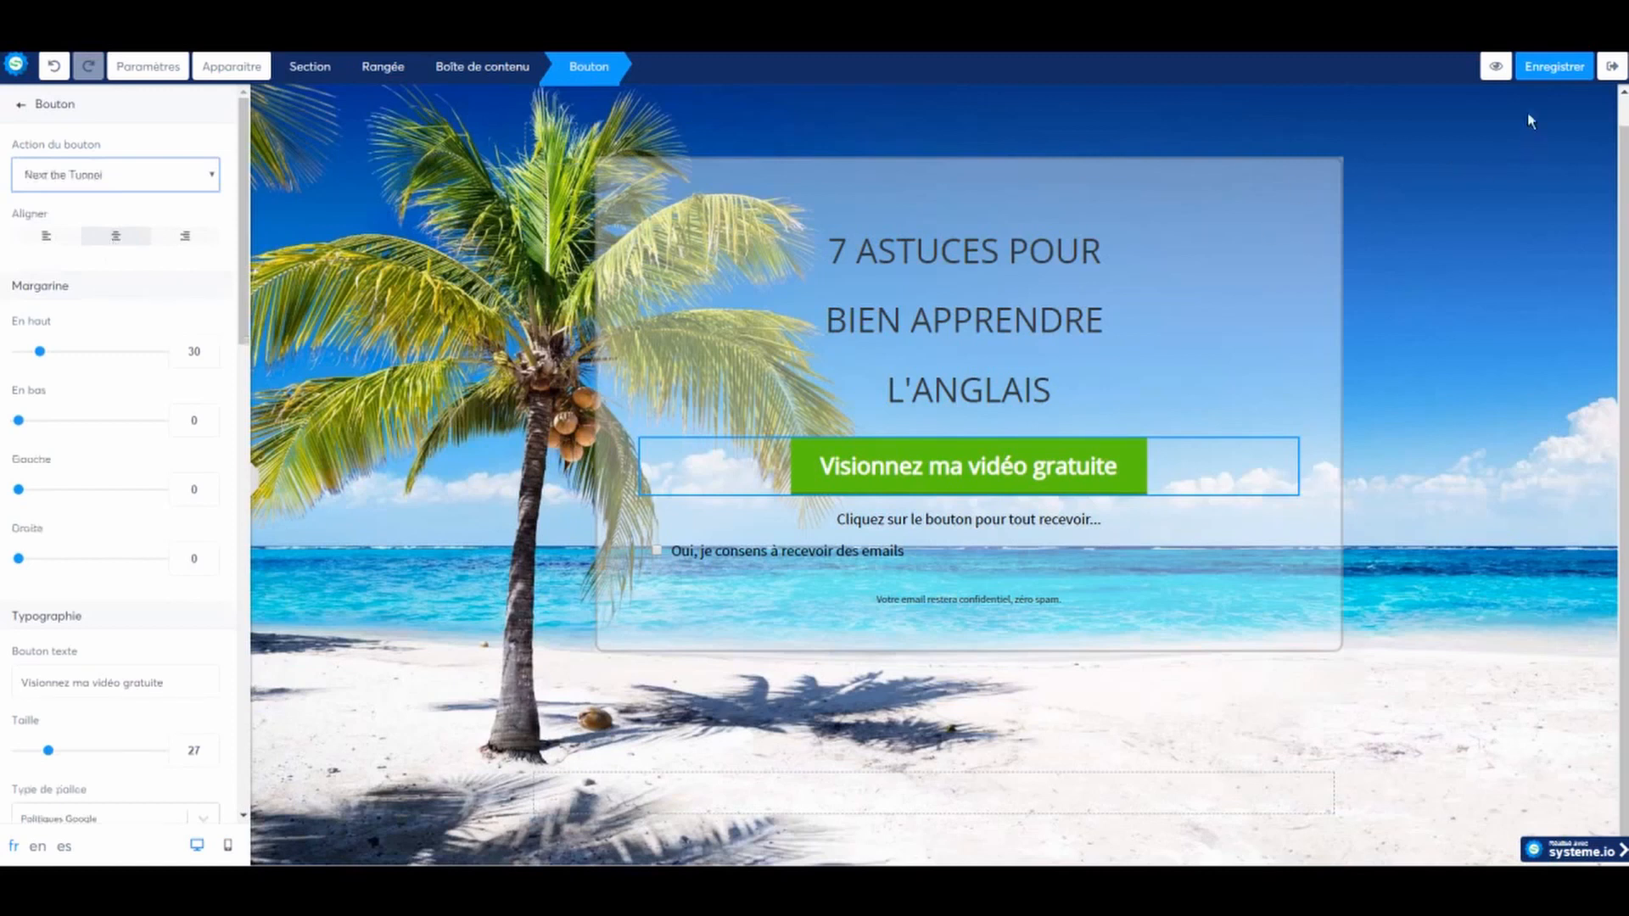
pyautogui.click(1554, 68)
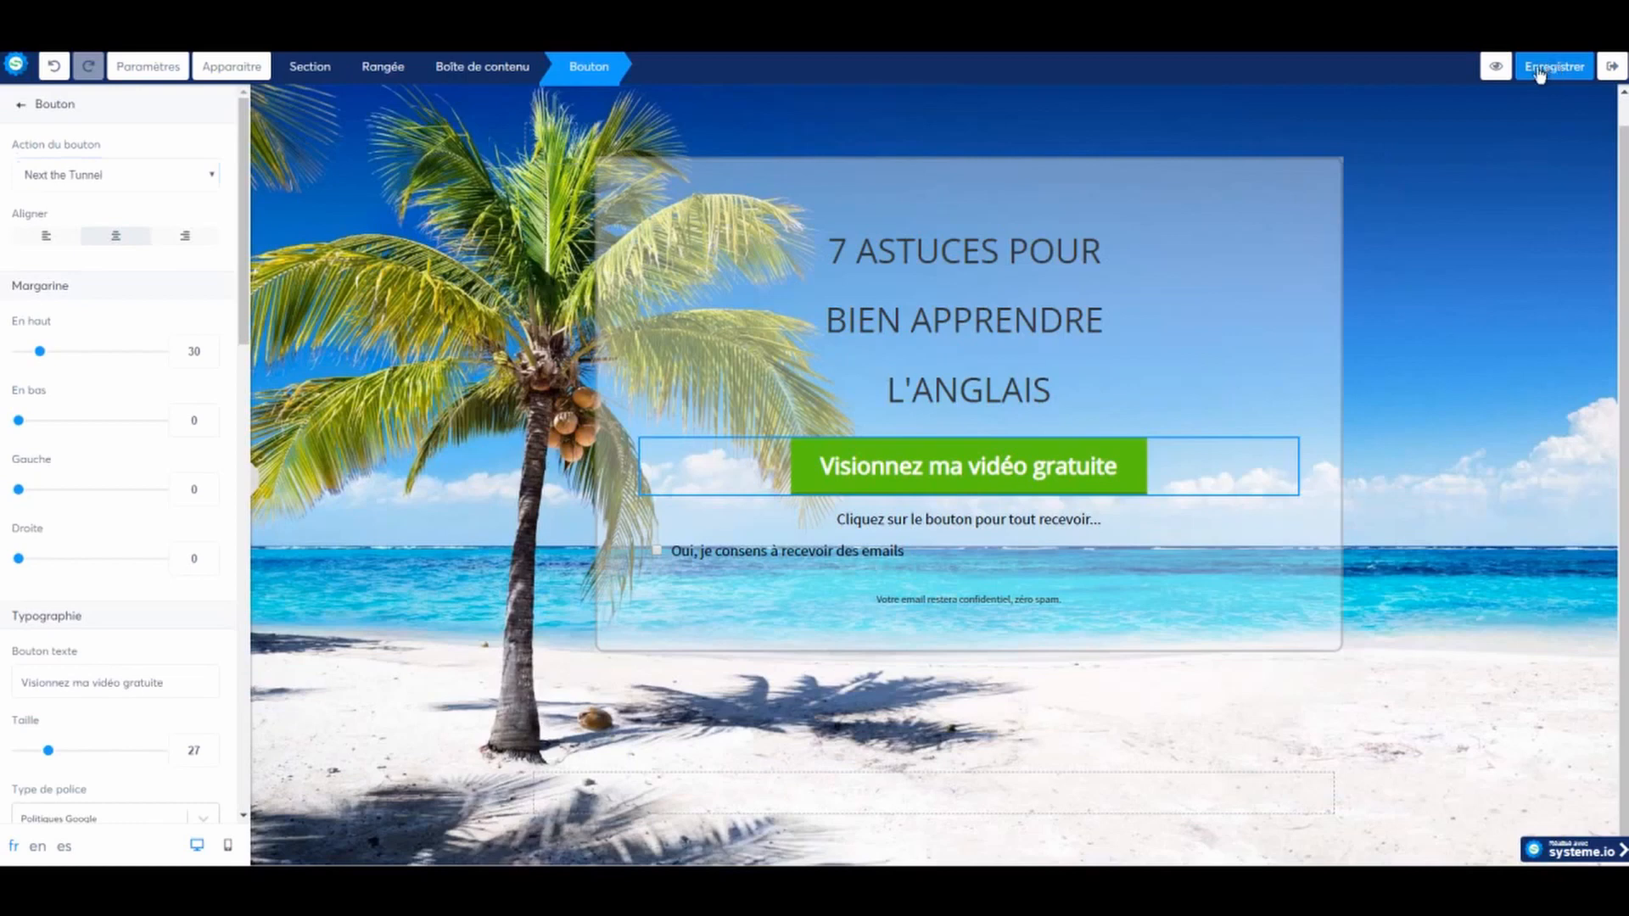
pyautogui.click(1495, 66)
pyautogui.click(1611, 68)
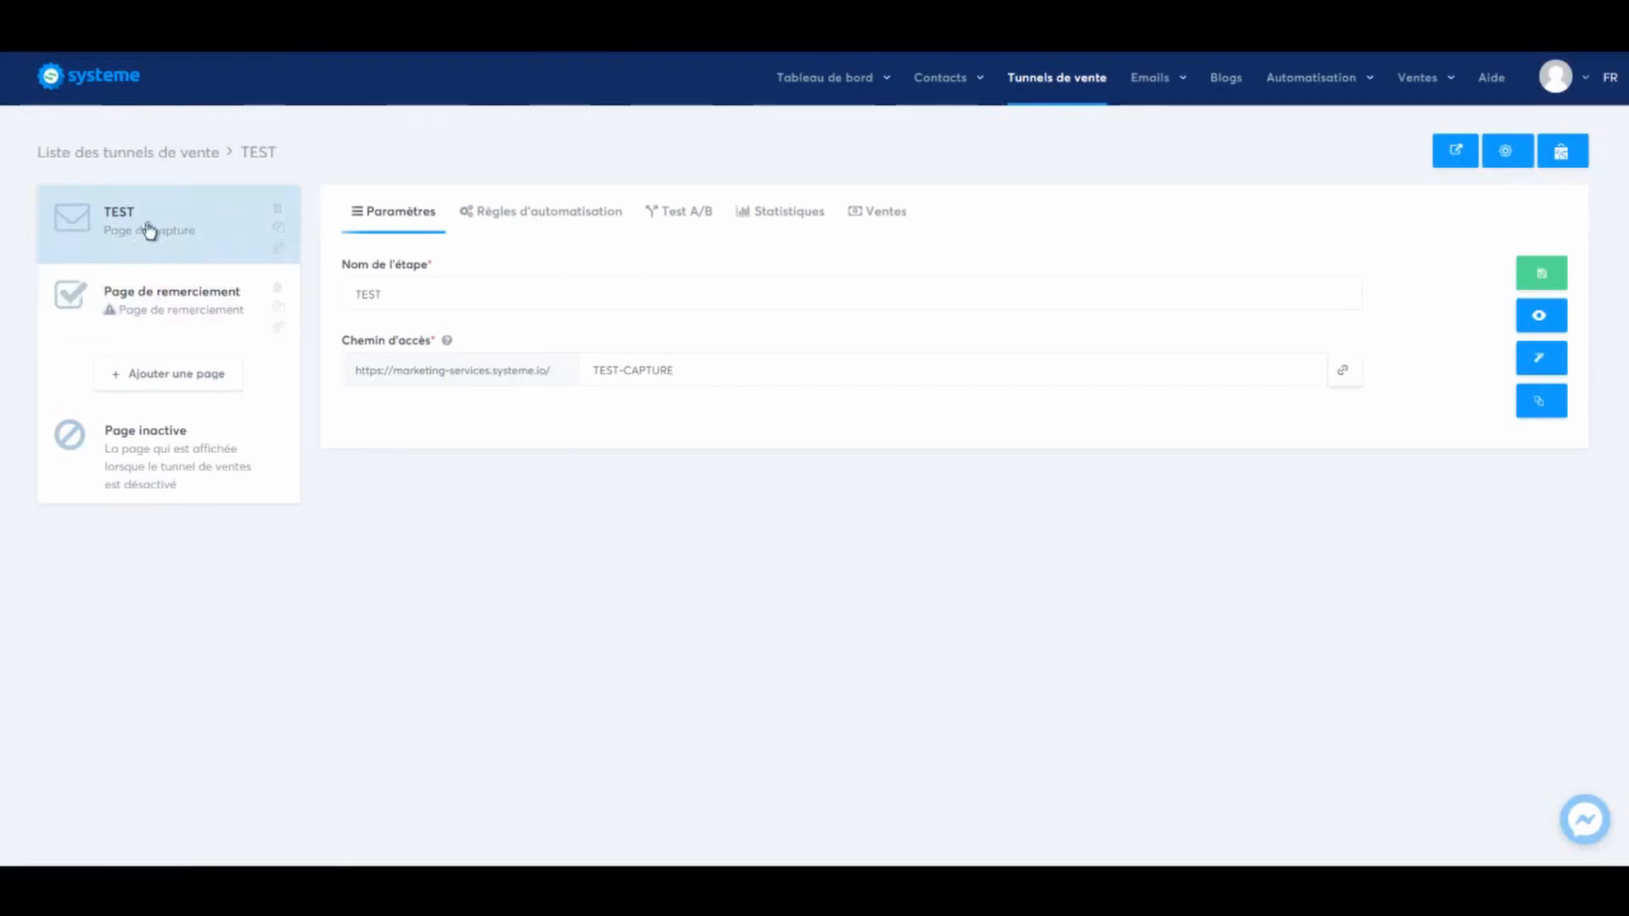
# Step: Choose the "Page de confirmation opt-in" template for the funnel's thank-you page
pyautogui.click(153, 295)
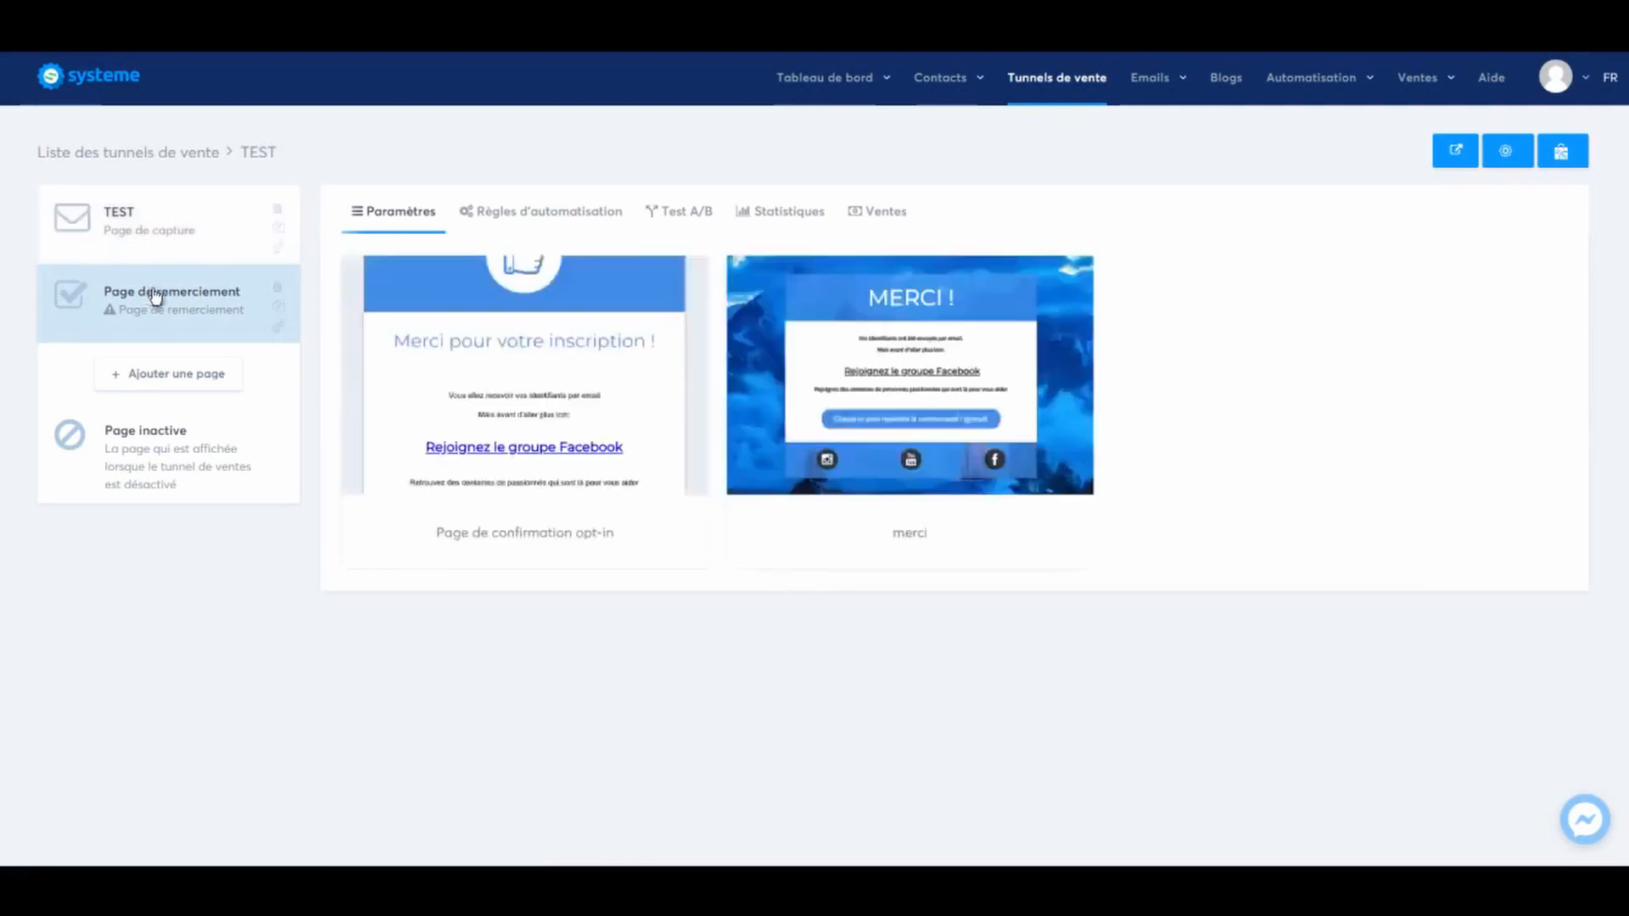
pyautogui.moveTo(477, 415)
pyautogui.click(465, 375)
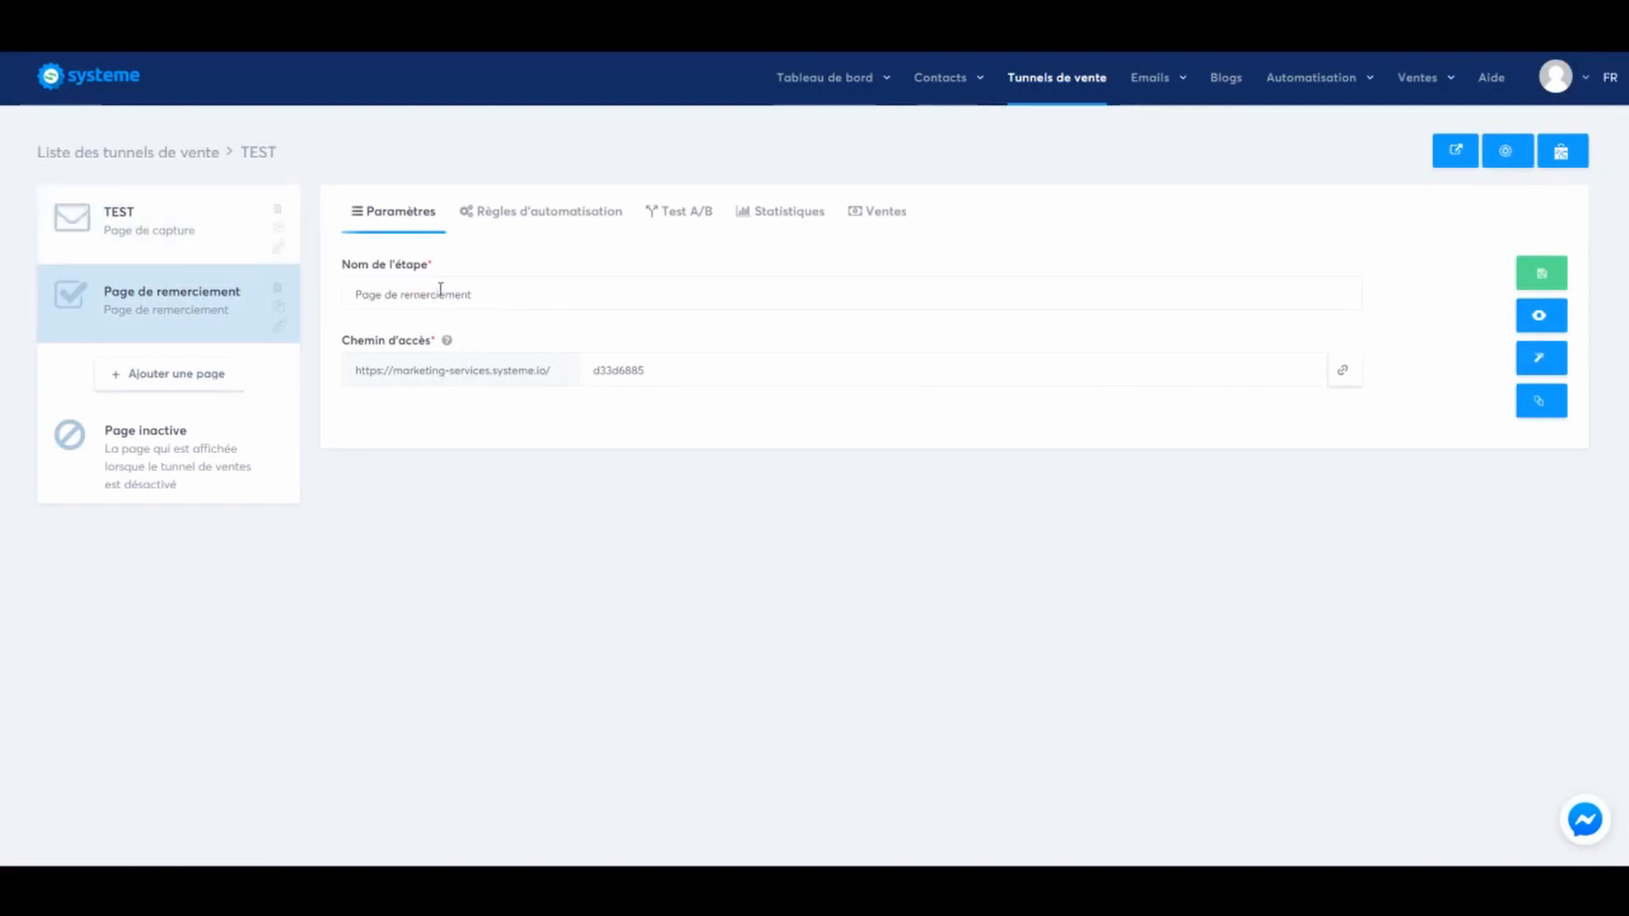
# Step: Set the thank-you page's URL path to "merci" and save the settings
pyautogui.doubleClick(618, 370)
pyautogui.write('merci')
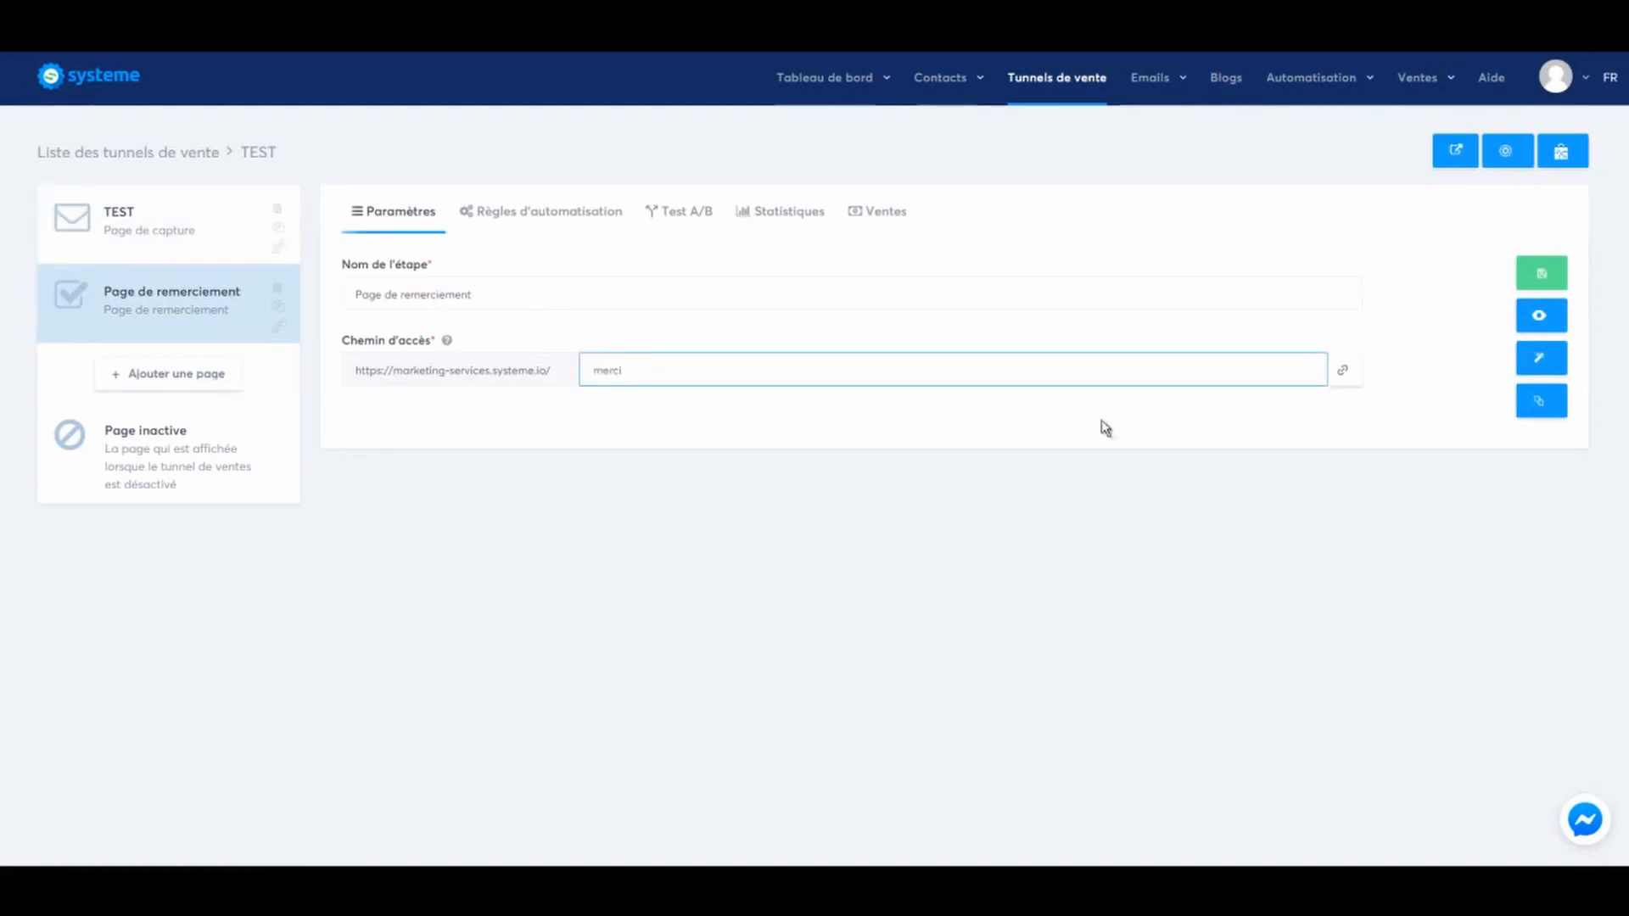
pyautogui.click(1541, 273)
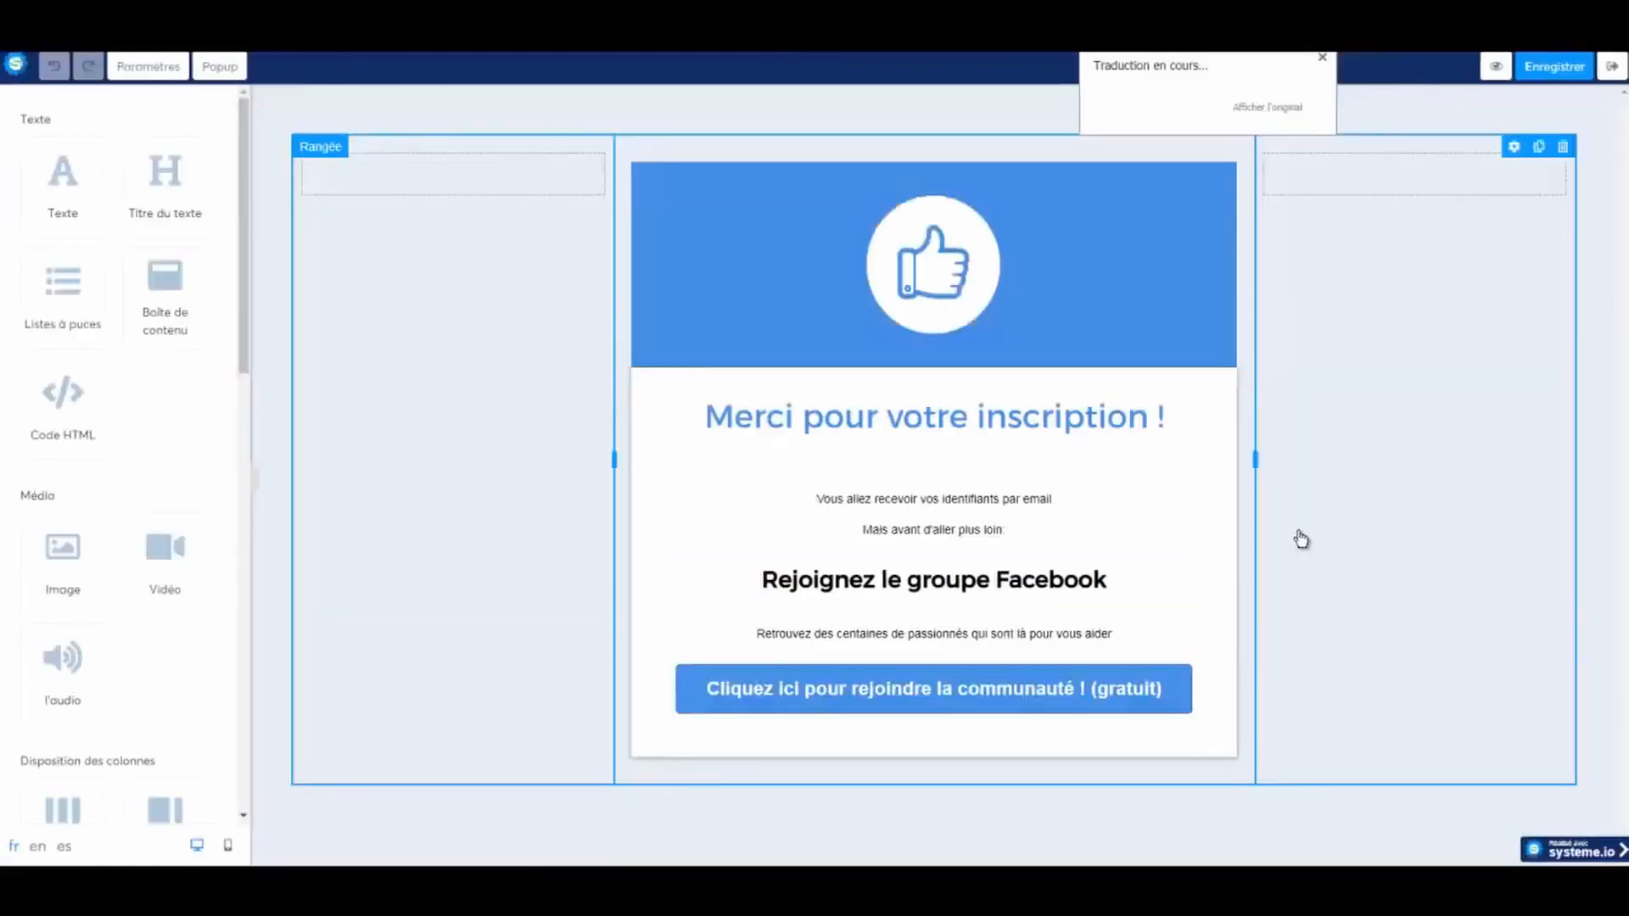
# Step: Delete the thumbs-up image element from the blue header band of the thank-you page
pyautogui.click(958, 280)
pyautogui.click(961, 281)
pyautogui.click(976, 291)
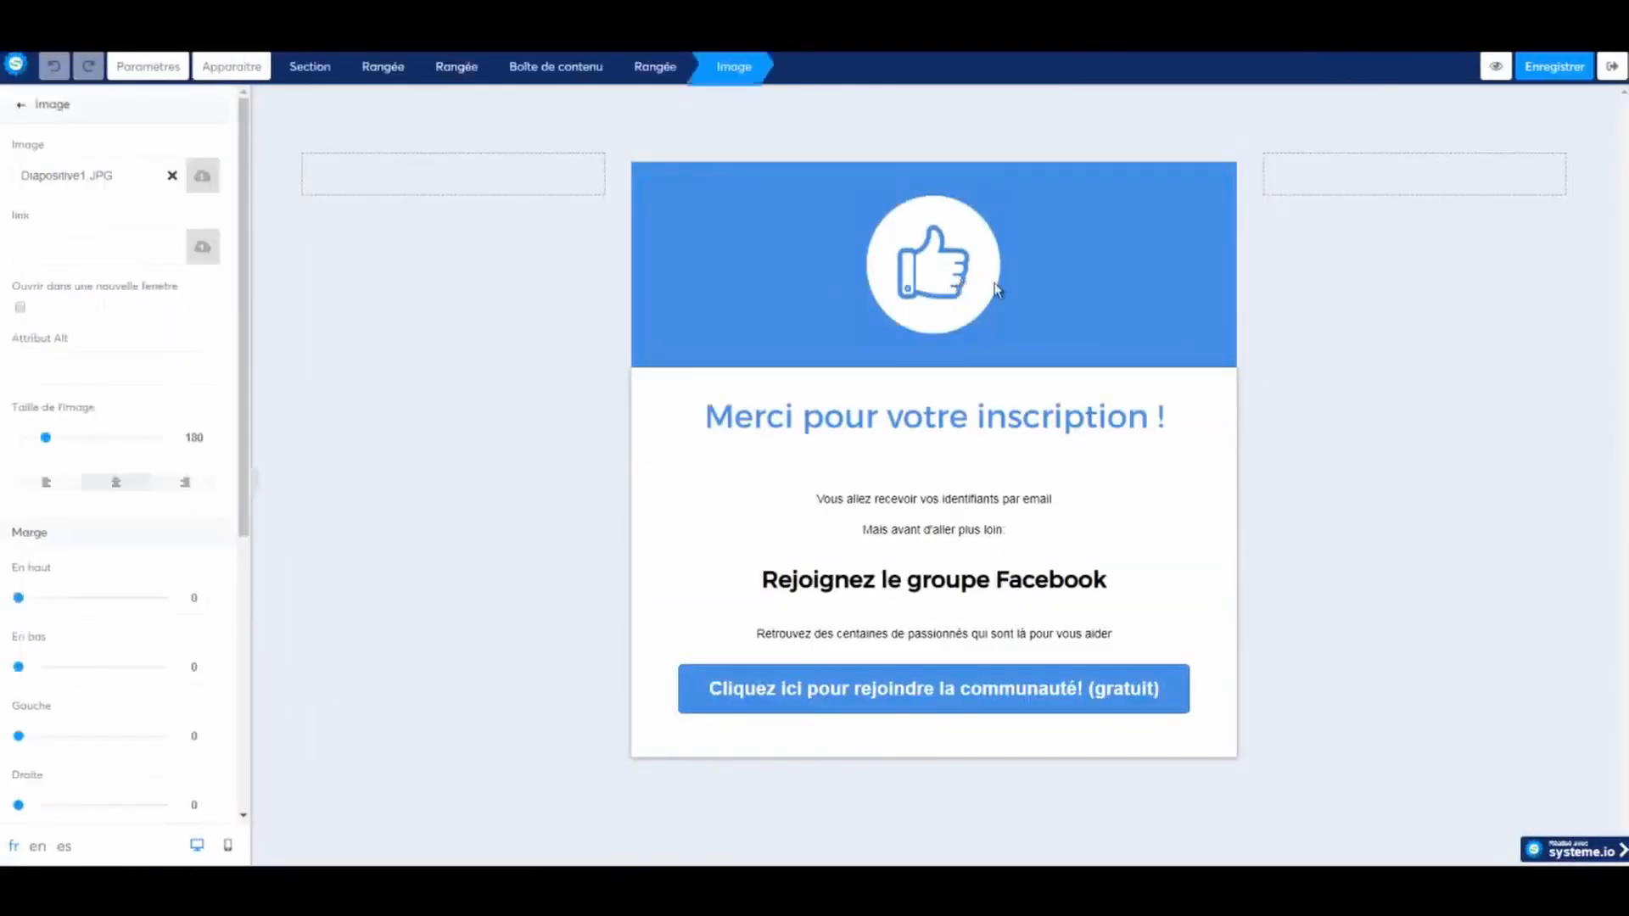
pyautogui.click(976, 261)
pyautogui.moveTo(1214, 257)
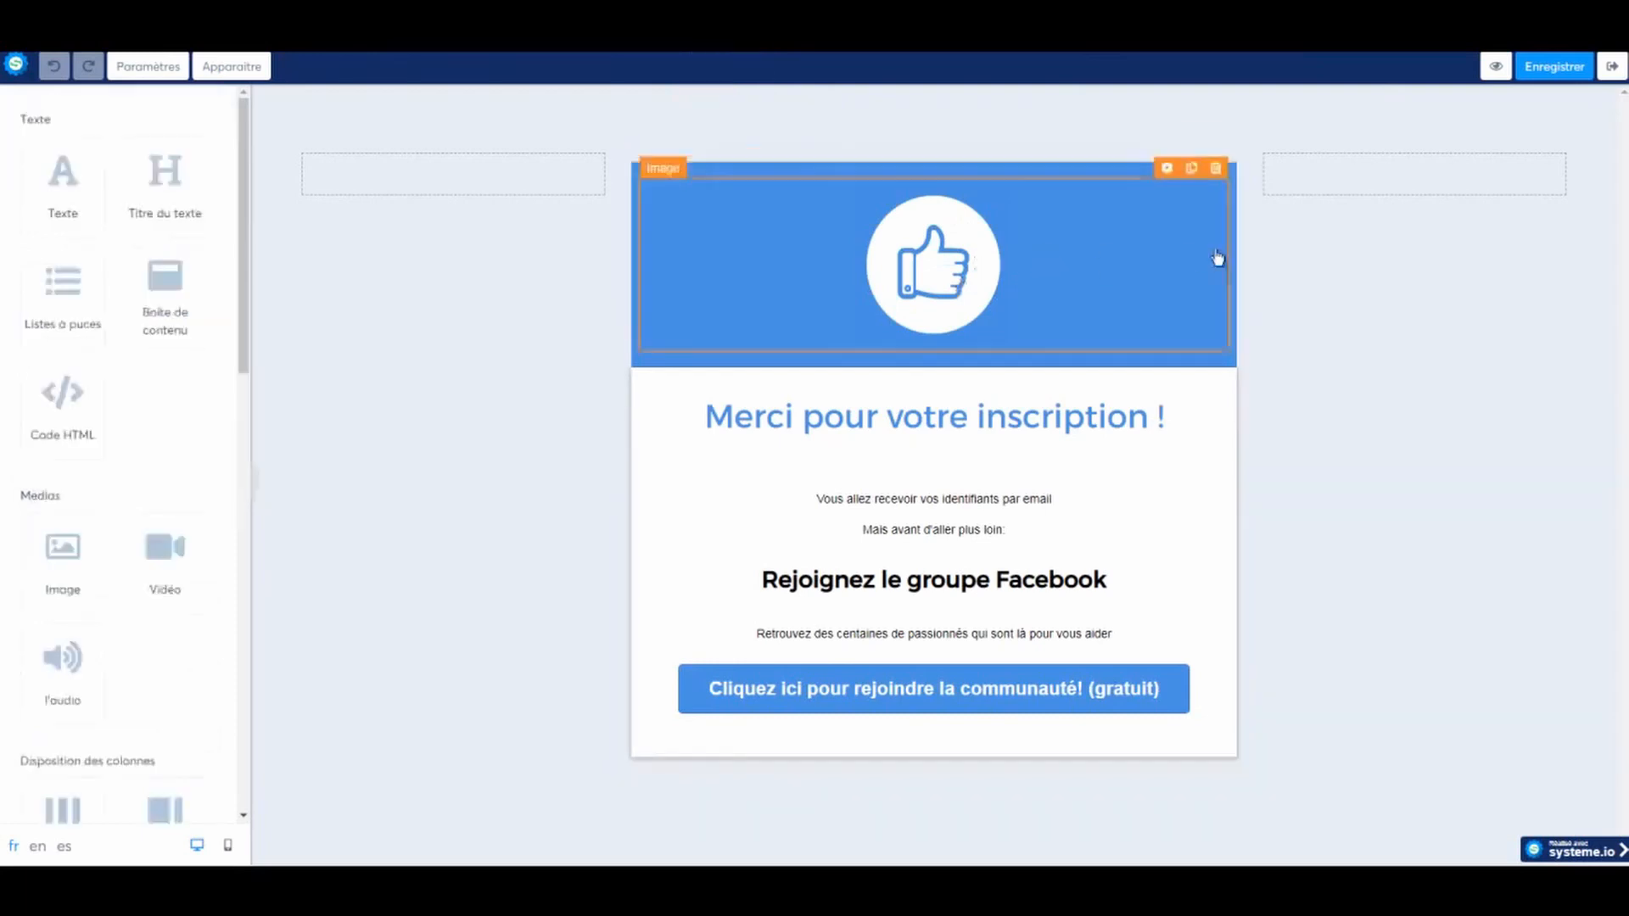
pyautogui.click(1134, 251)
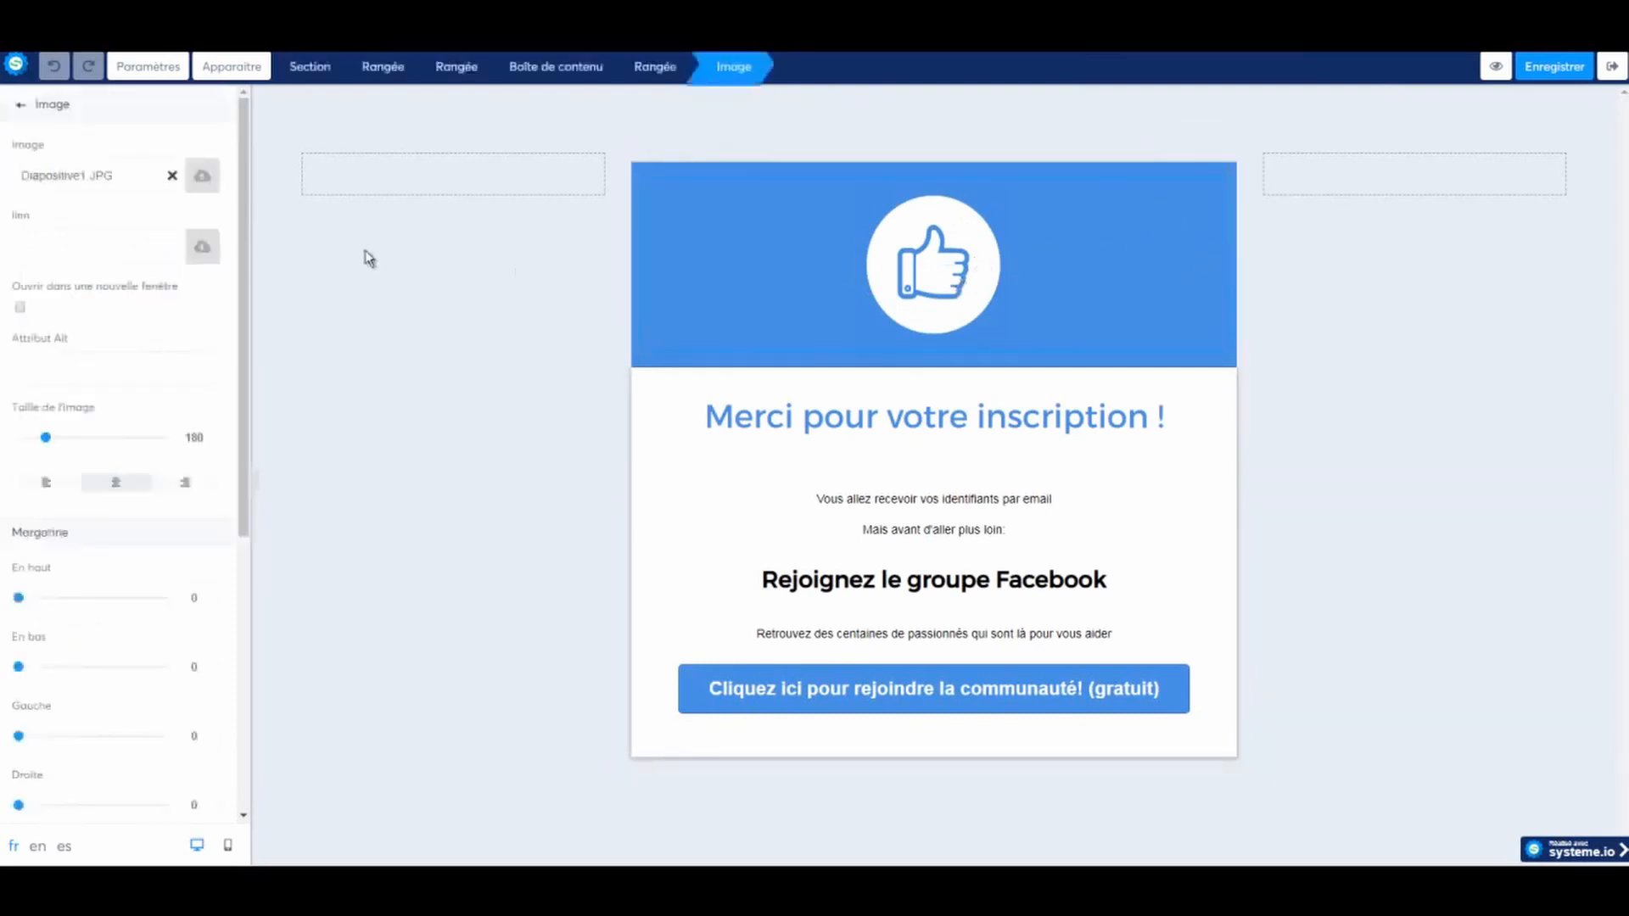
pyautogui.click(1188, 194)
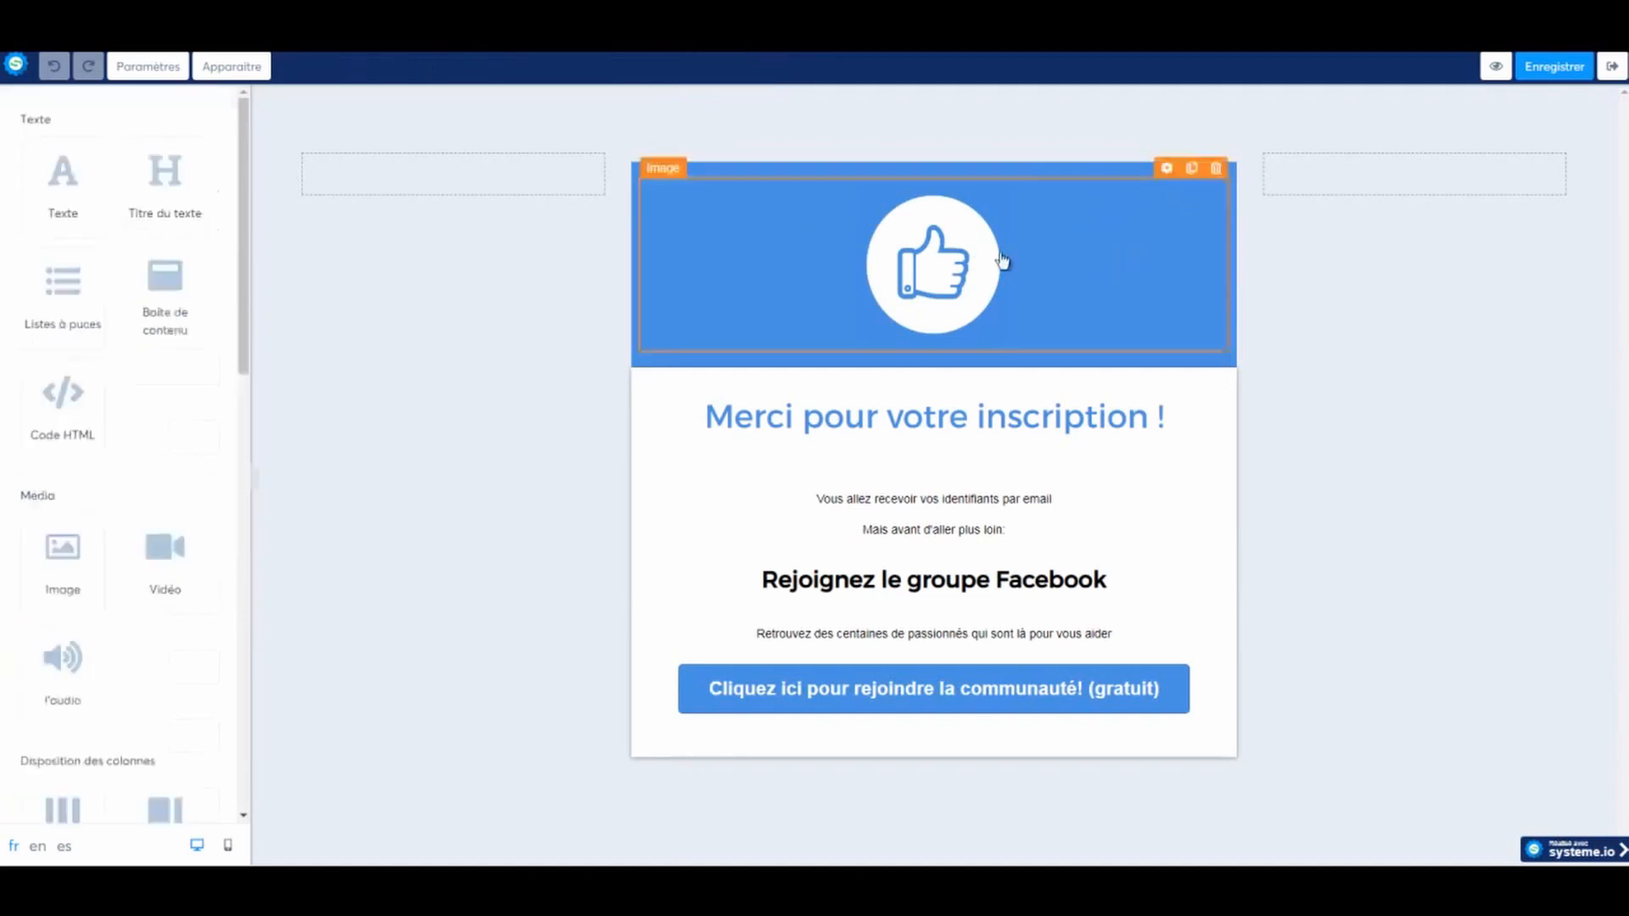
pyautogui.click(1165, 170)
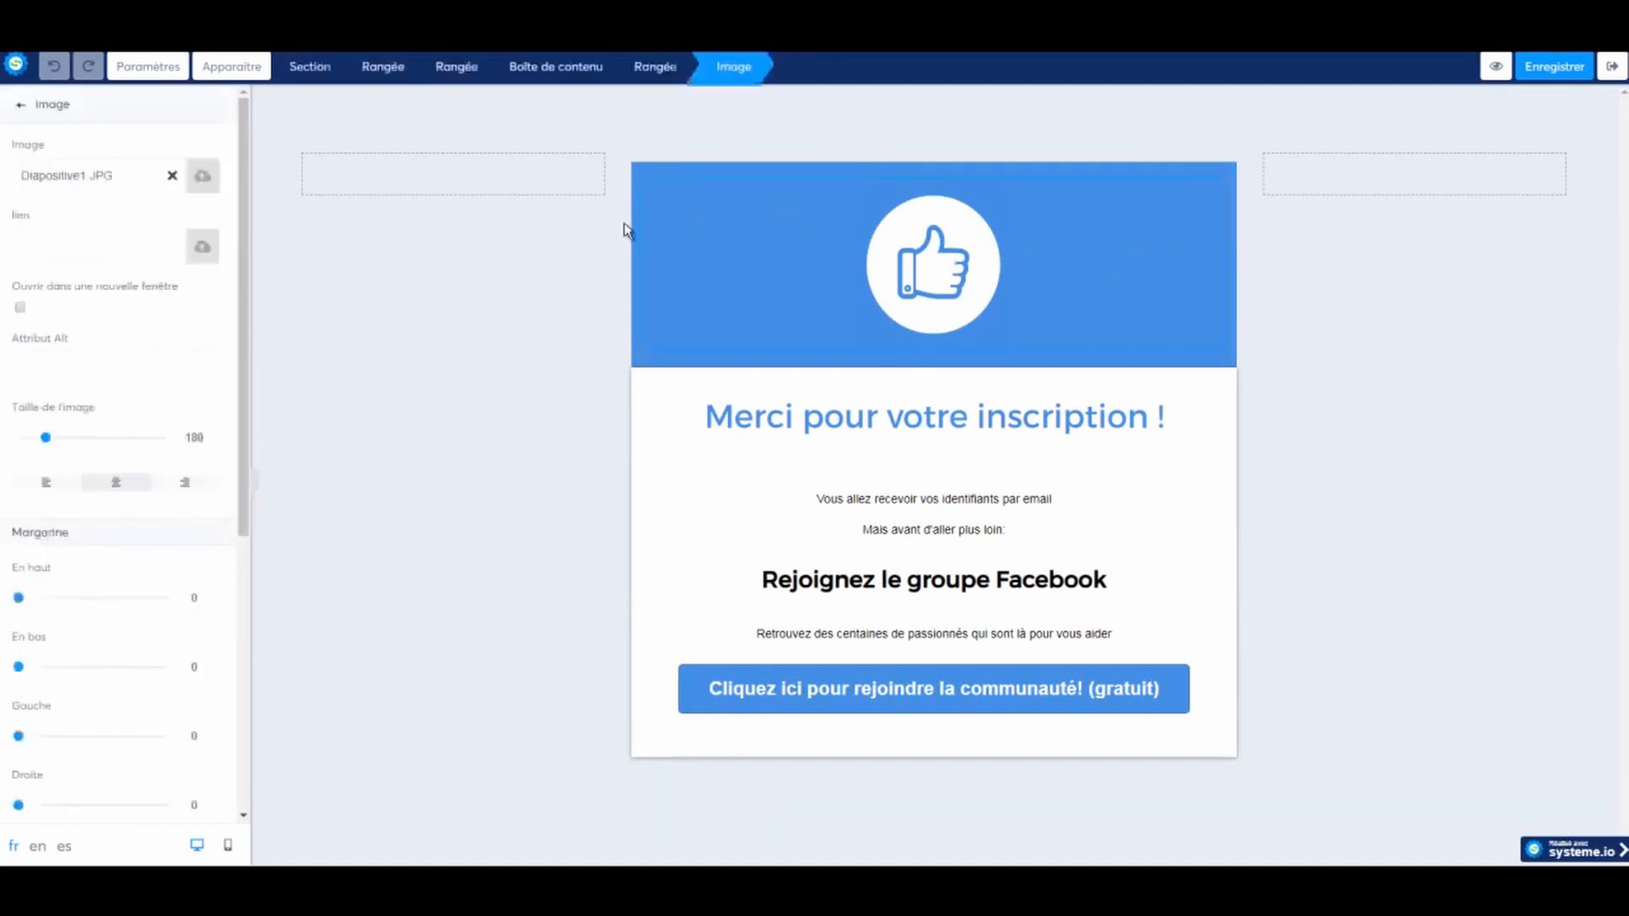
pyautogui.click(172, 176)
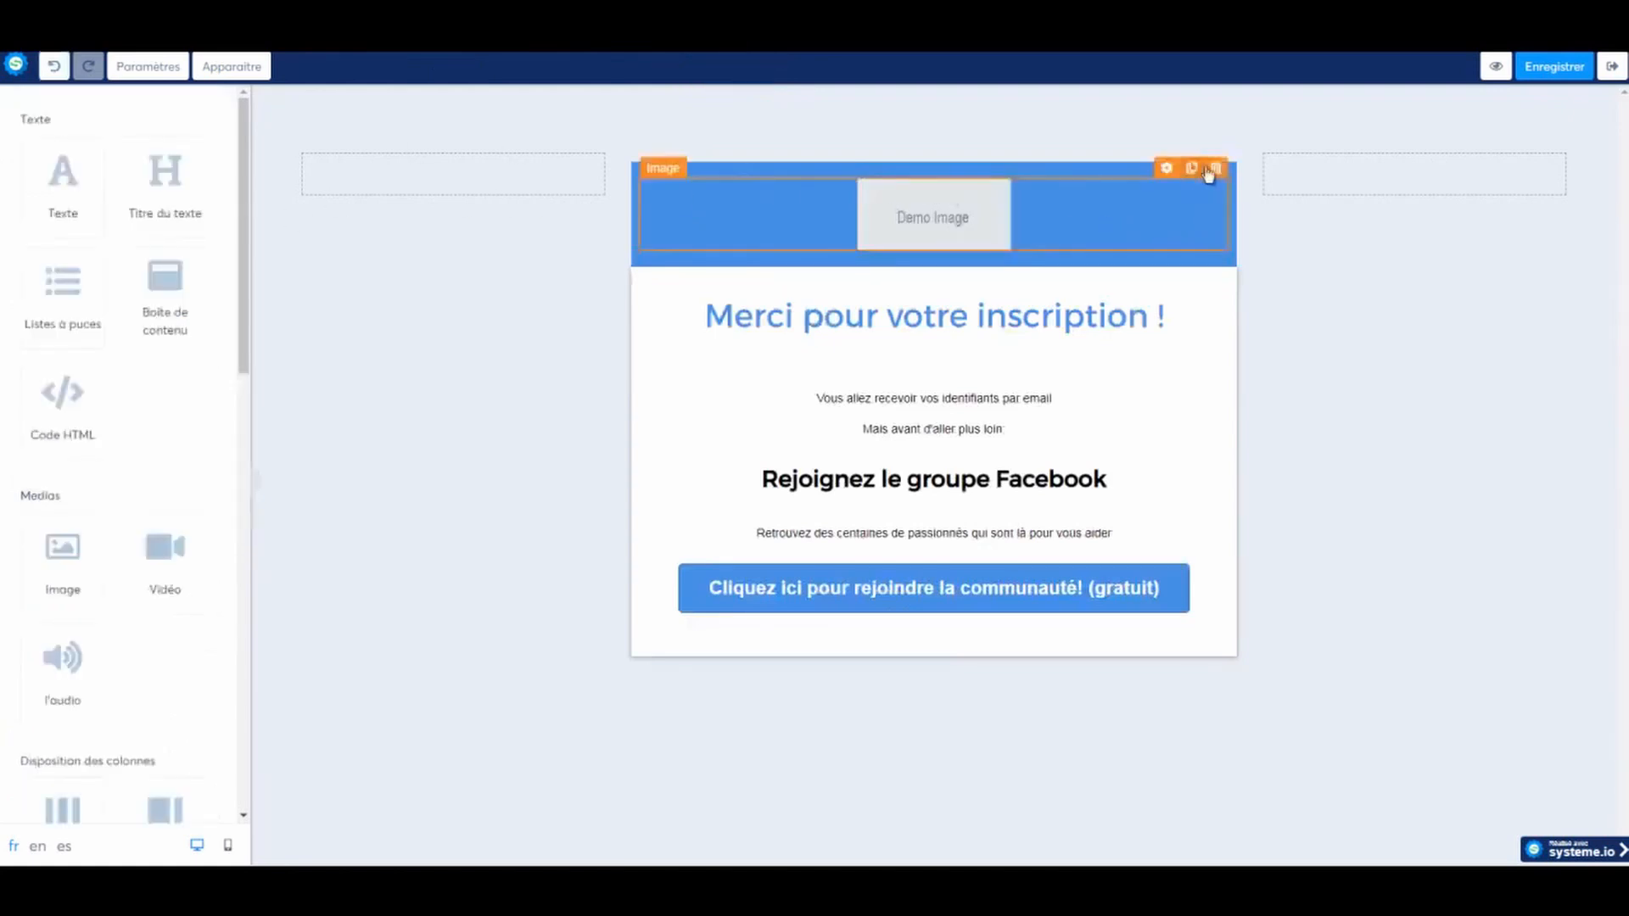
pyautogui.click(1215, 167)
pyautogui.click(886, 124)
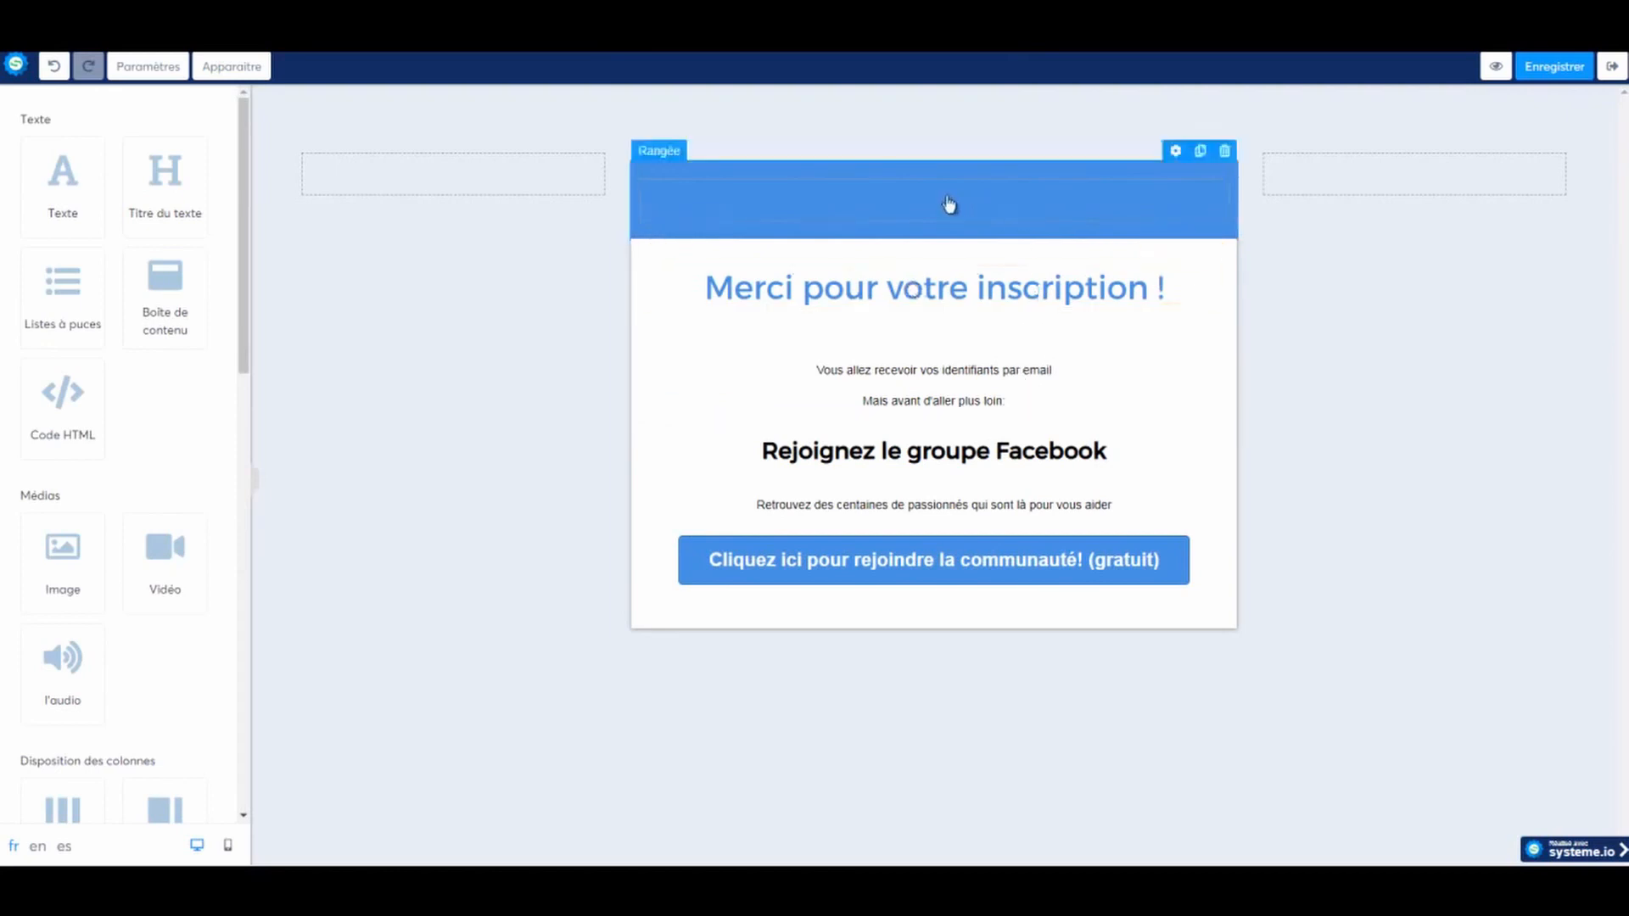
# Step: Set the blue header row's background colour to white (FFFFFF), then save the thank-you page and leave the editor
pyautogui.click(1203, 243)
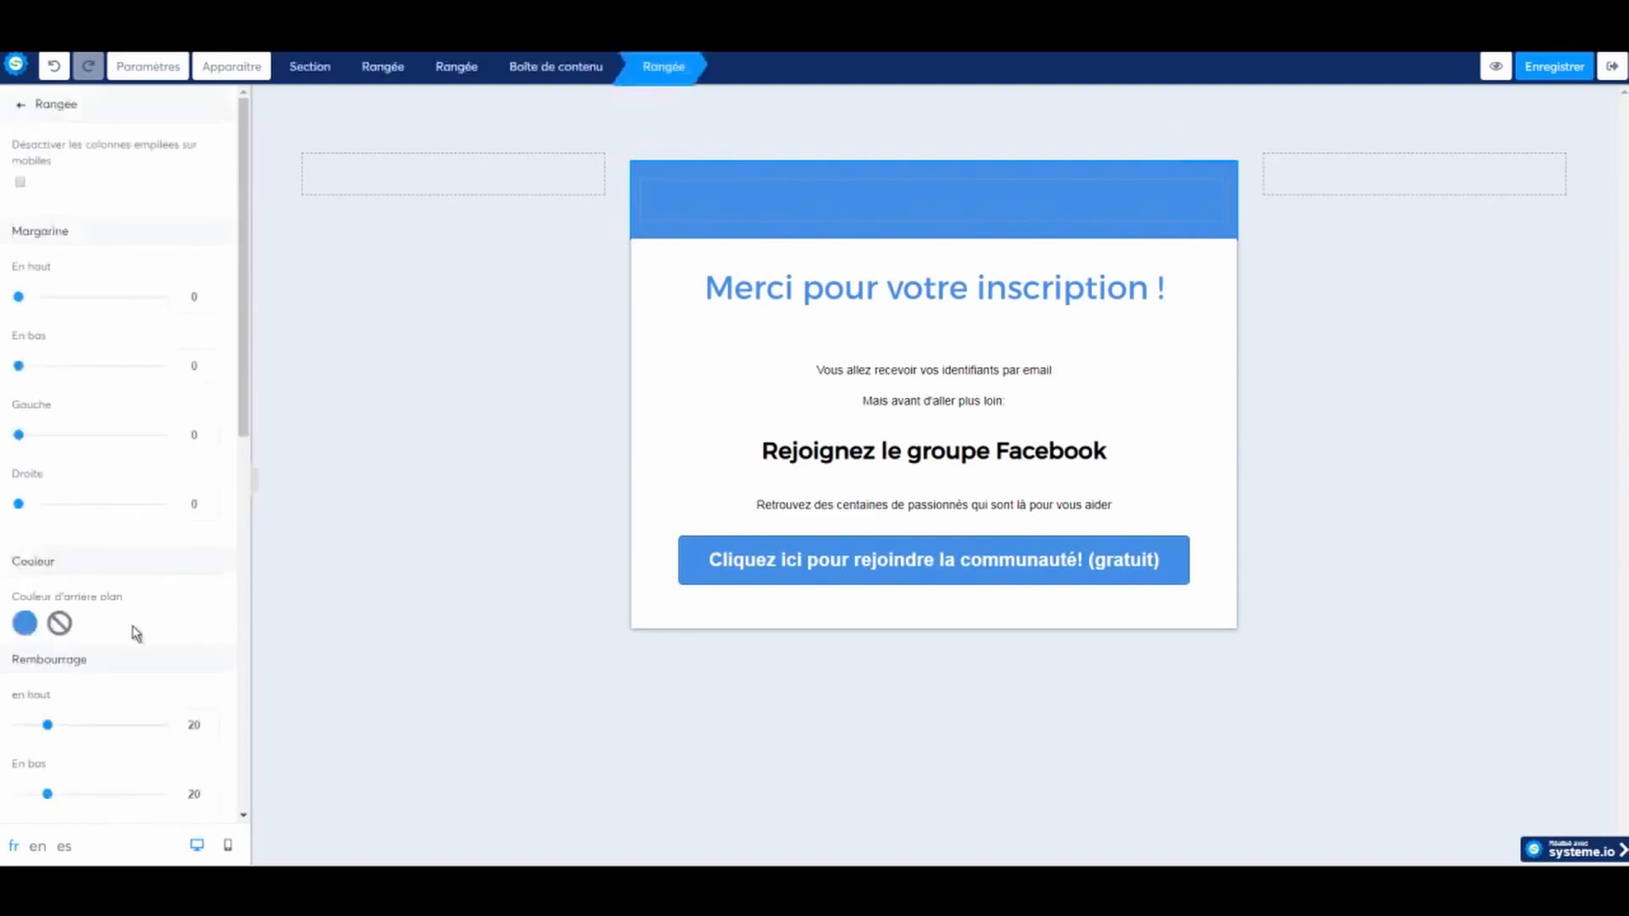
pyautogui.click(25, 625)
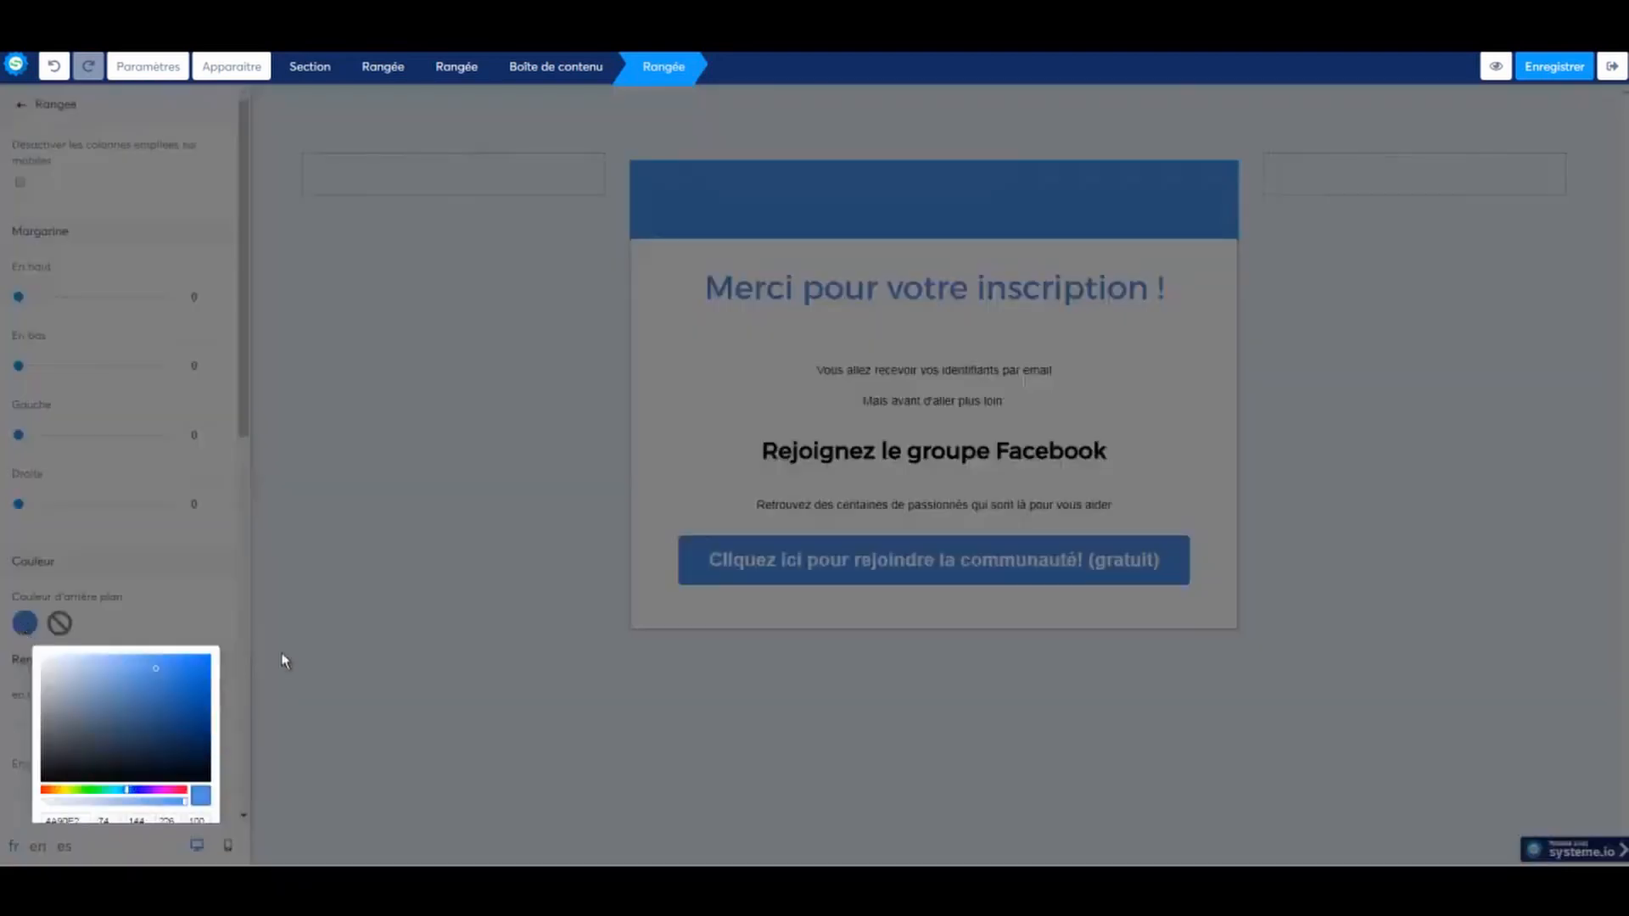
pyautogui.scroll(-4, 215, 530)
pyautogui.click(180, 547)
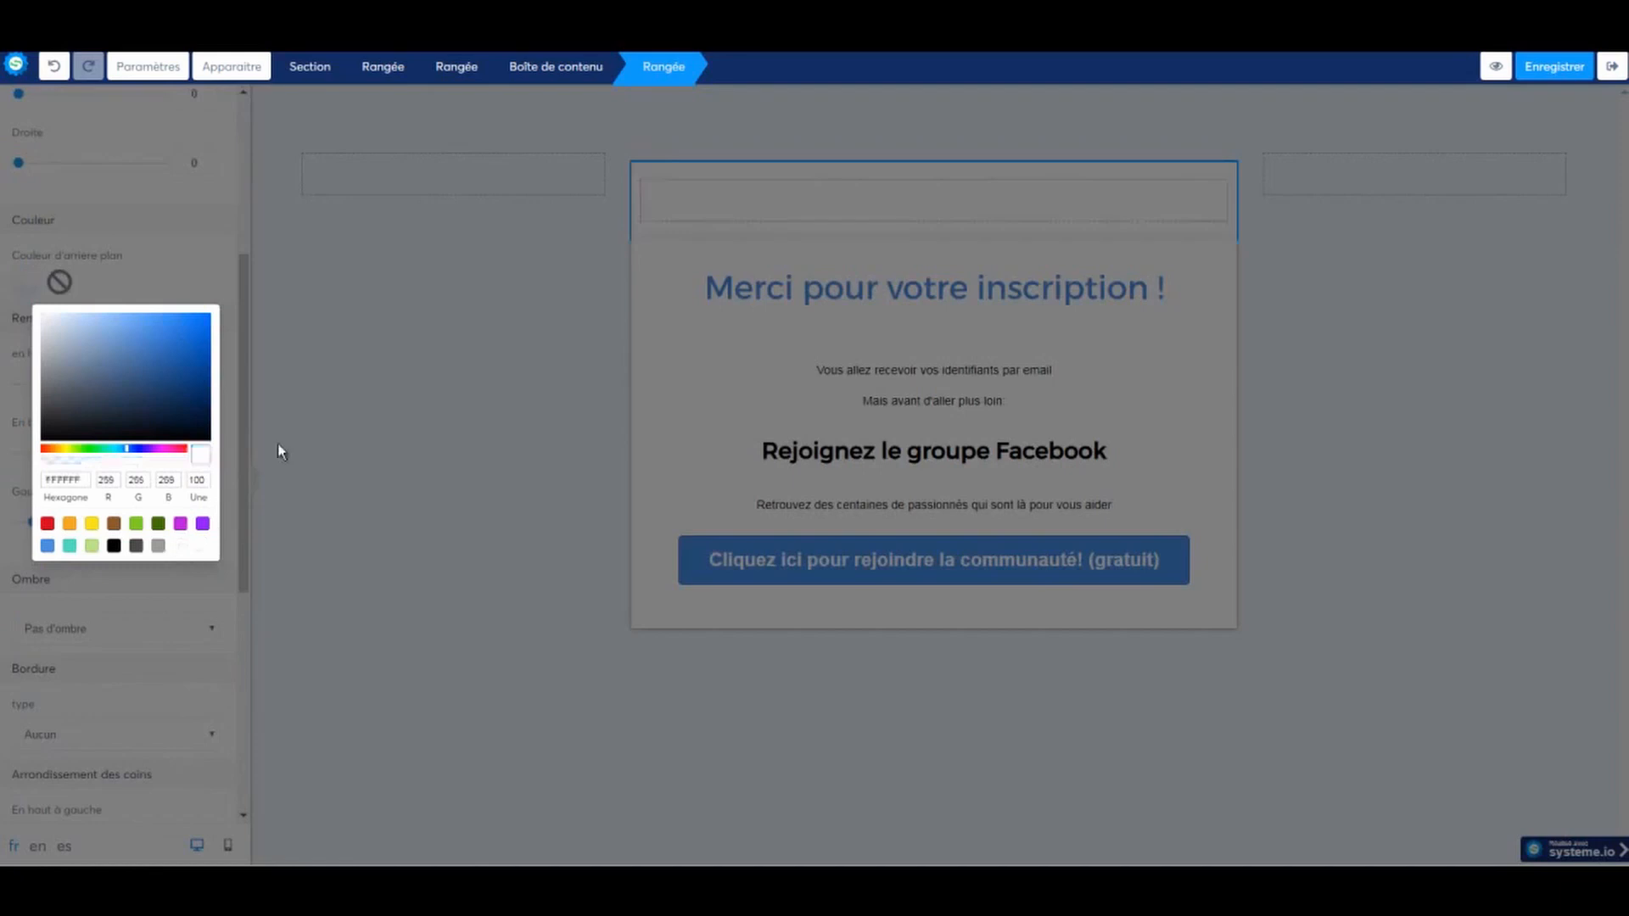
pyautogui.click(401, 339)
pyautogui.click(1347, 349)
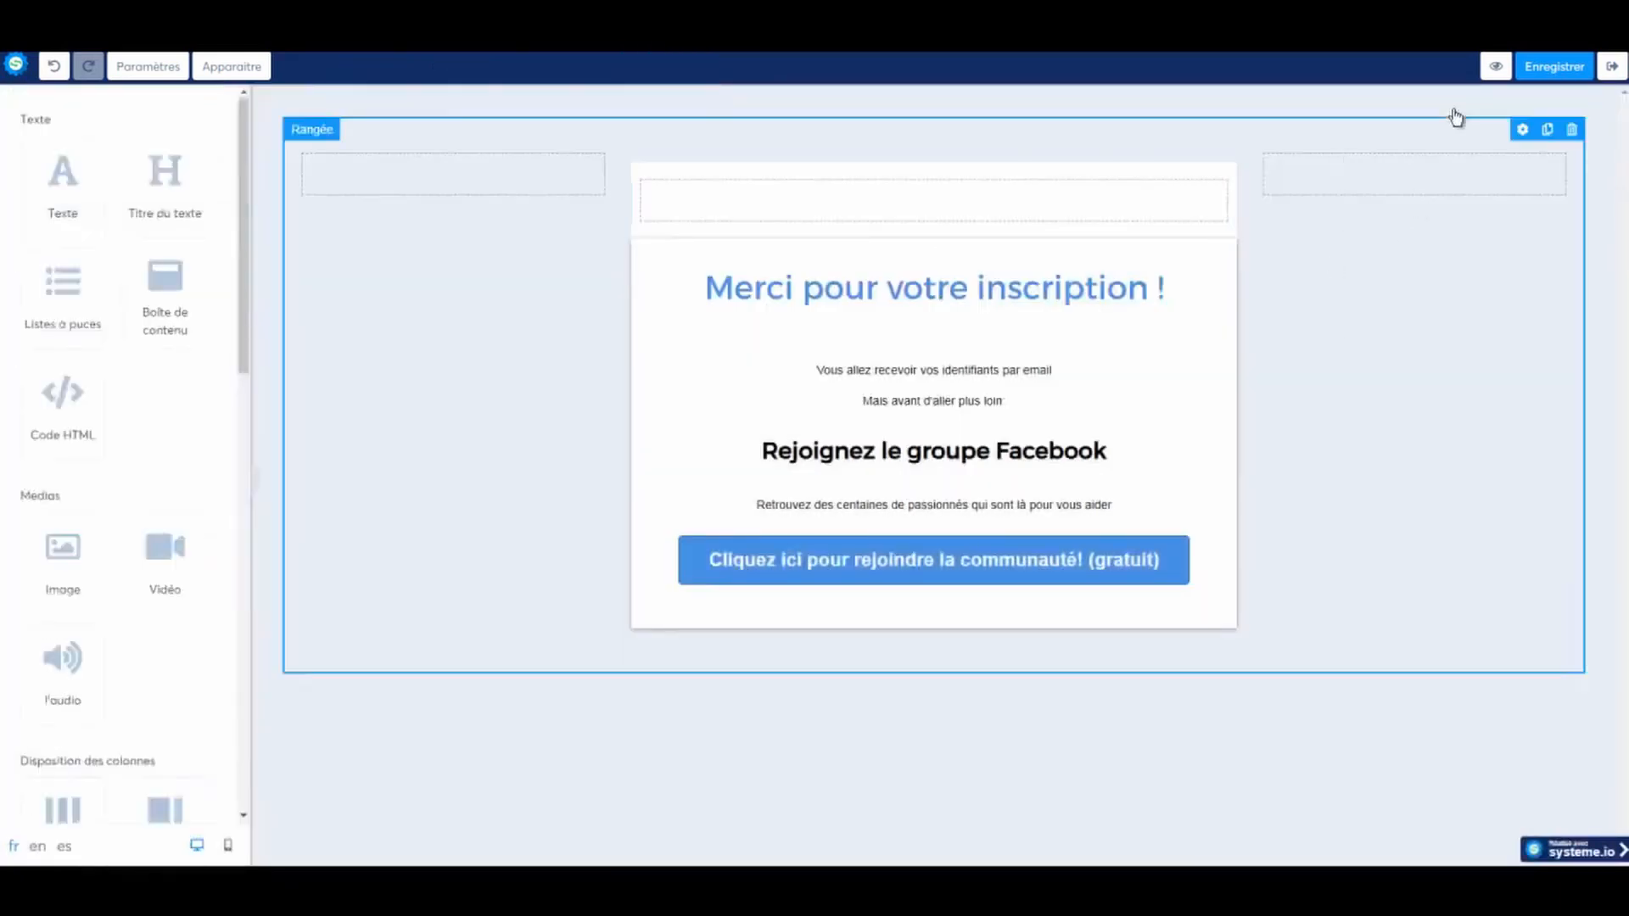
pyautogui.click(1480, 73)
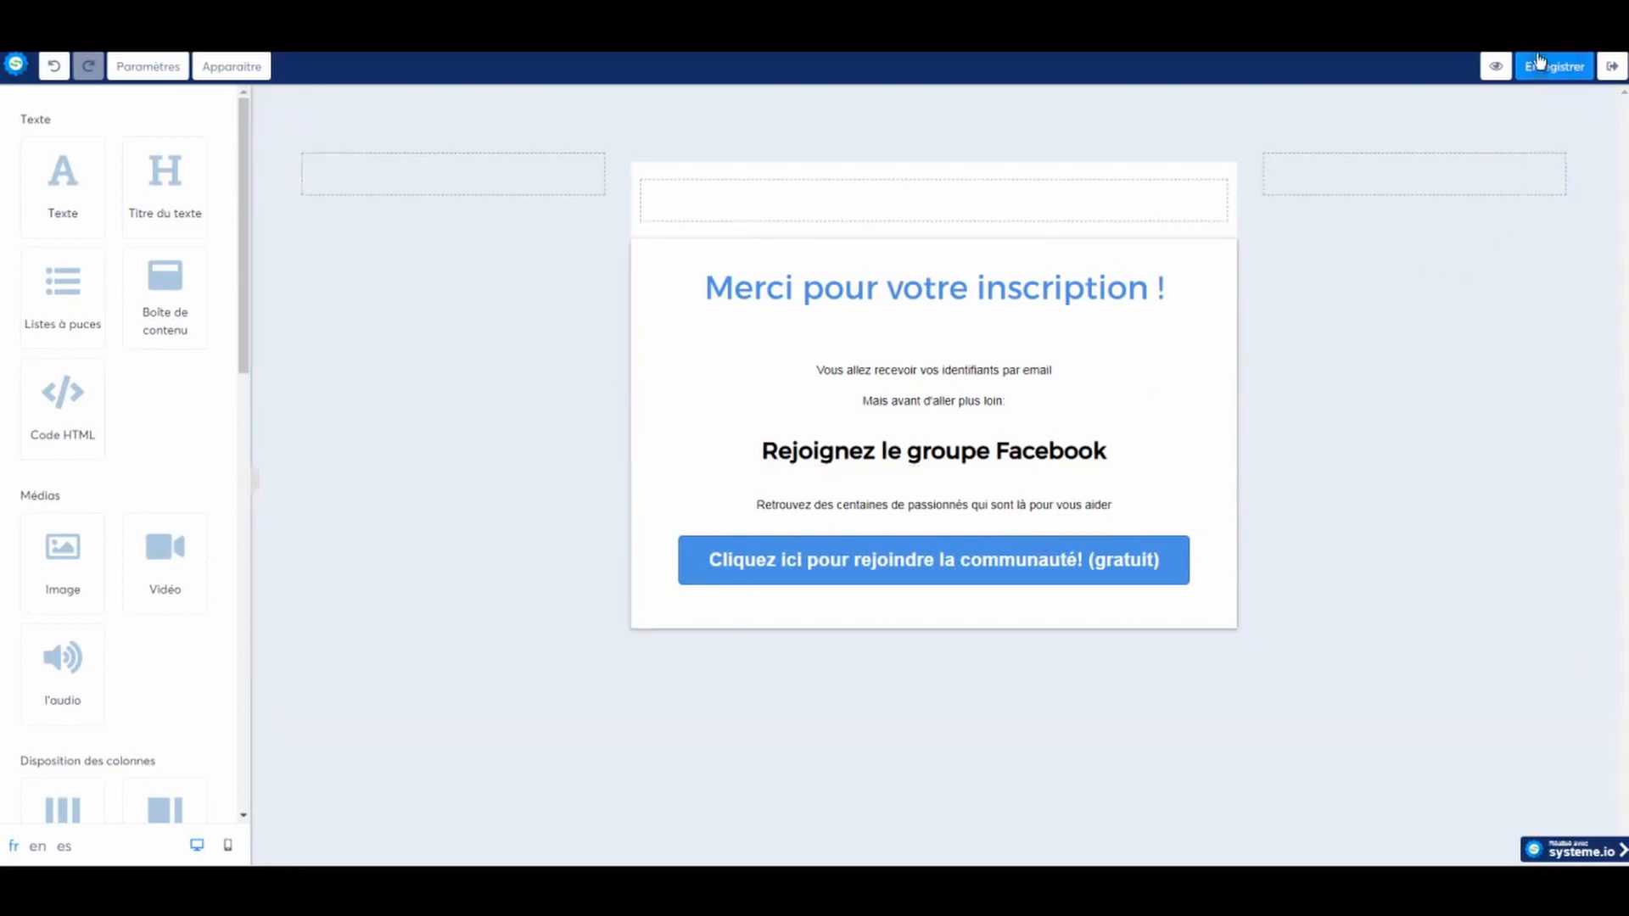
pyautogui.click(1616, 73)
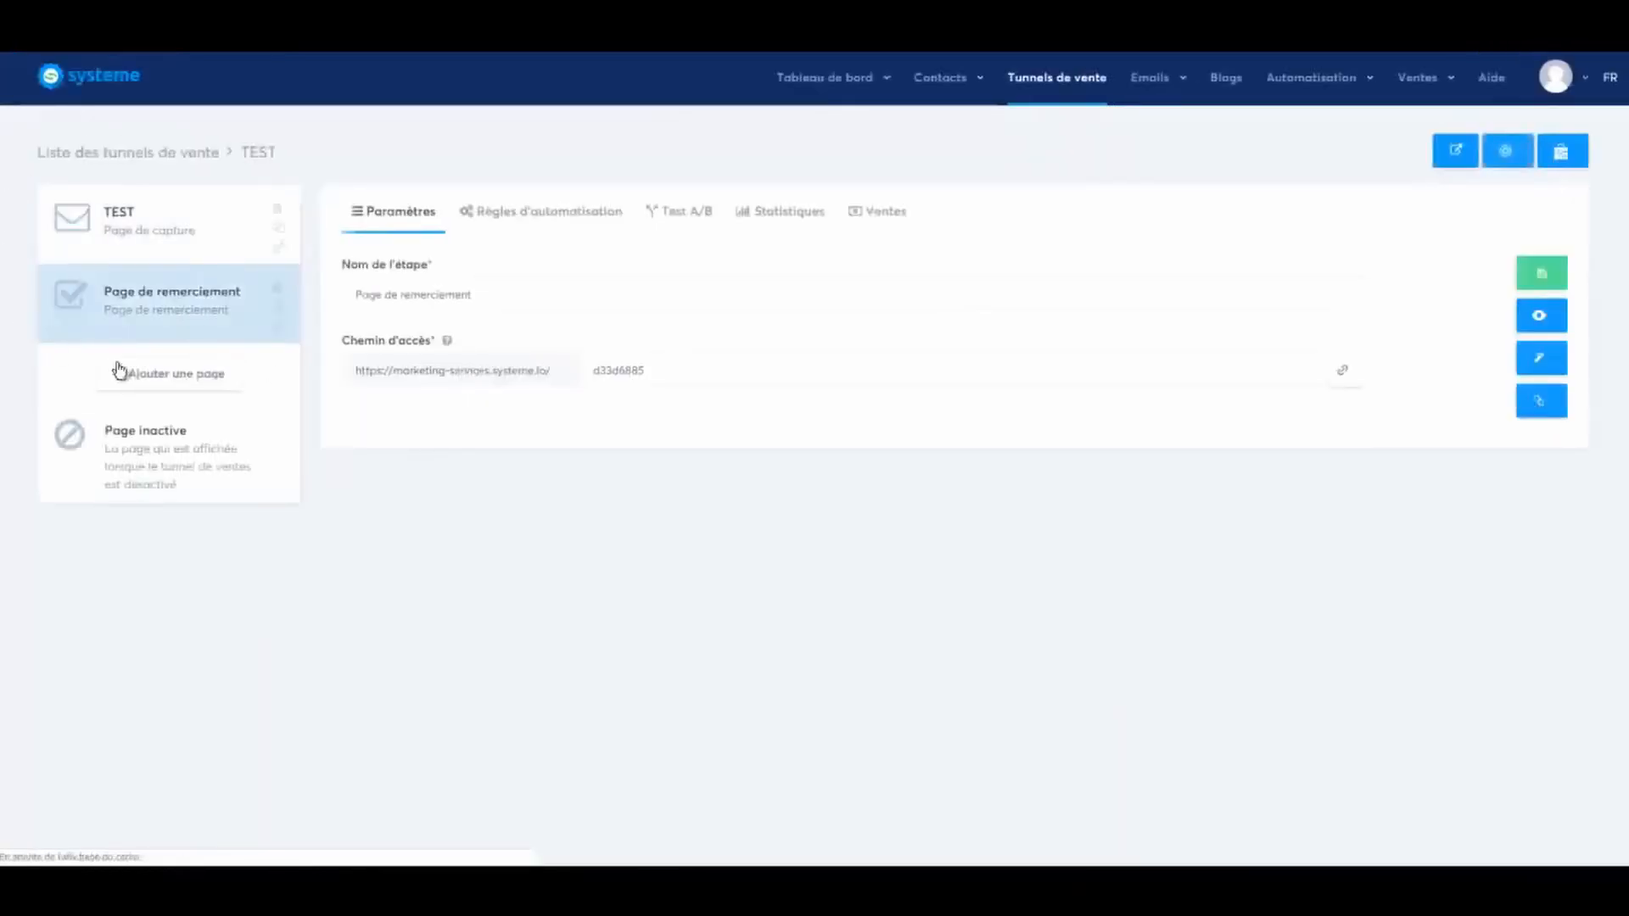
# Step: Add an action to the TEST capture page's opt-in automation rule that subscribes the contact to the AFFILIATIONS campaign
pyautogui.click(116, 226)
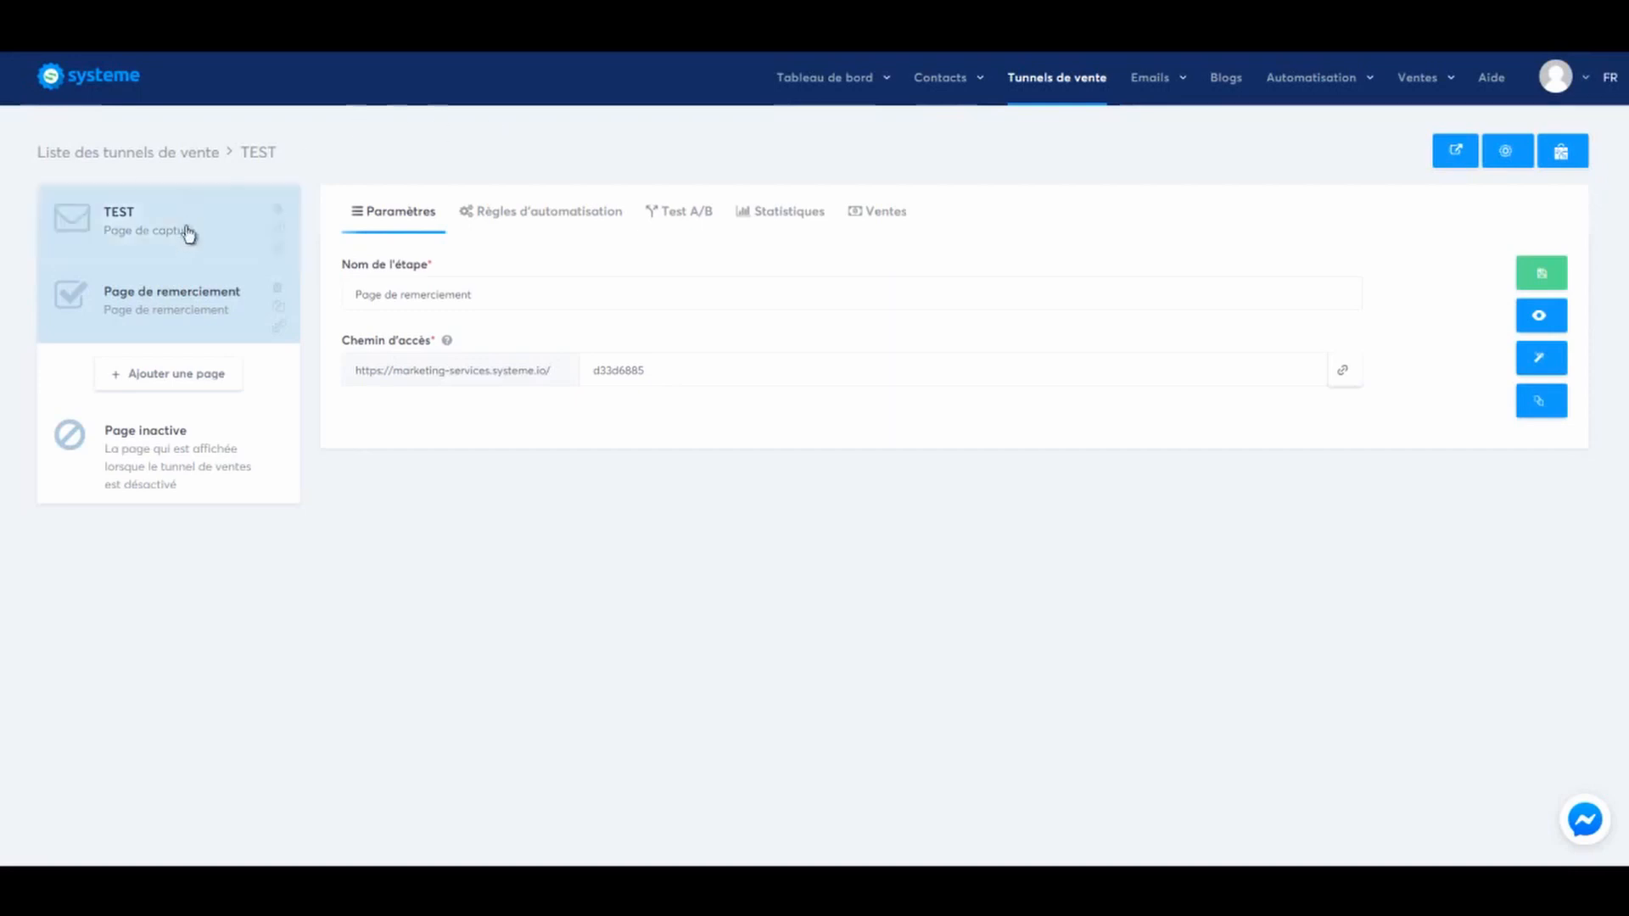
pyautogui.click(180, 222)
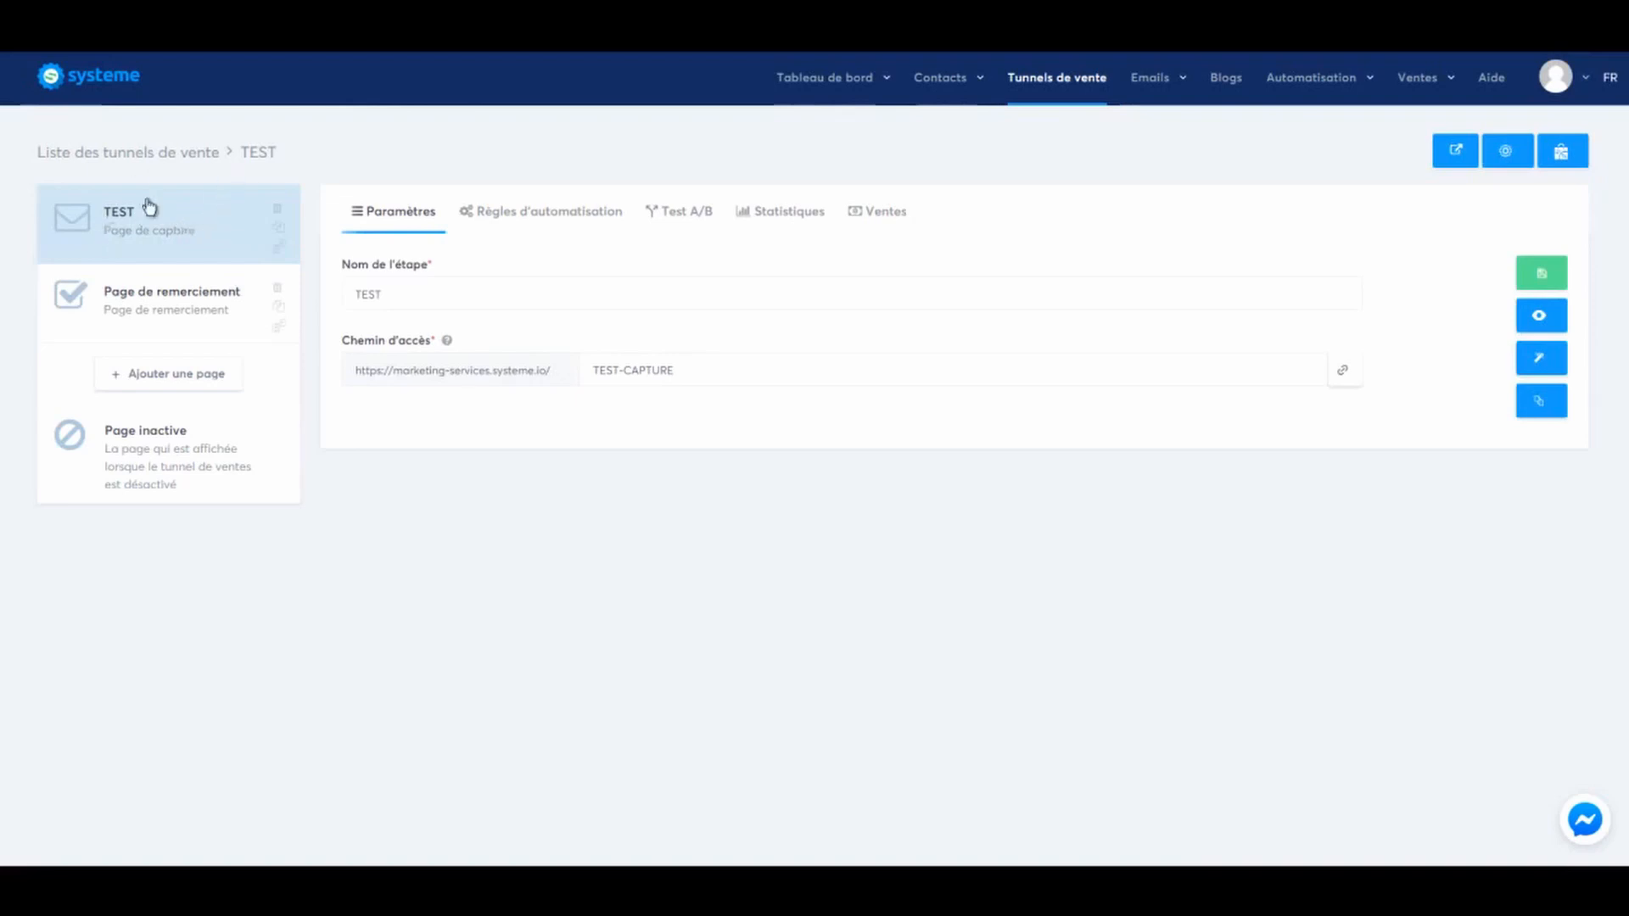
pyautogui.click(550, 217)
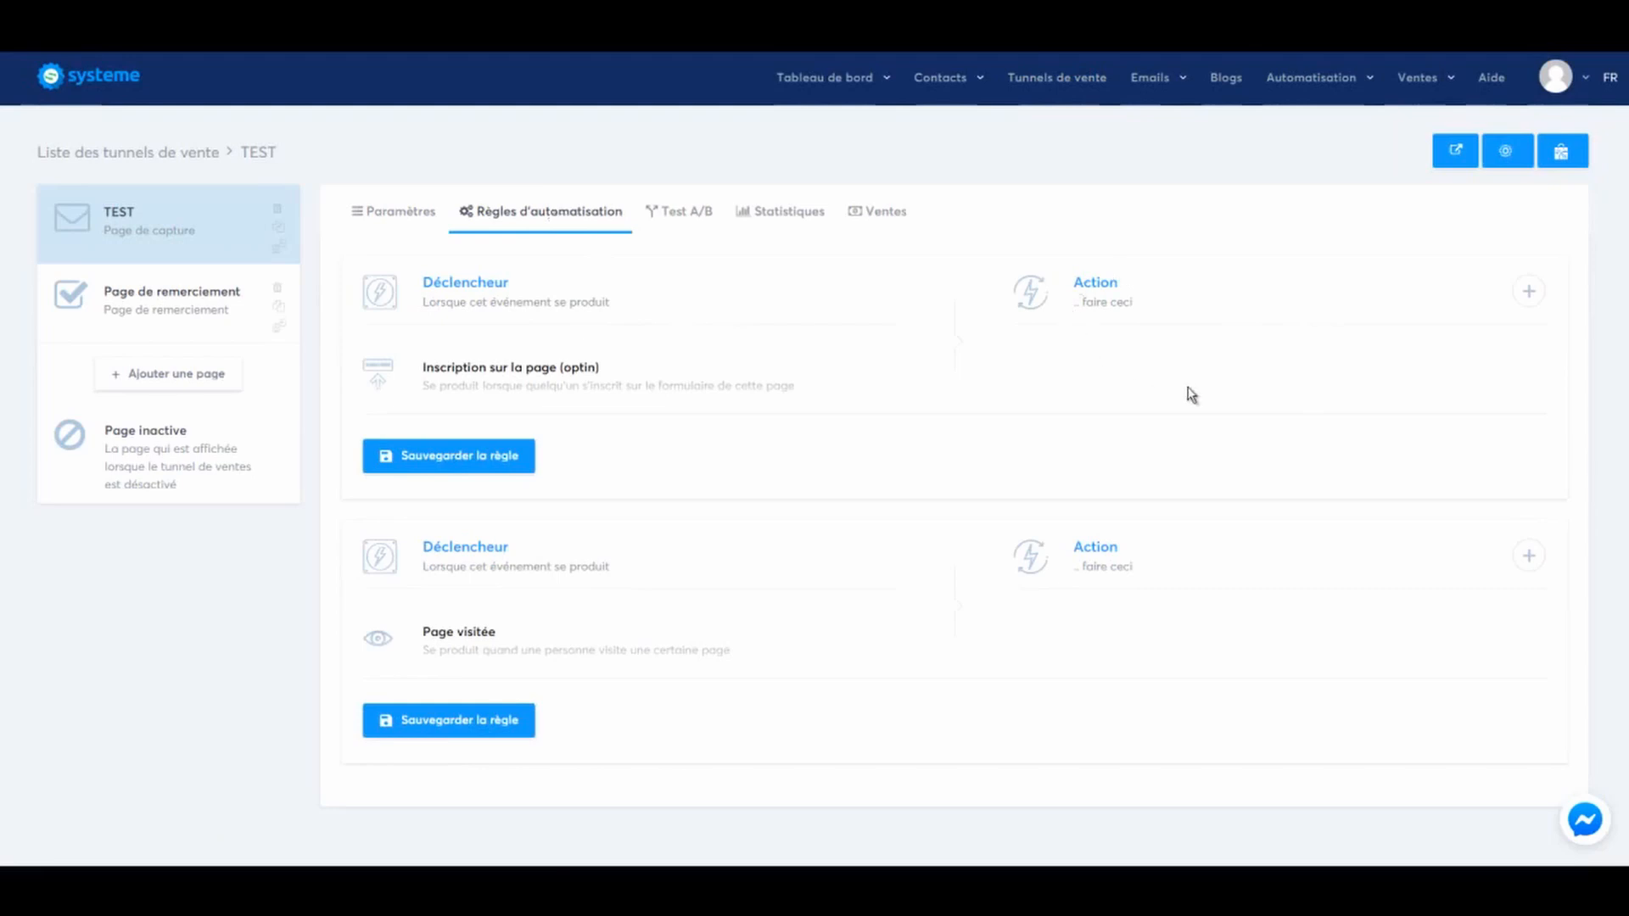
pyautogui.click(1529, 292)
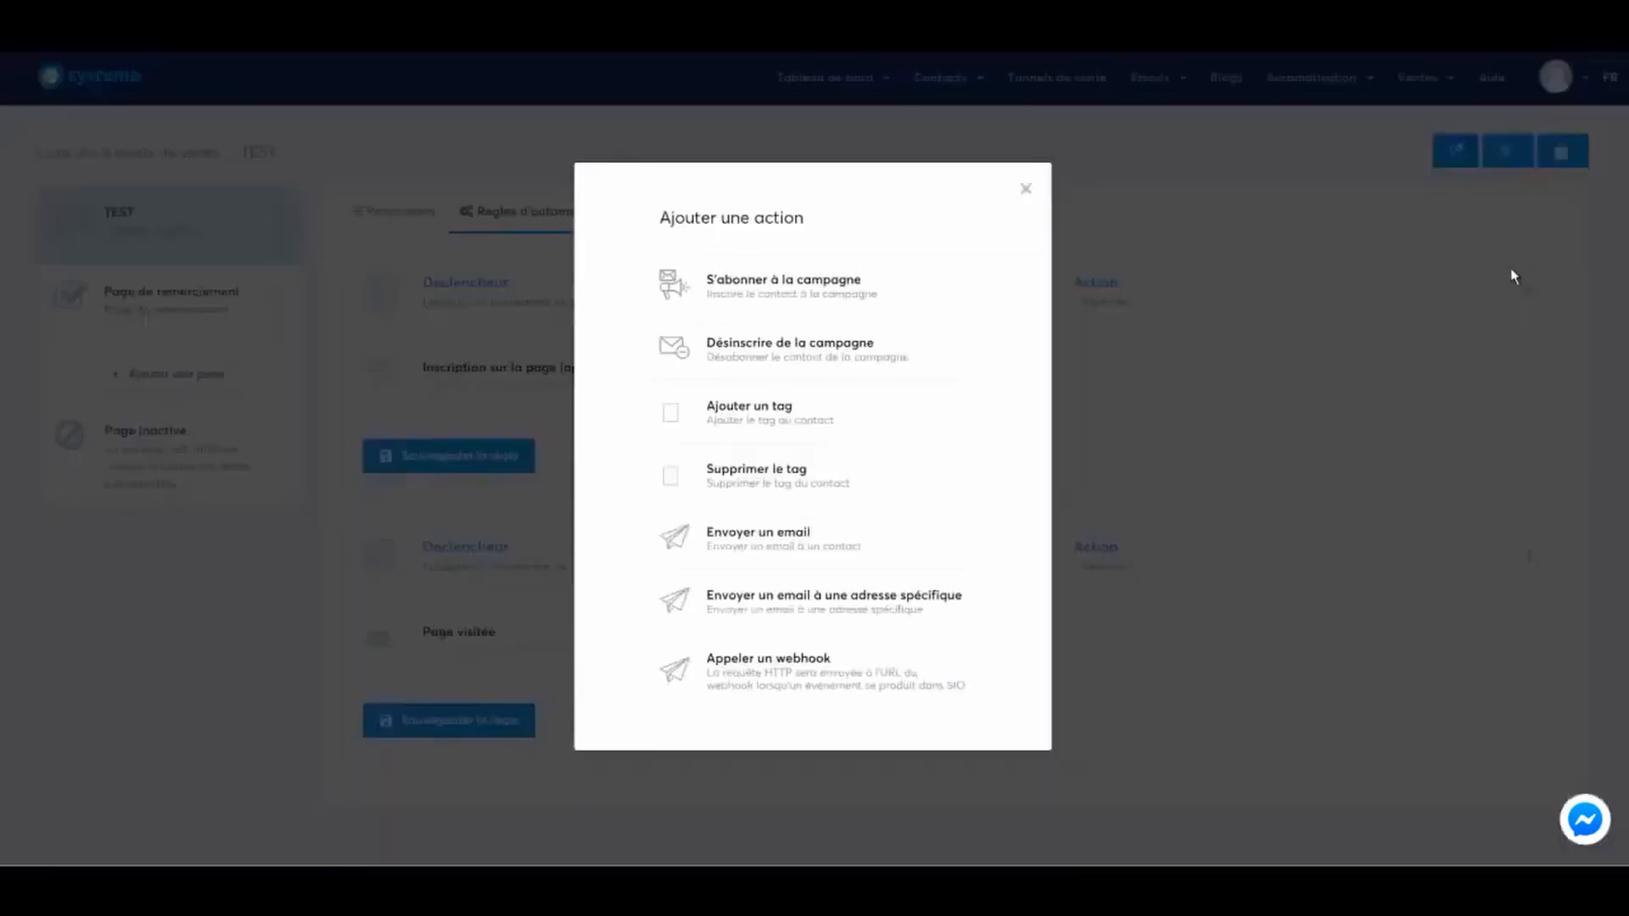
pyautogui.click(776, 283)
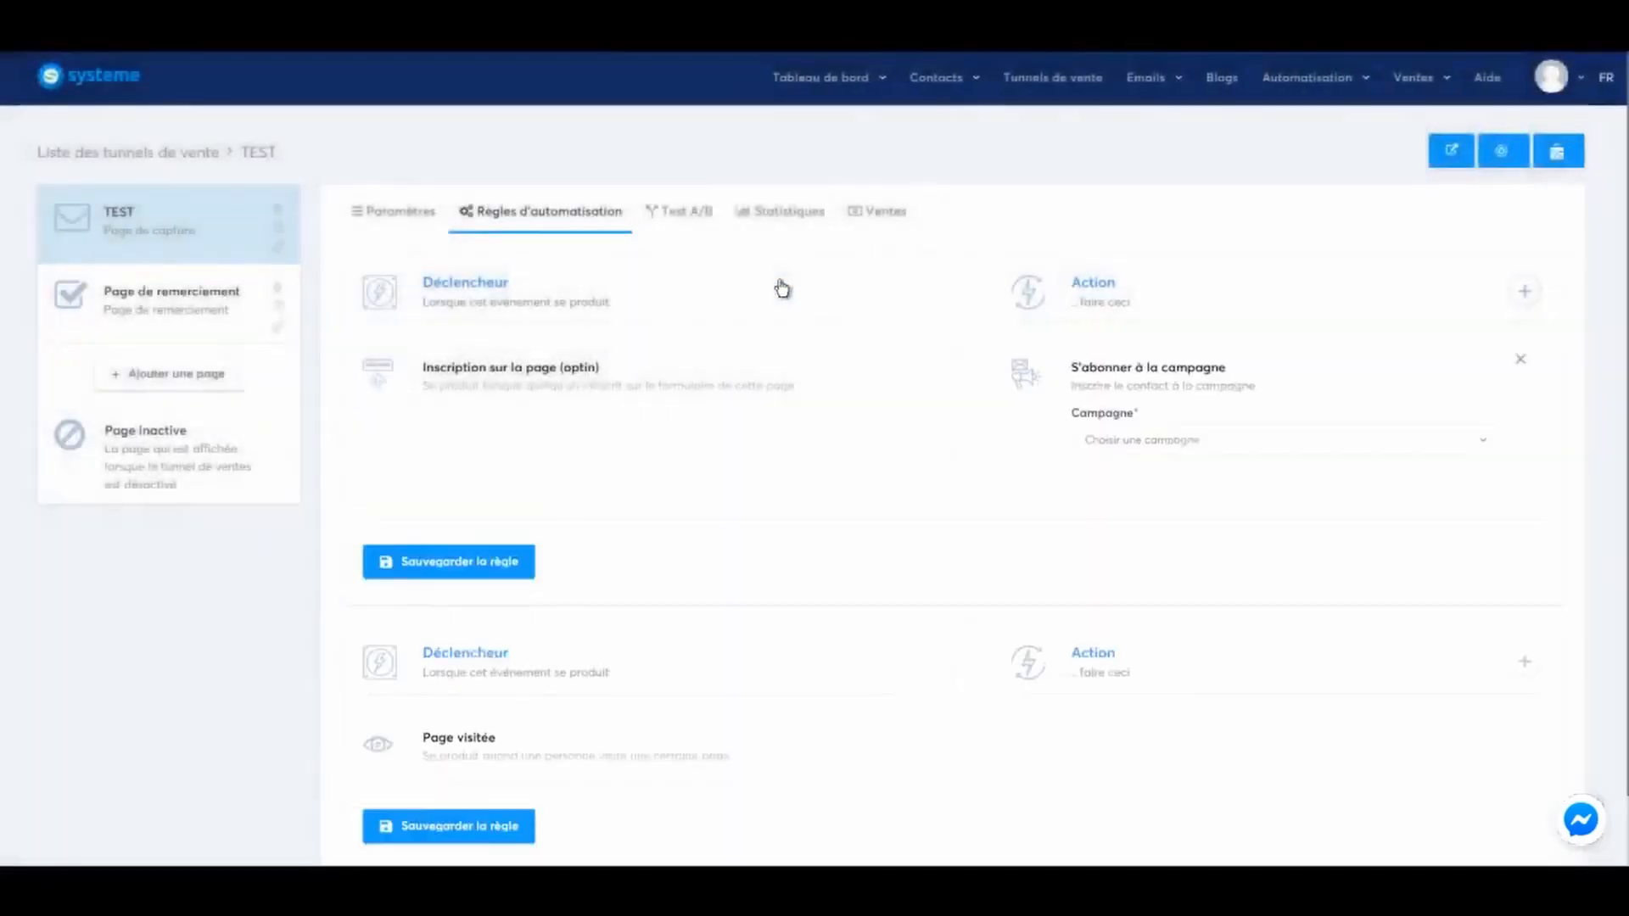
pyautogui.click(1208, 447)
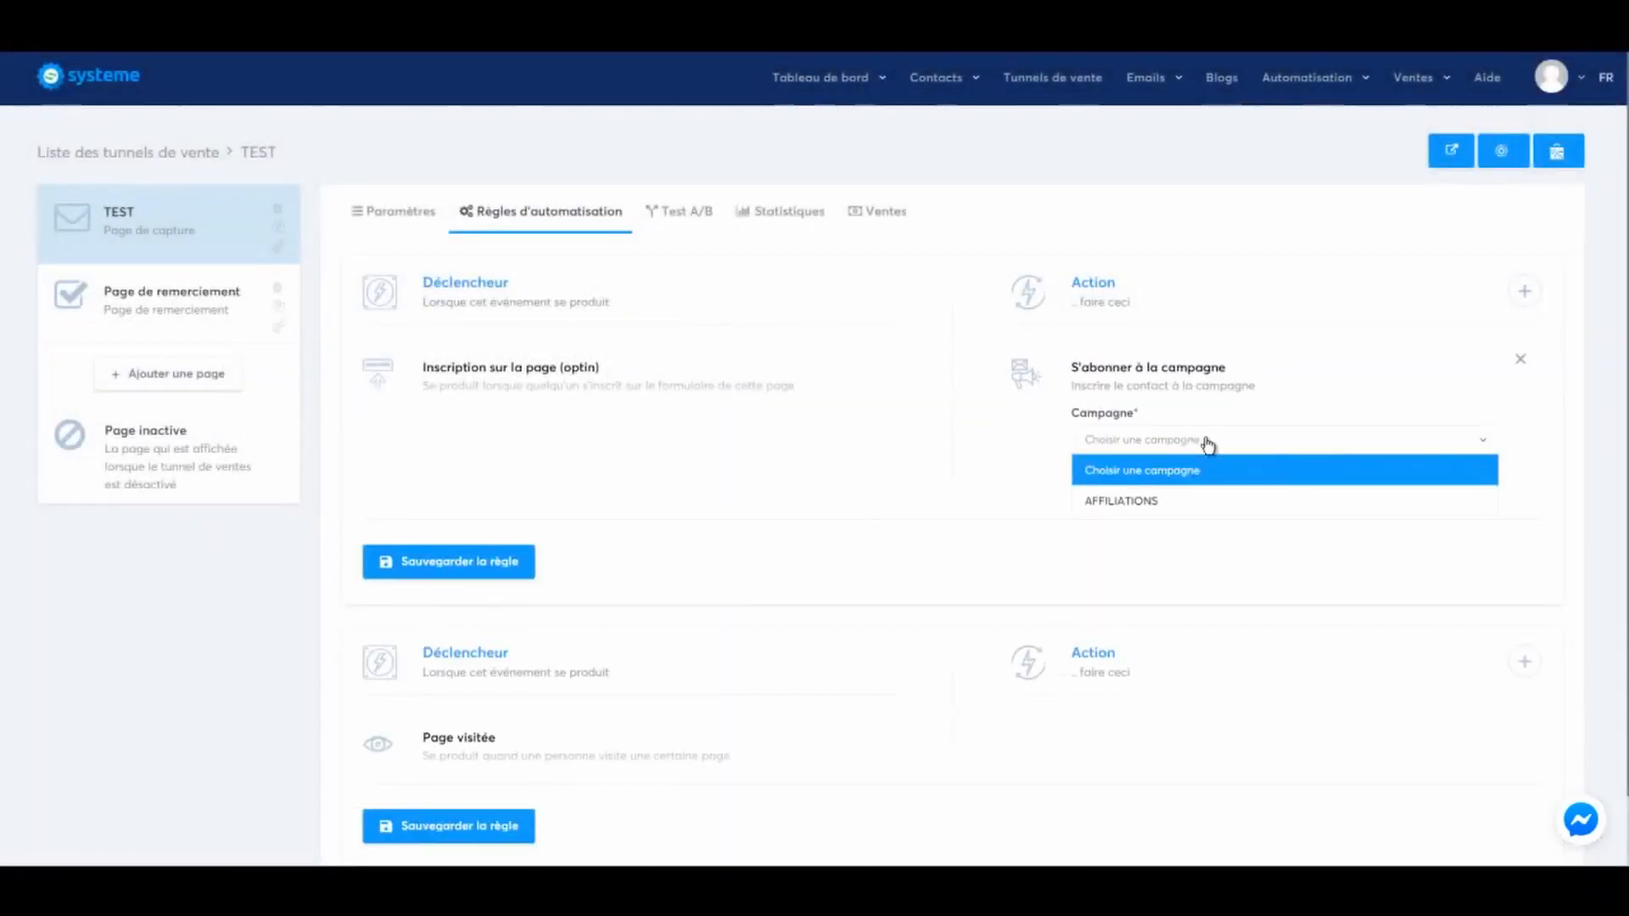
pyautogui.click(1201, 499)
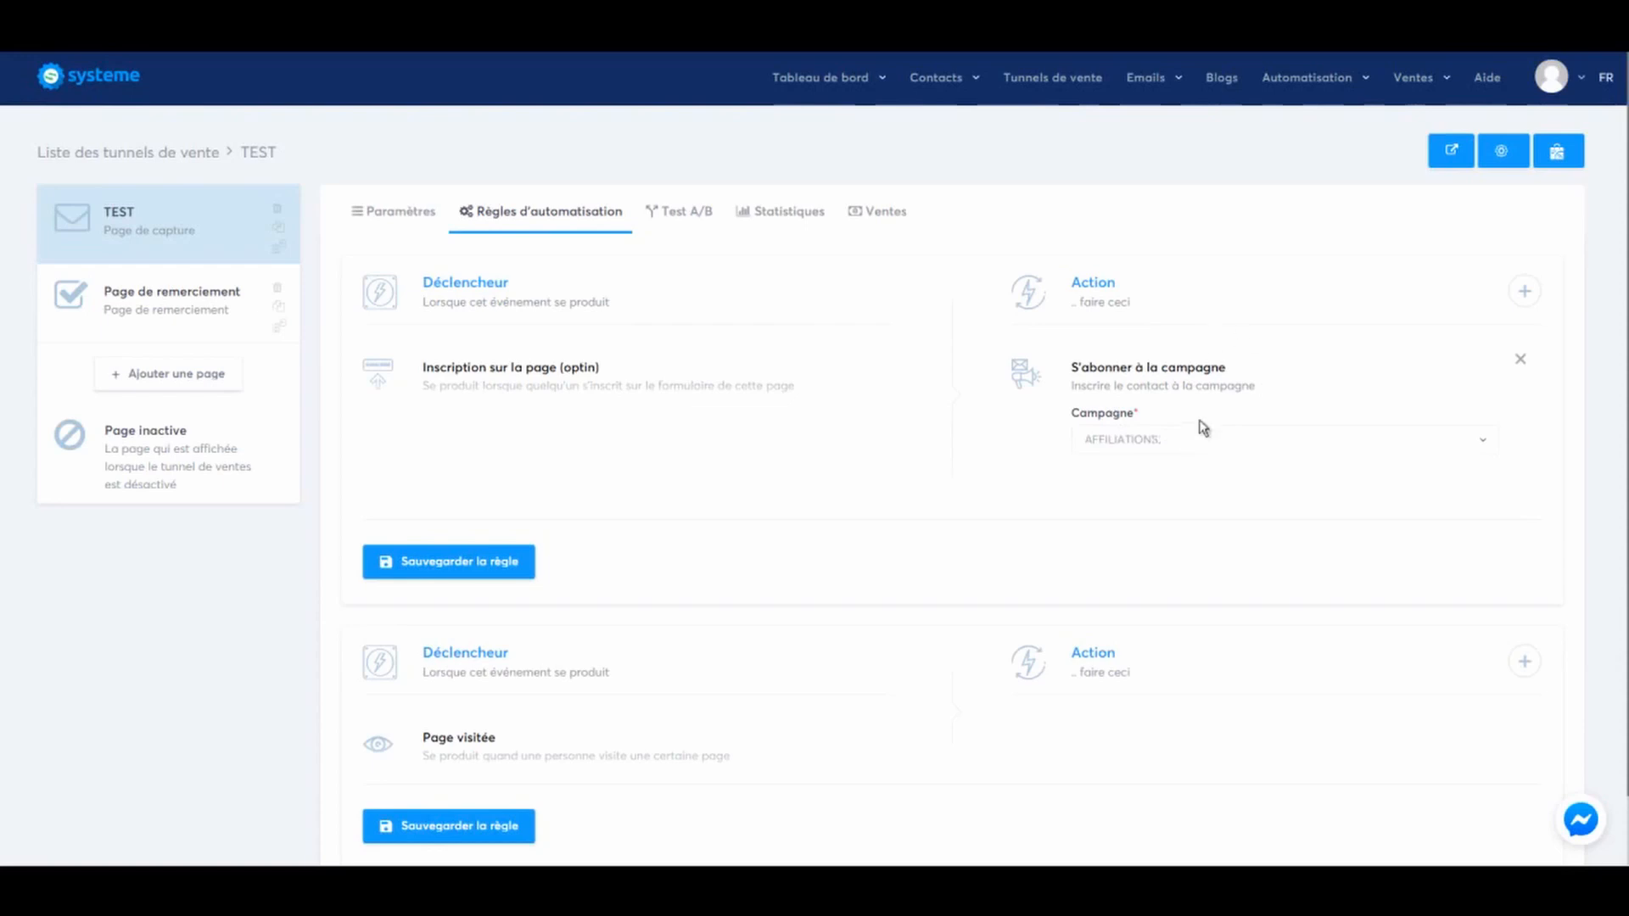
# Step: Add a second action to the opt-in rule that assigns the "Business en OR" tag, and save the rule
pyautogui.click(1524, 293)
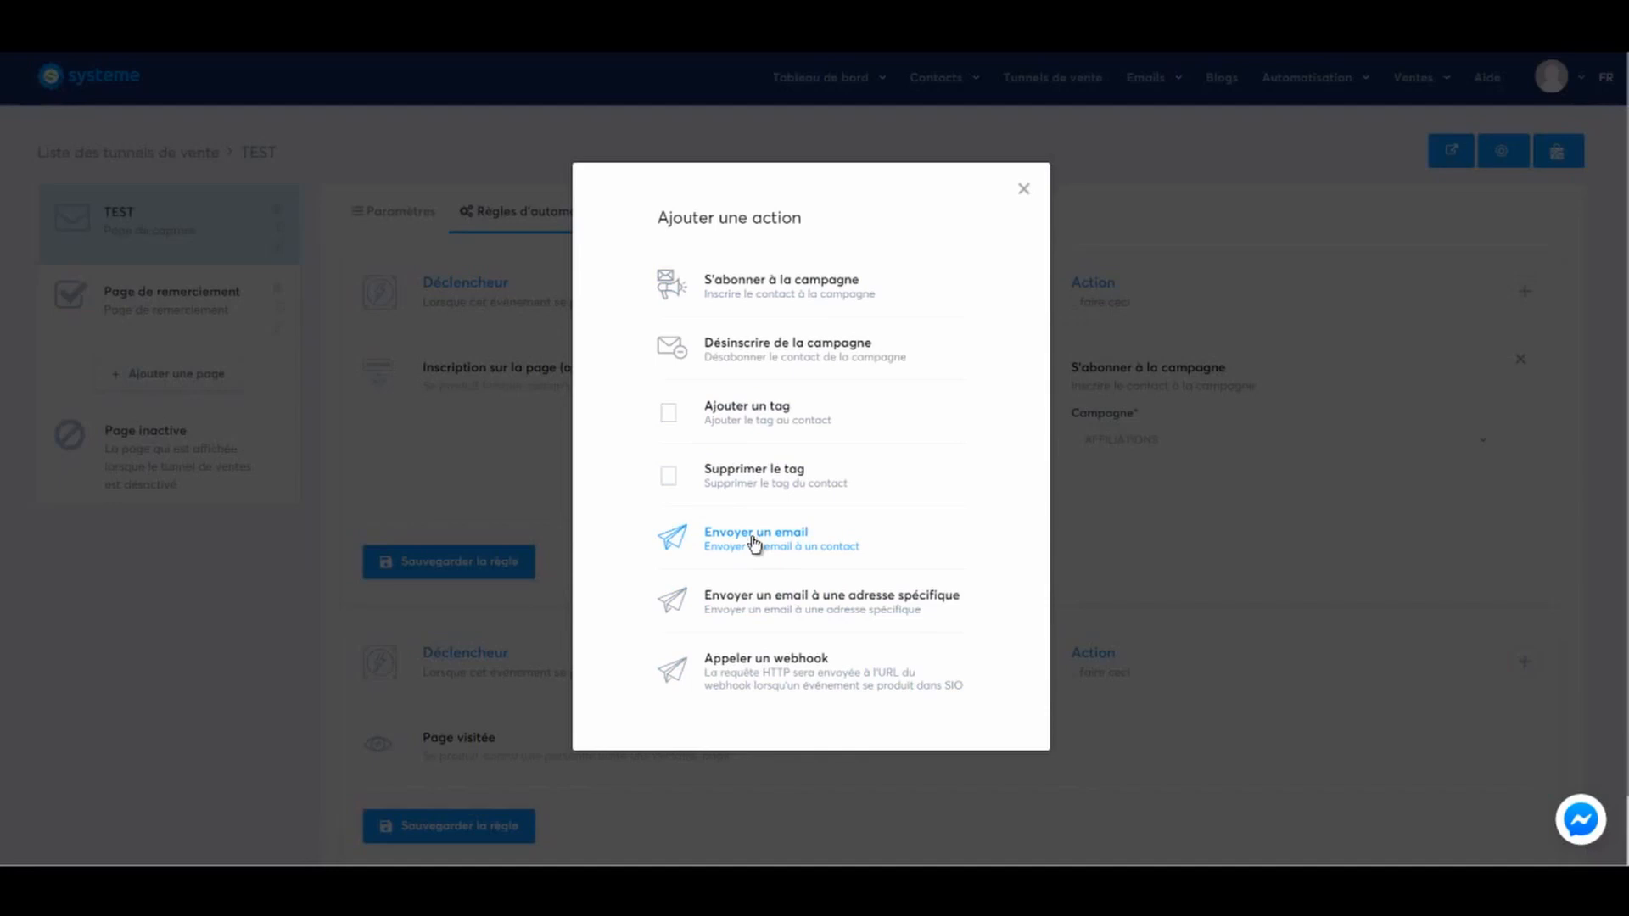
pyautogui.click(743, 414)
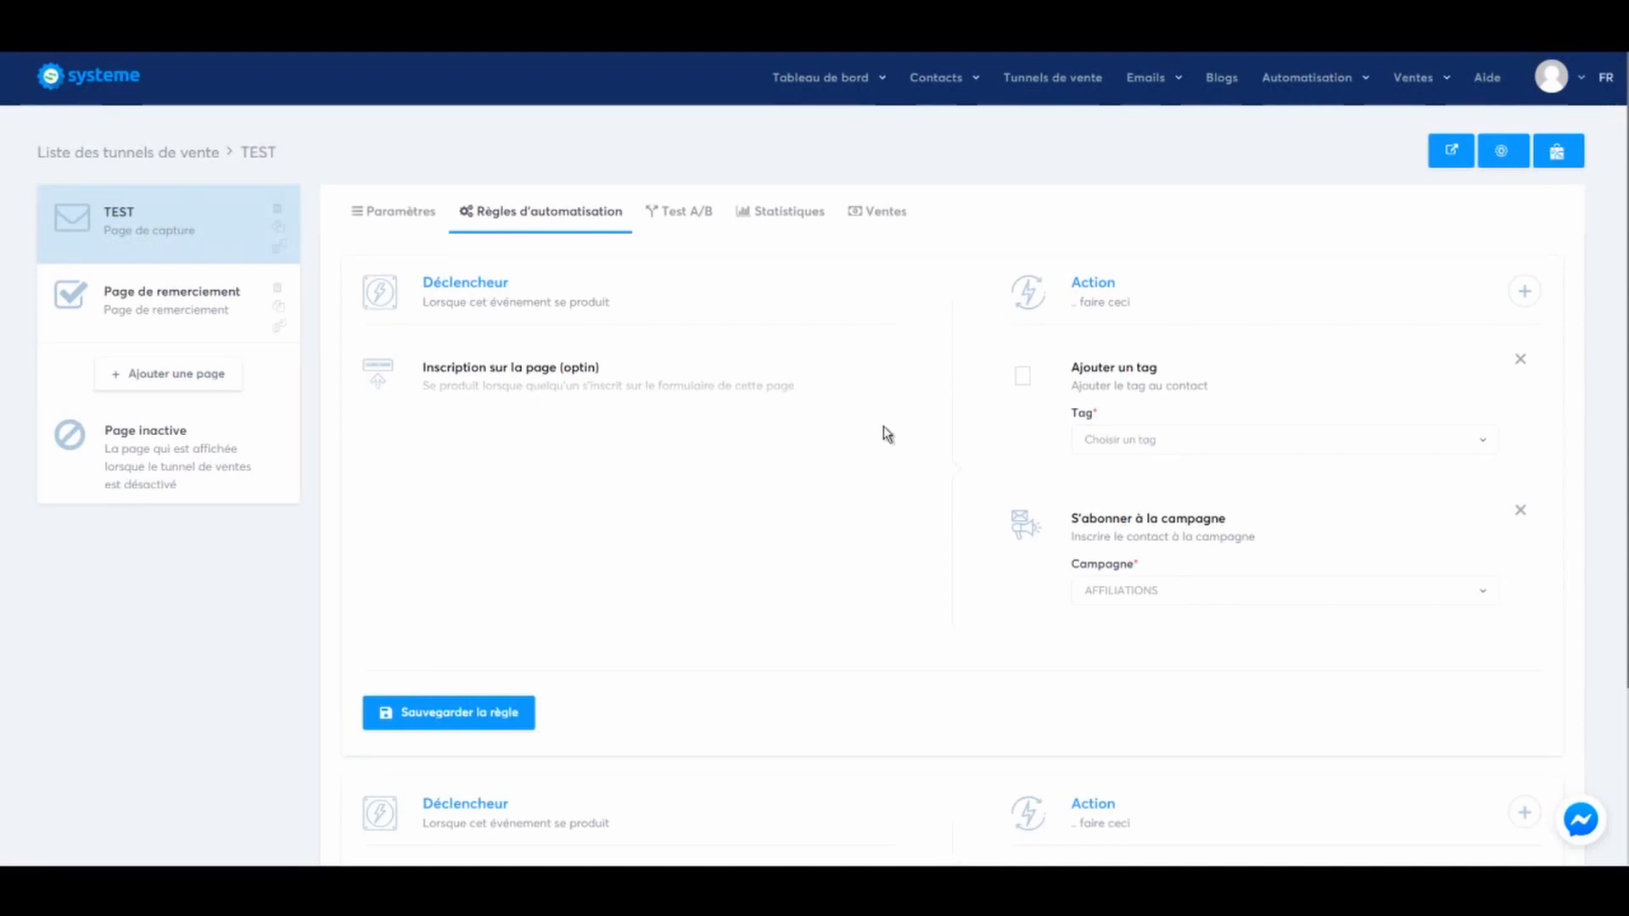
pyautogui.click(1137, 439)
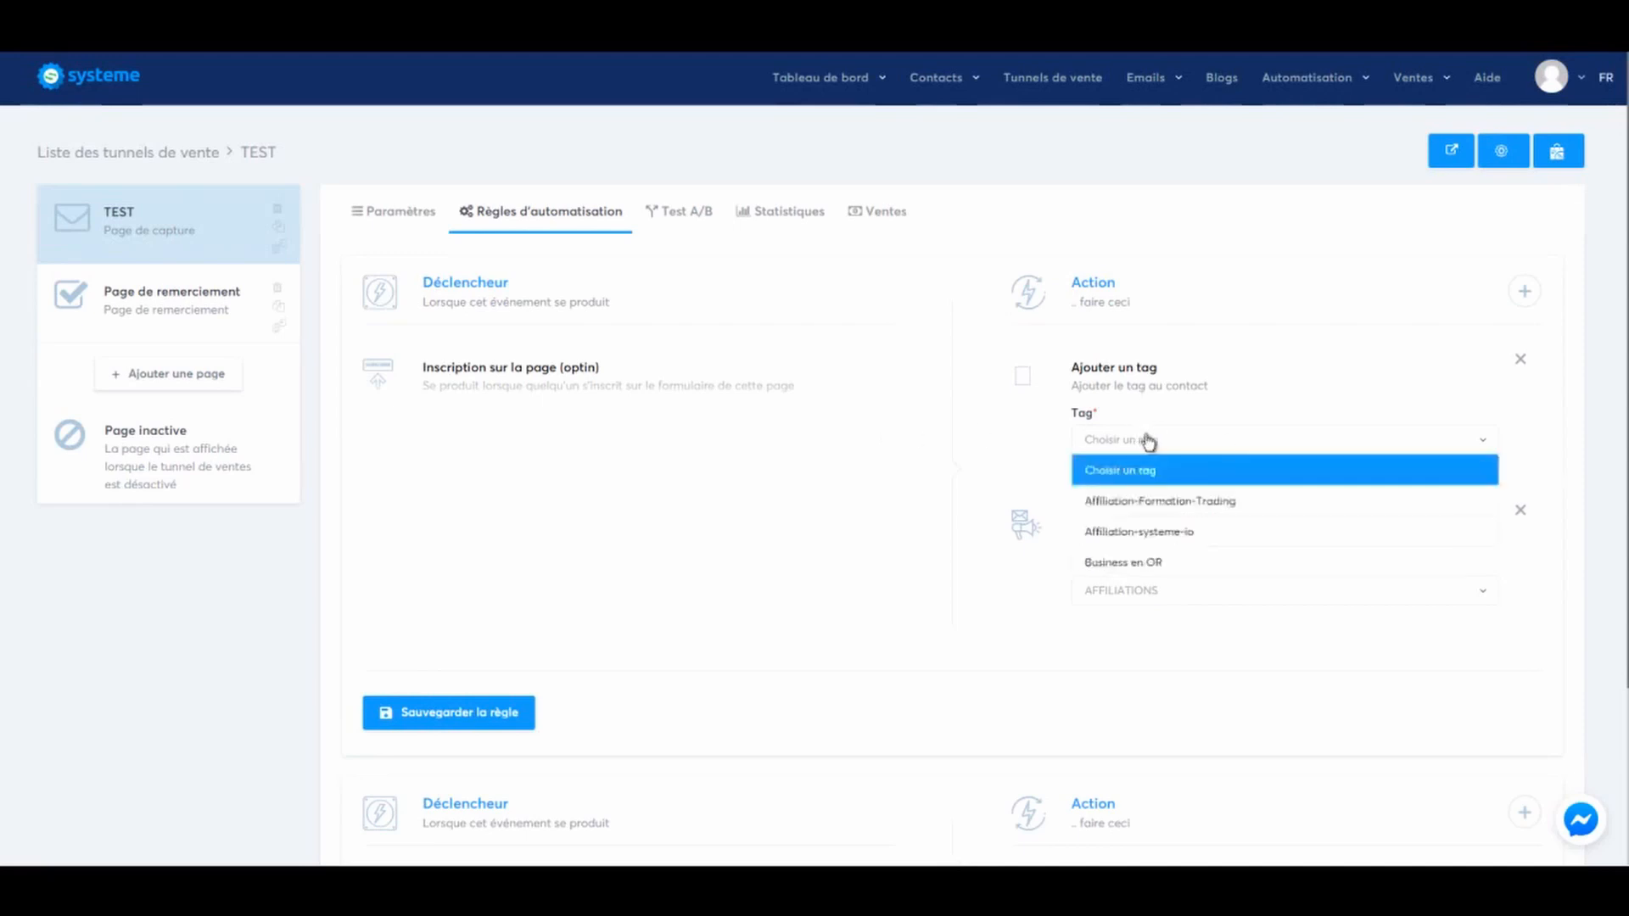
pyautogui.click(1141, 563)
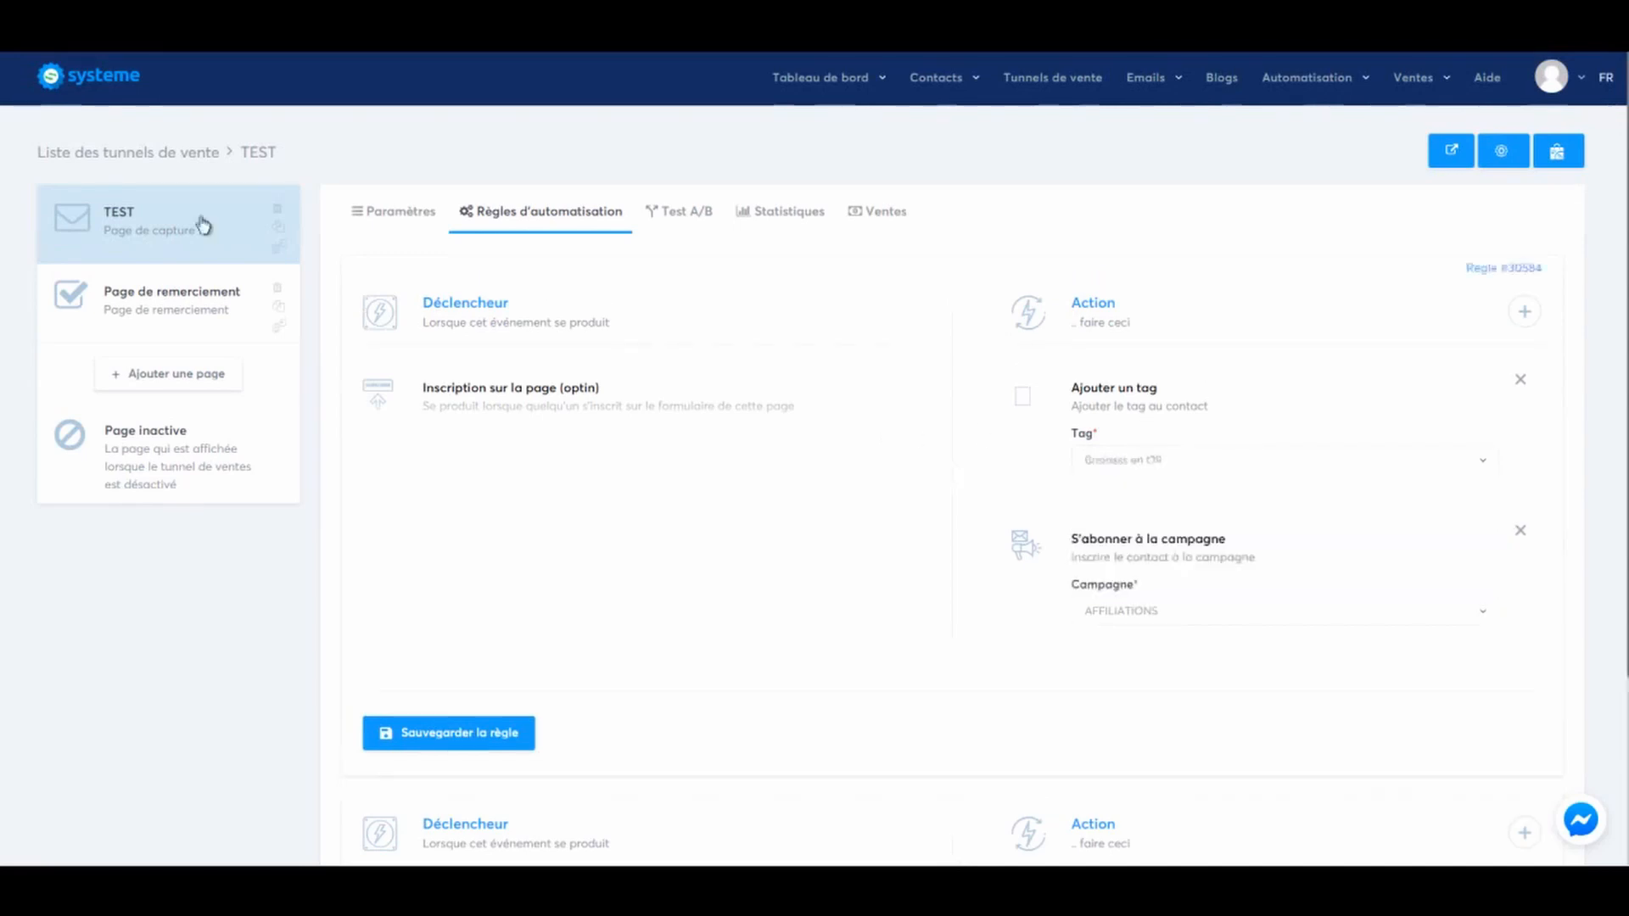
# Step: Return to the TEST capture page's settings and preview the page
pyautogui.click(203, 225)
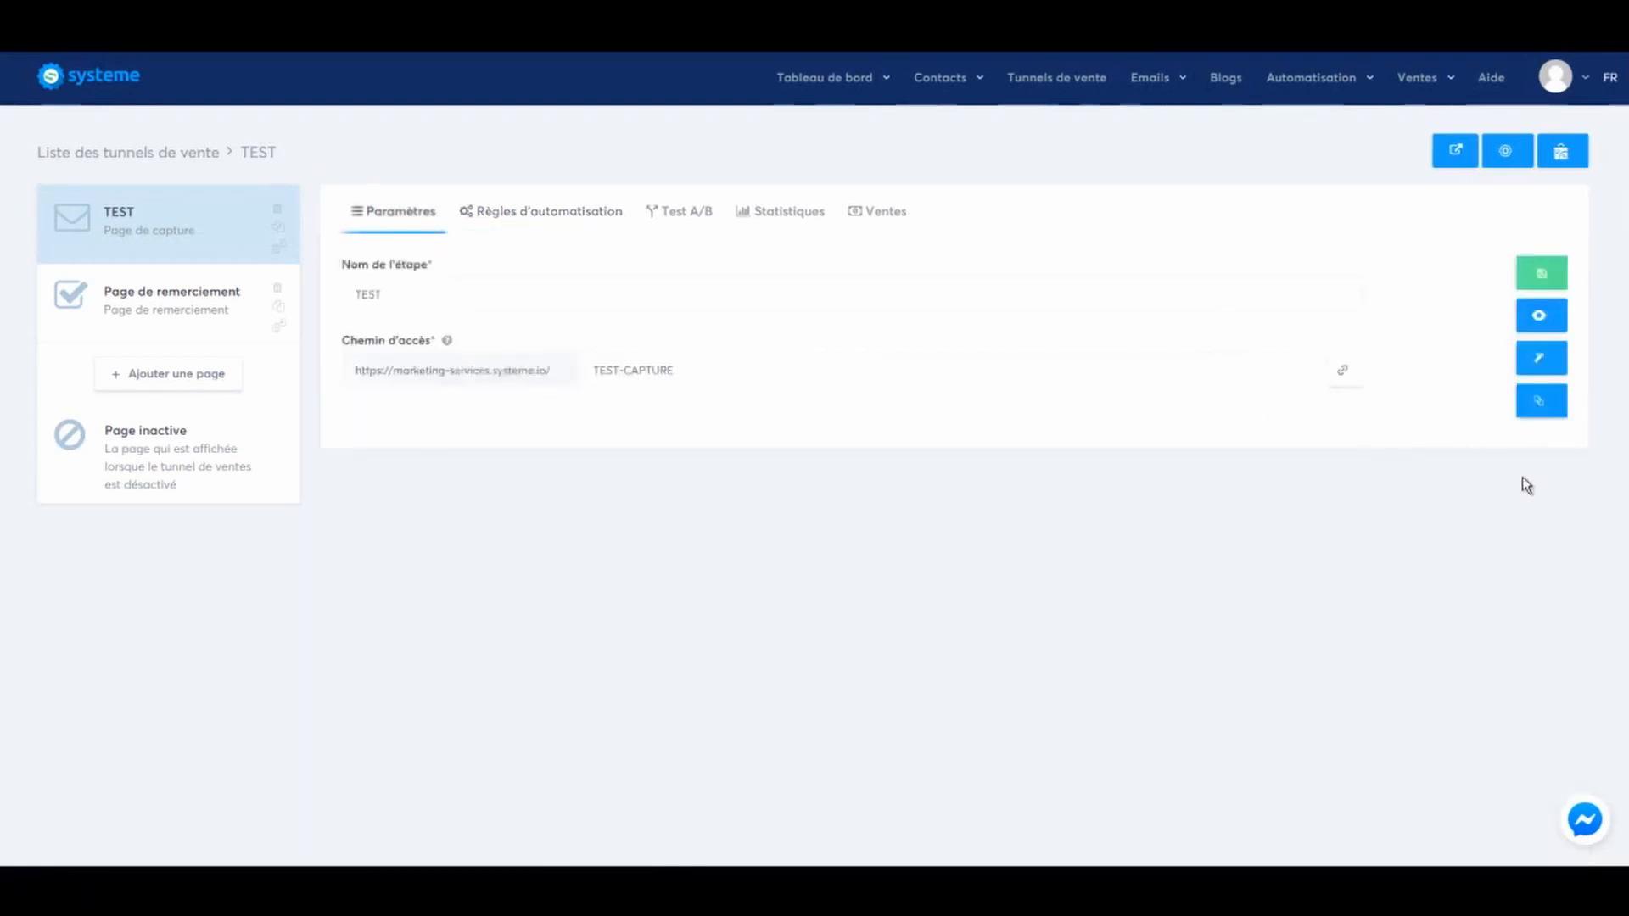
pyautogui.click(1543, 316)
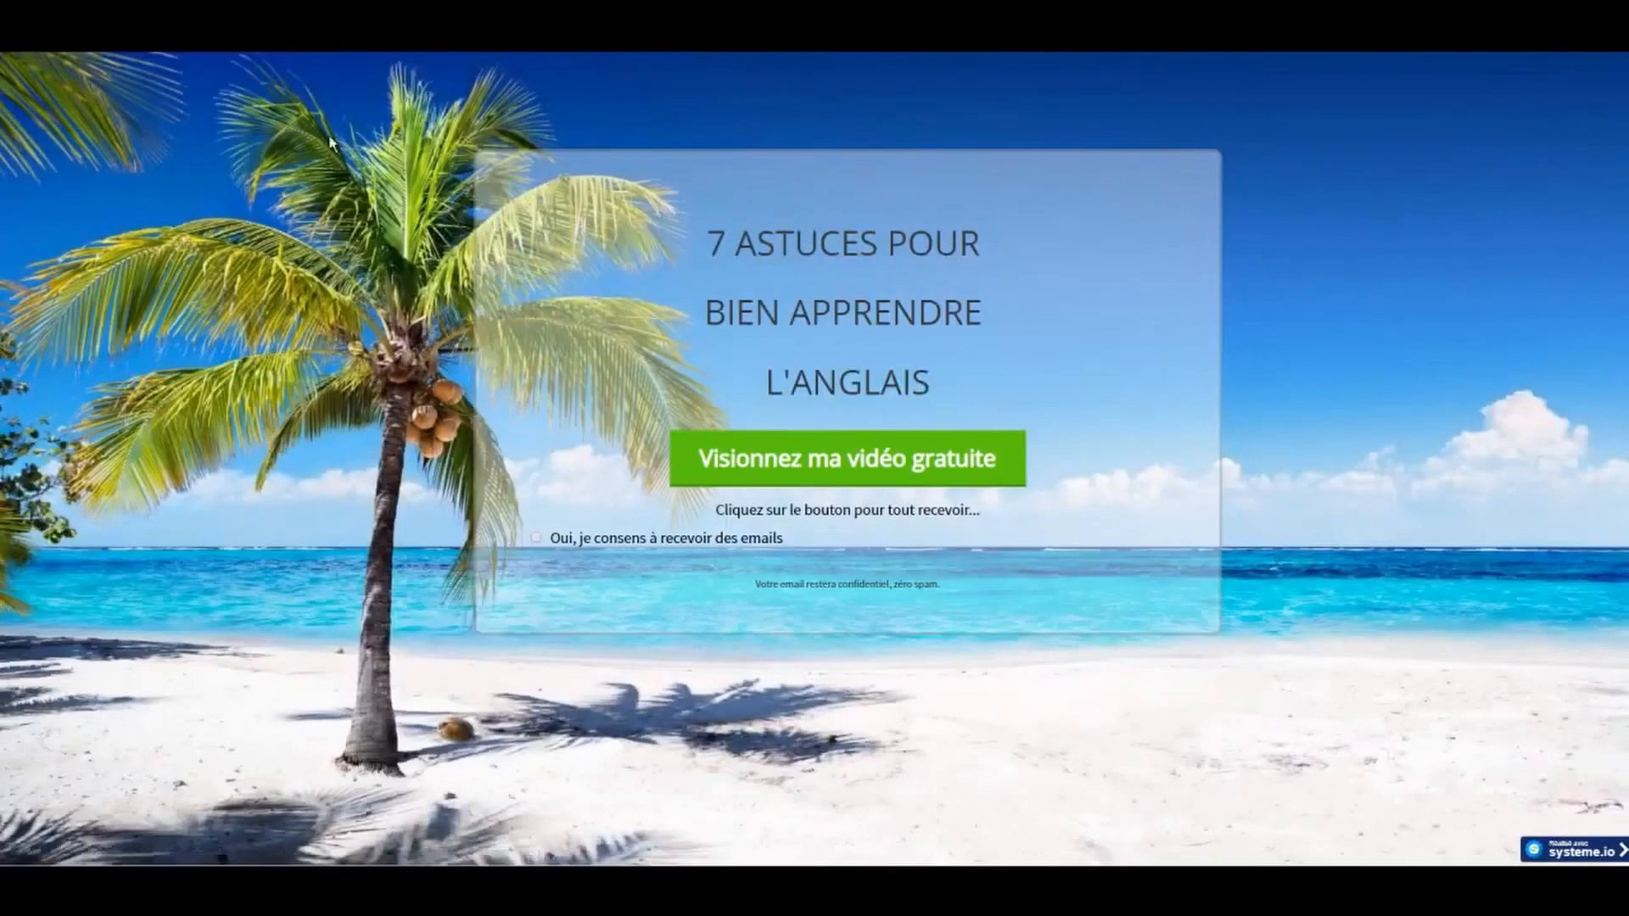